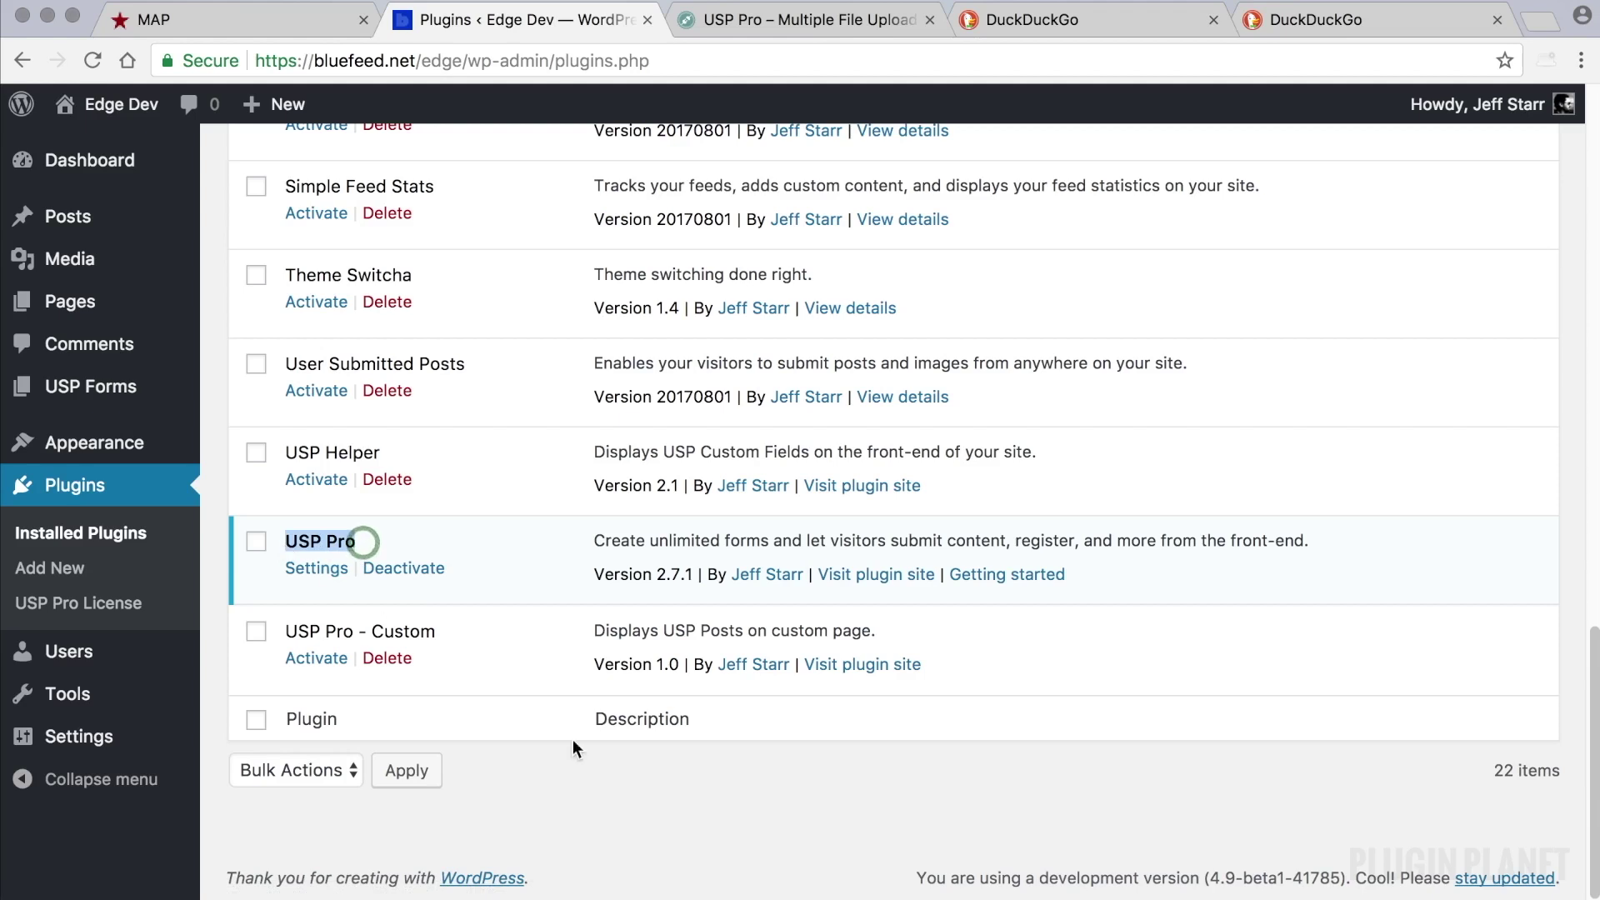
Clear the text selection on the USP Pro plugin name in Installed Plugins.
left_click(658, 788)
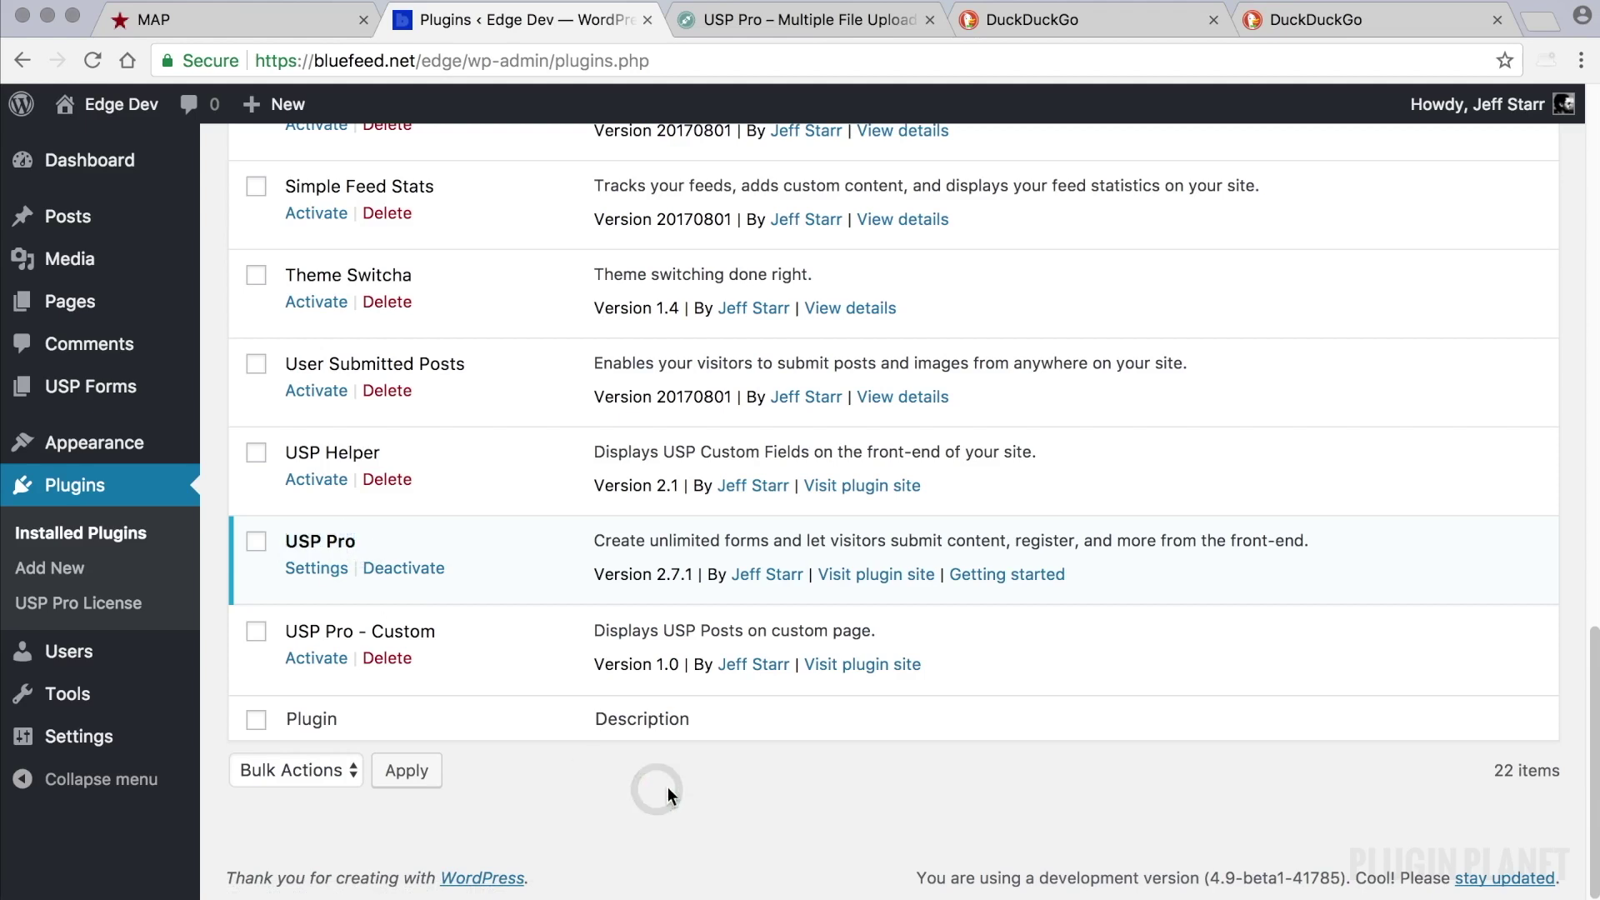
Open the Image Preview Demo form and delete its intro paragraph and leftover blank lines.
left_click(112, 392)
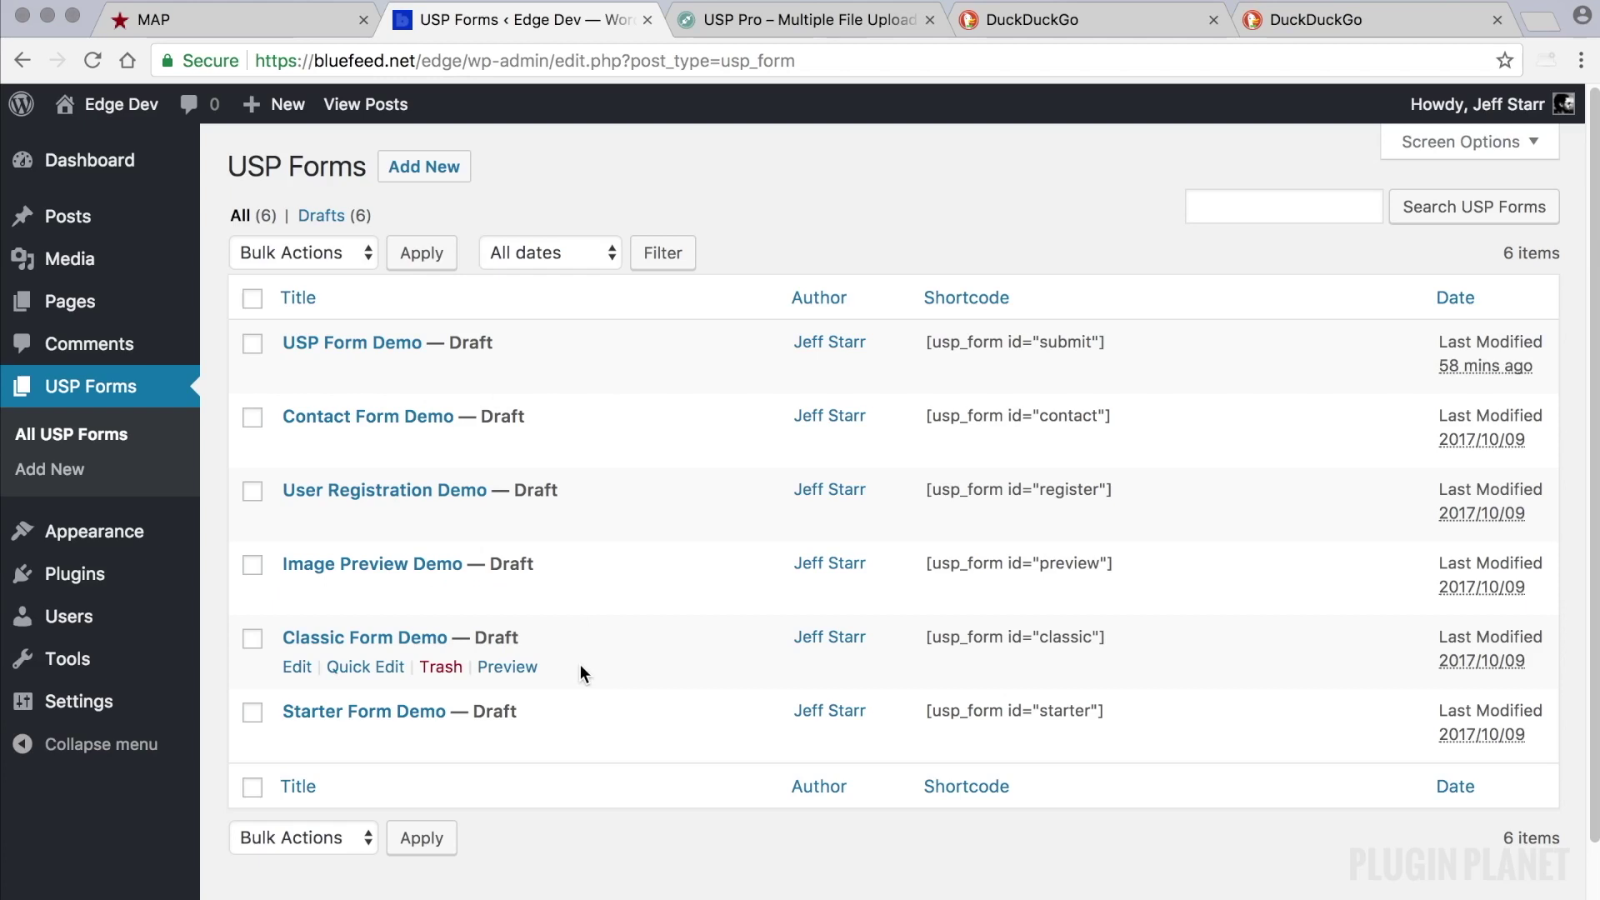
left_click(415, 567)
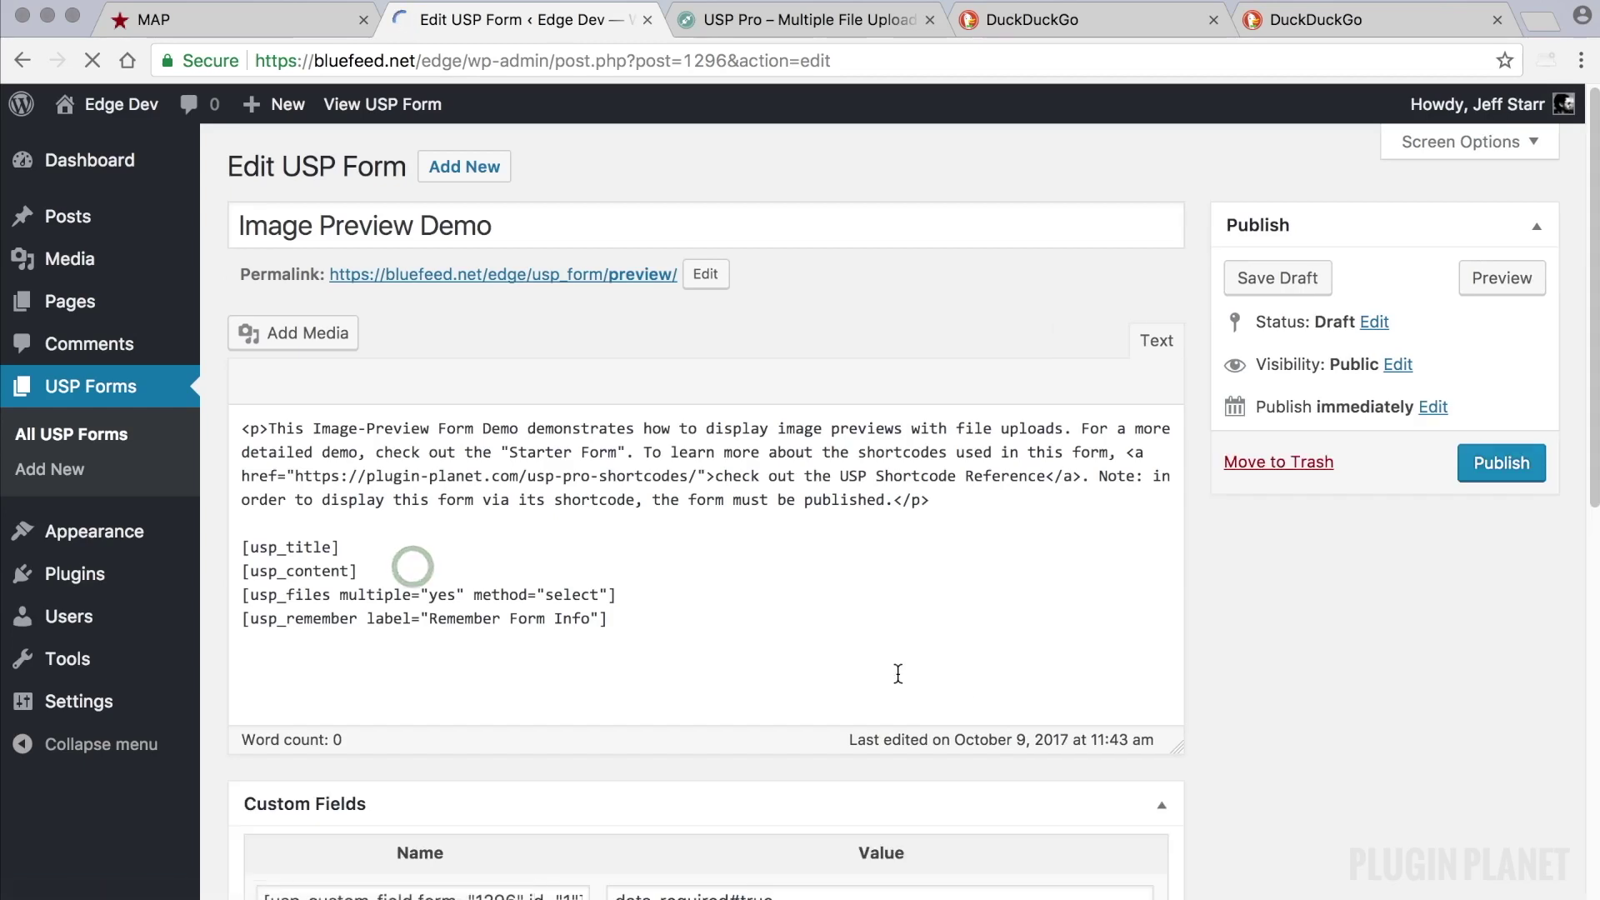
triple_click(980, 578)
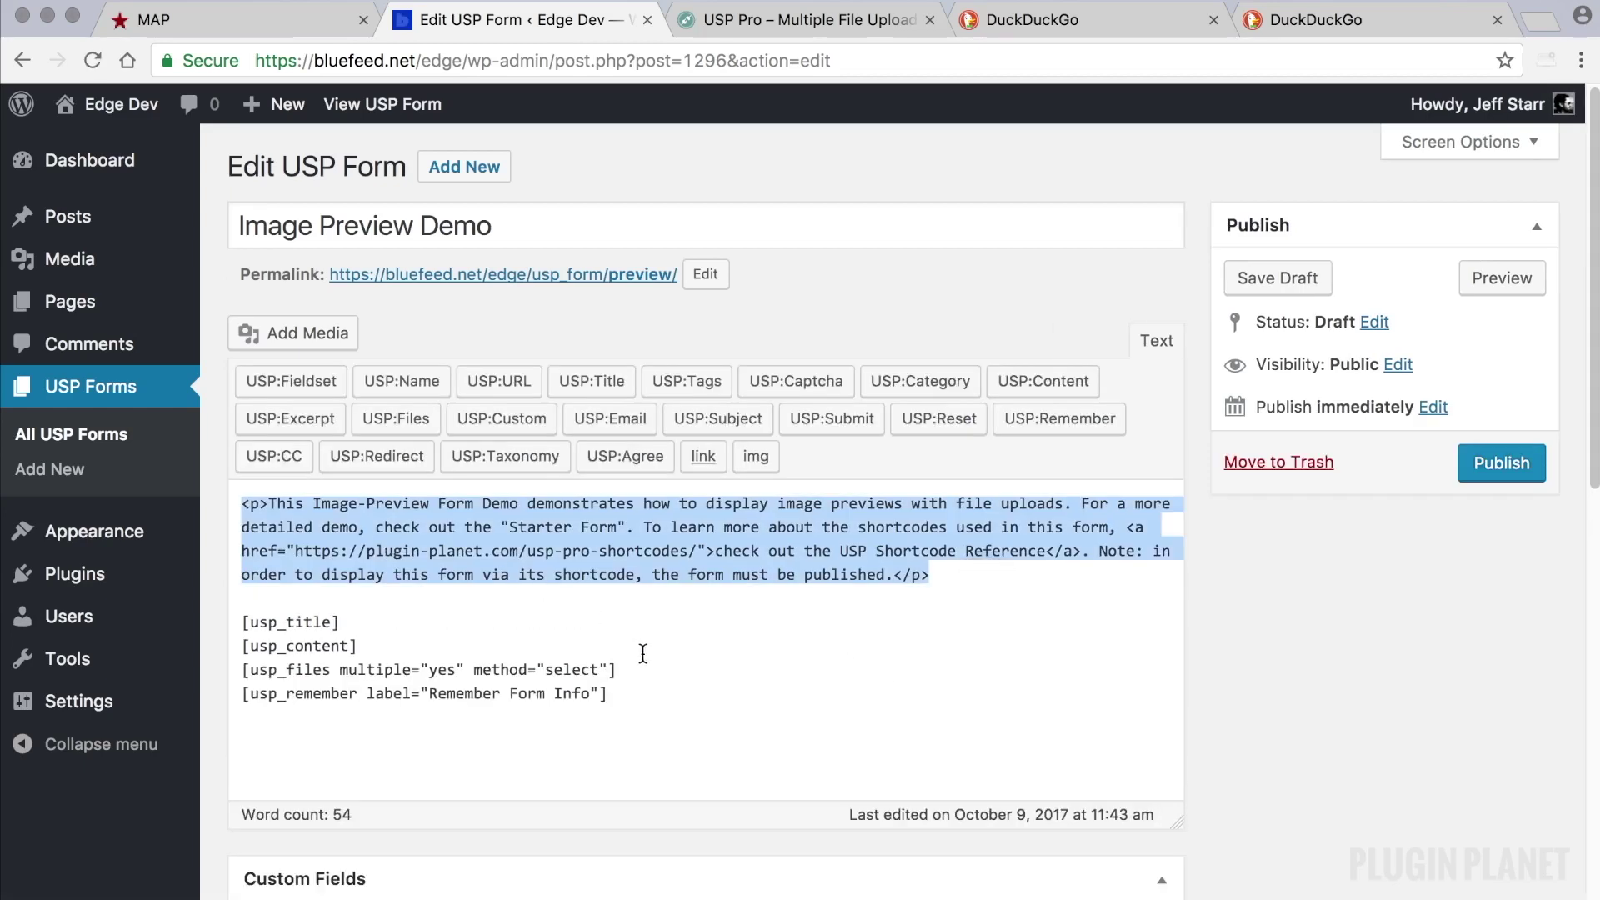
key("BackSpace")
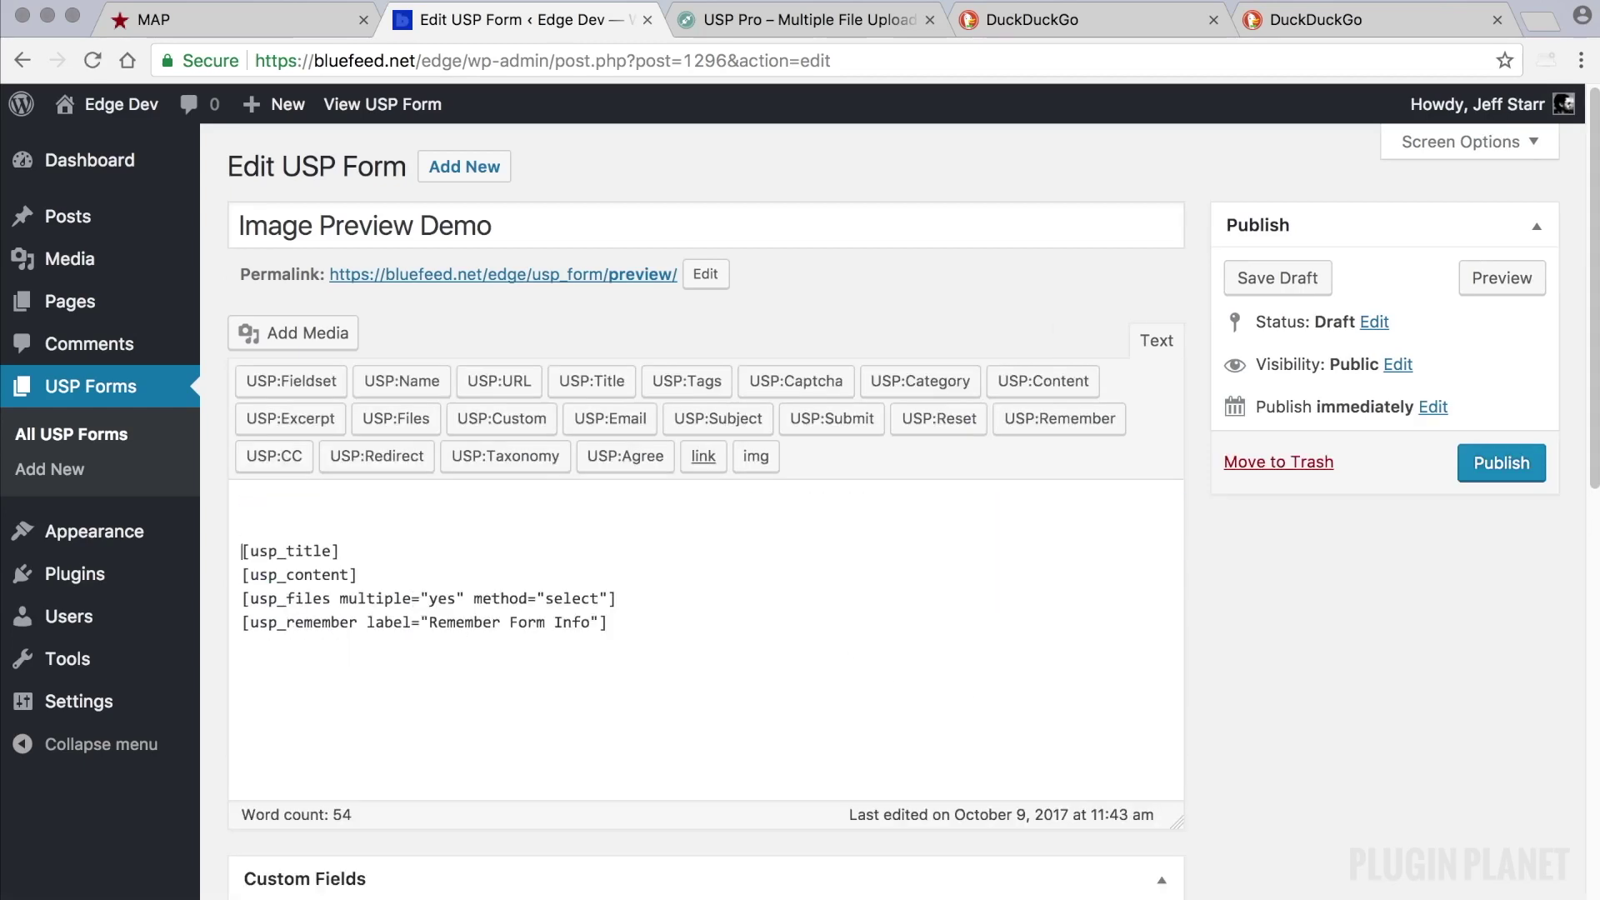
key("Delete")
key("Delete")
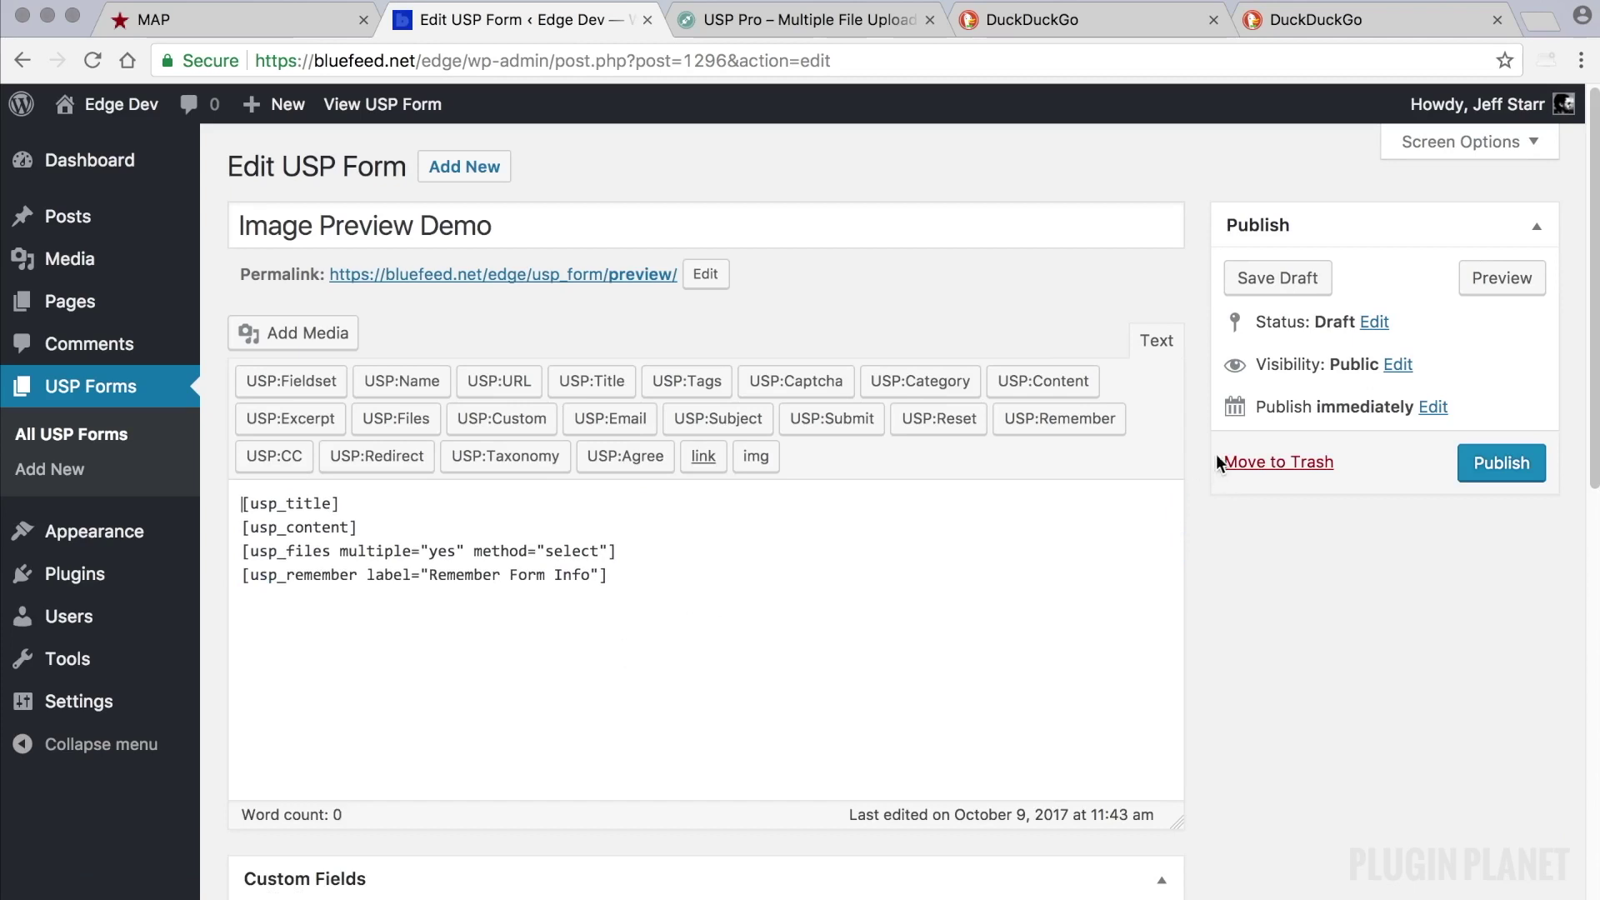
Publish the Image Preview Demo form and reopen it from All USP Forms.
left_click(1519, 463)
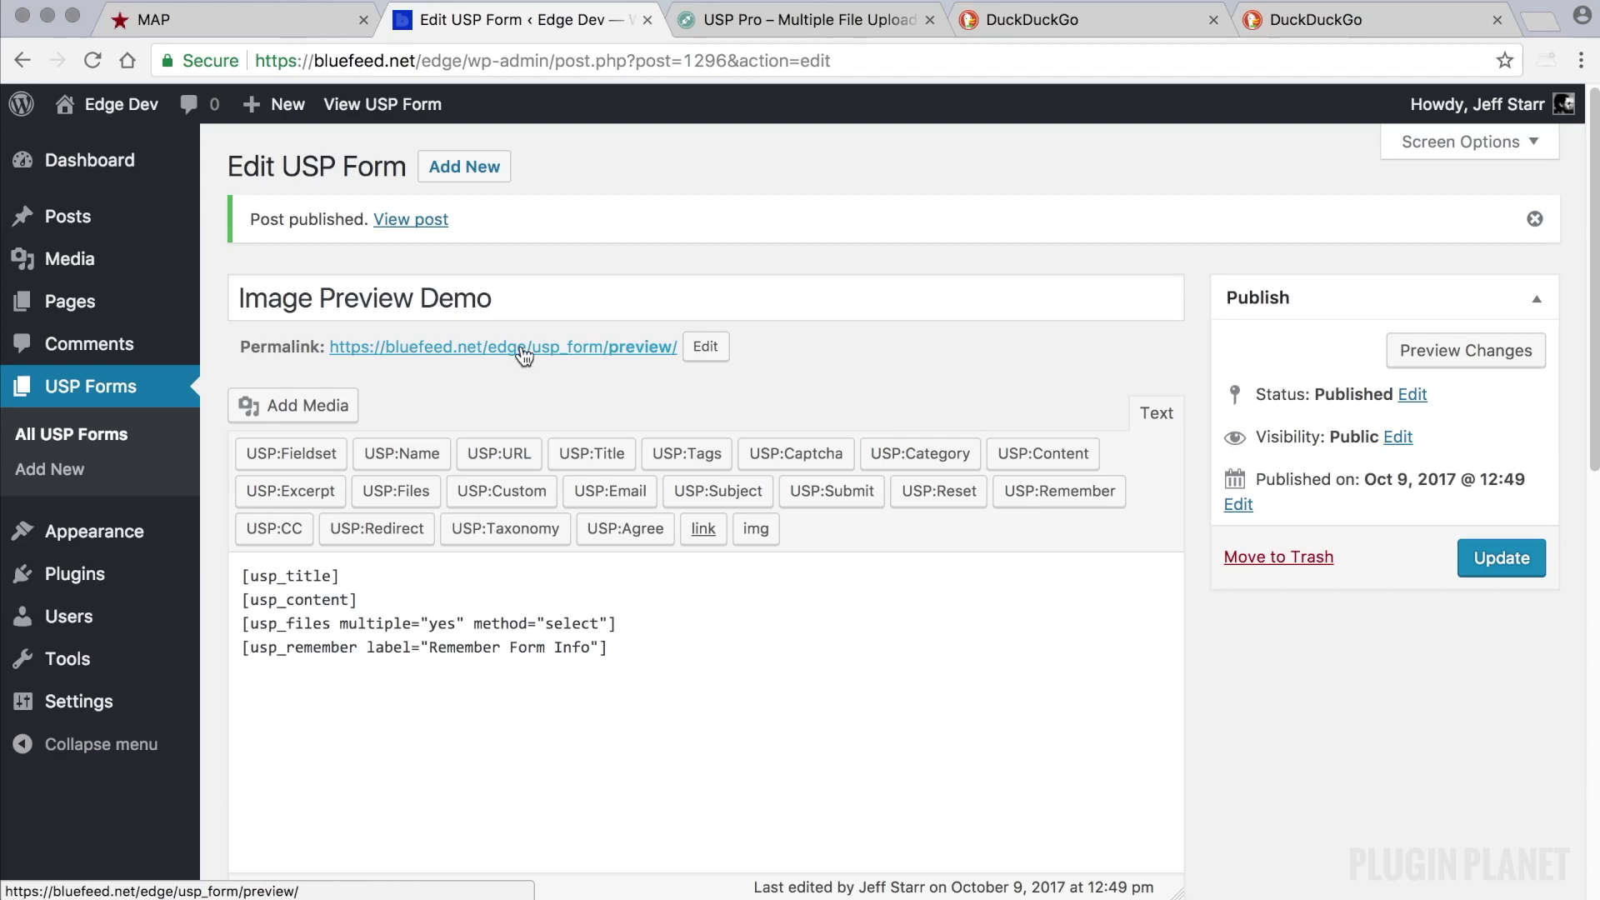
left_click(127, 435)
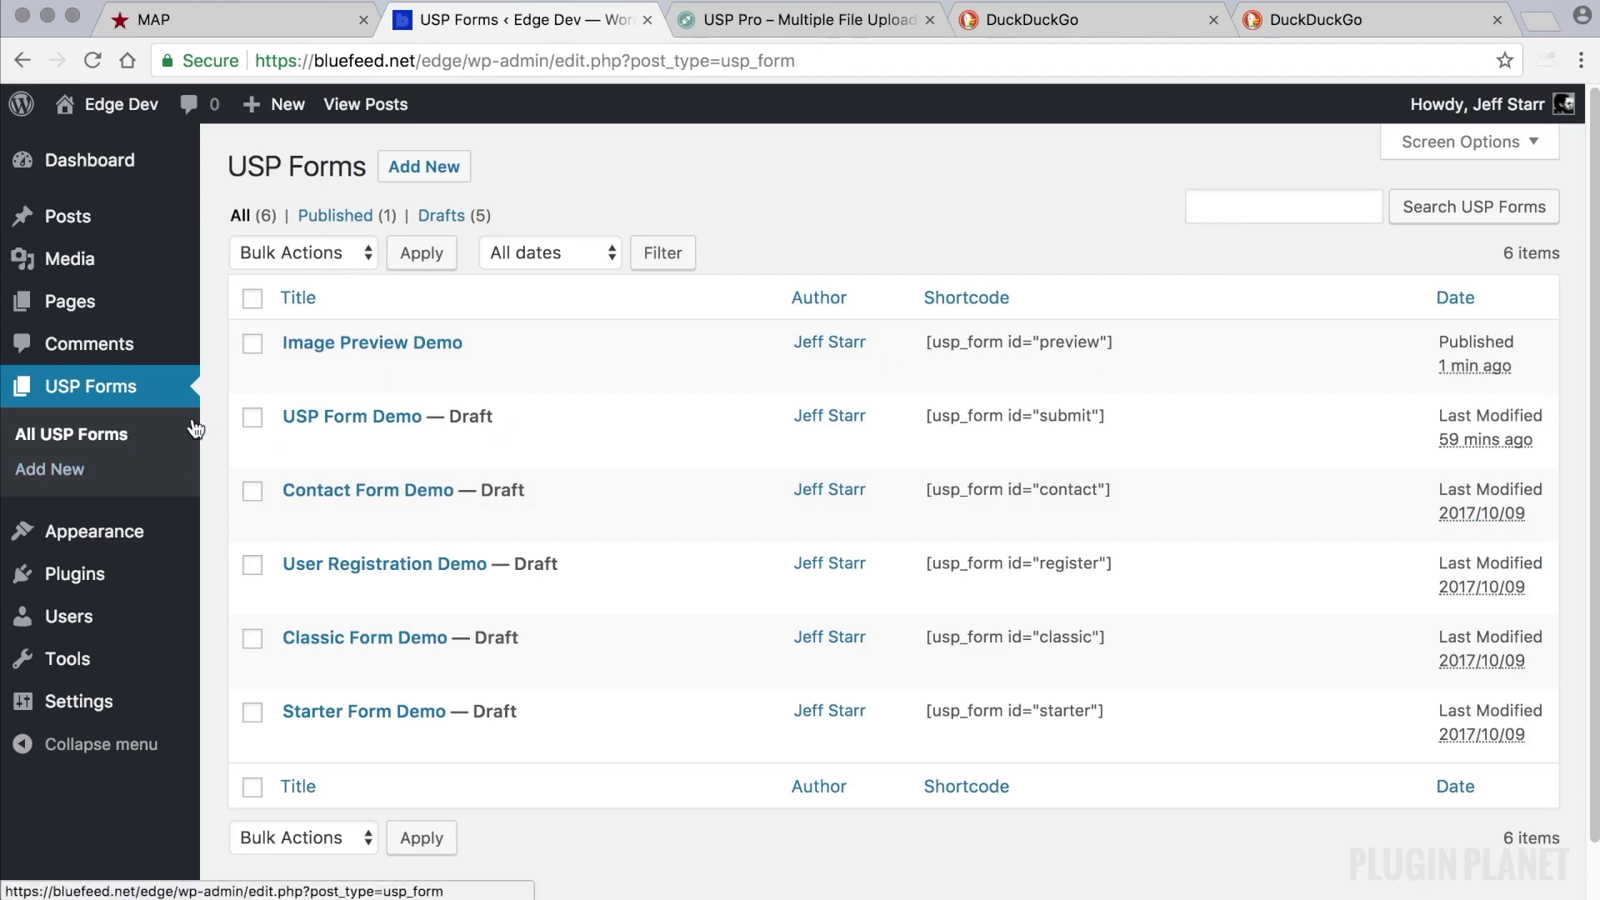
left_click(330, 342)
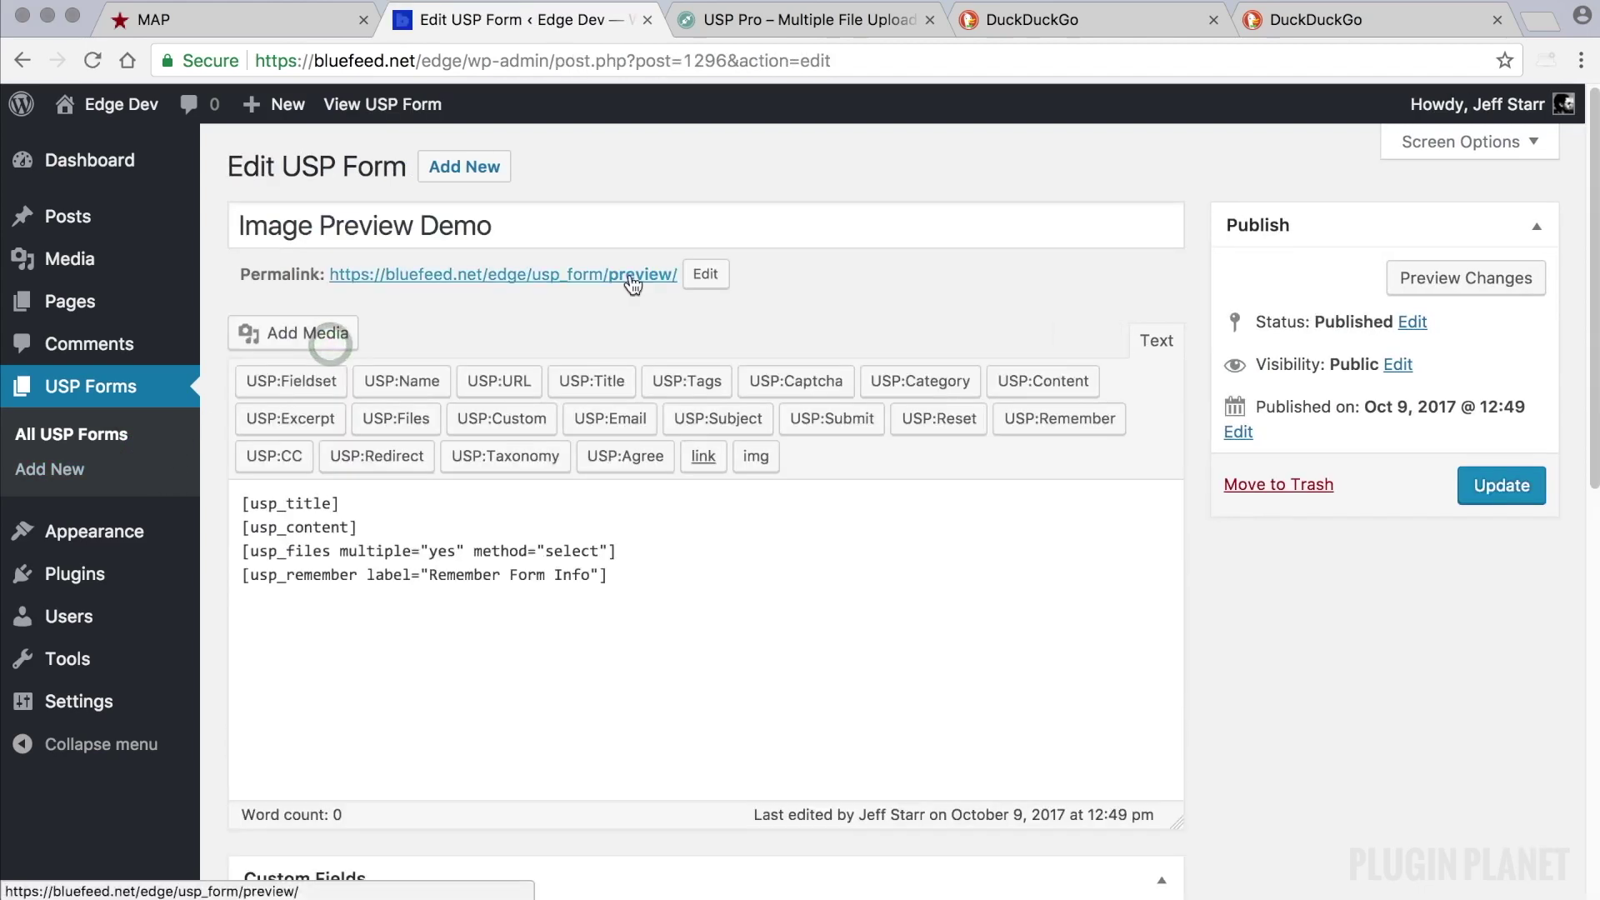
Open the form's permalink in a new tab and switch to the live form page.
right_click(632, 274)
left_click(692, 284)
left_click(714, 28)
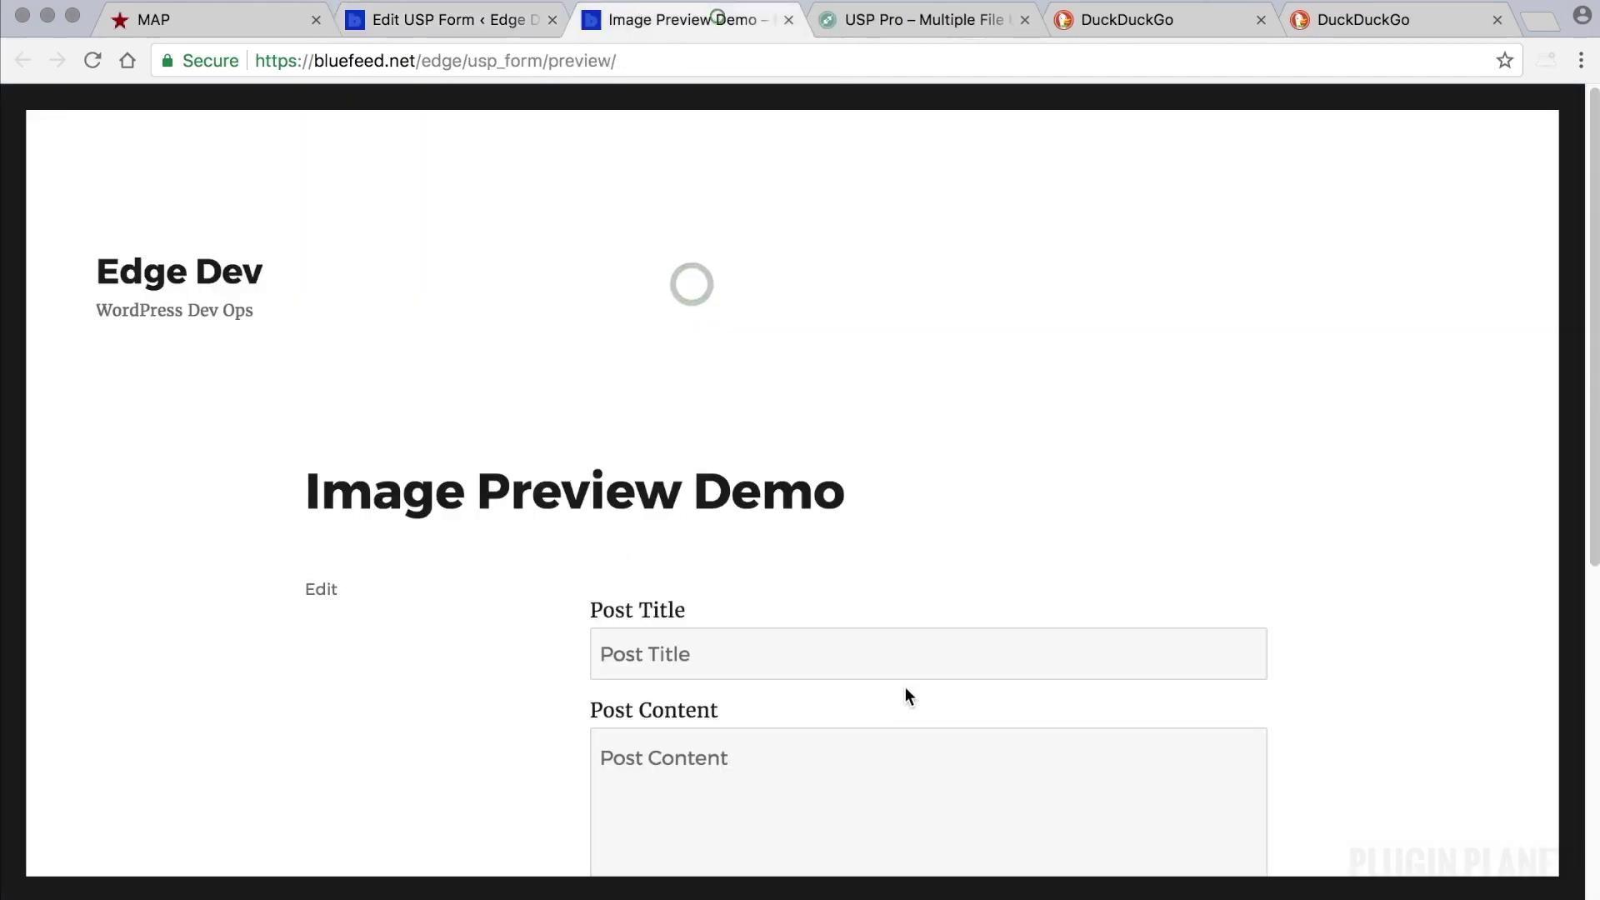
scroll(903, 686, "down", 3)
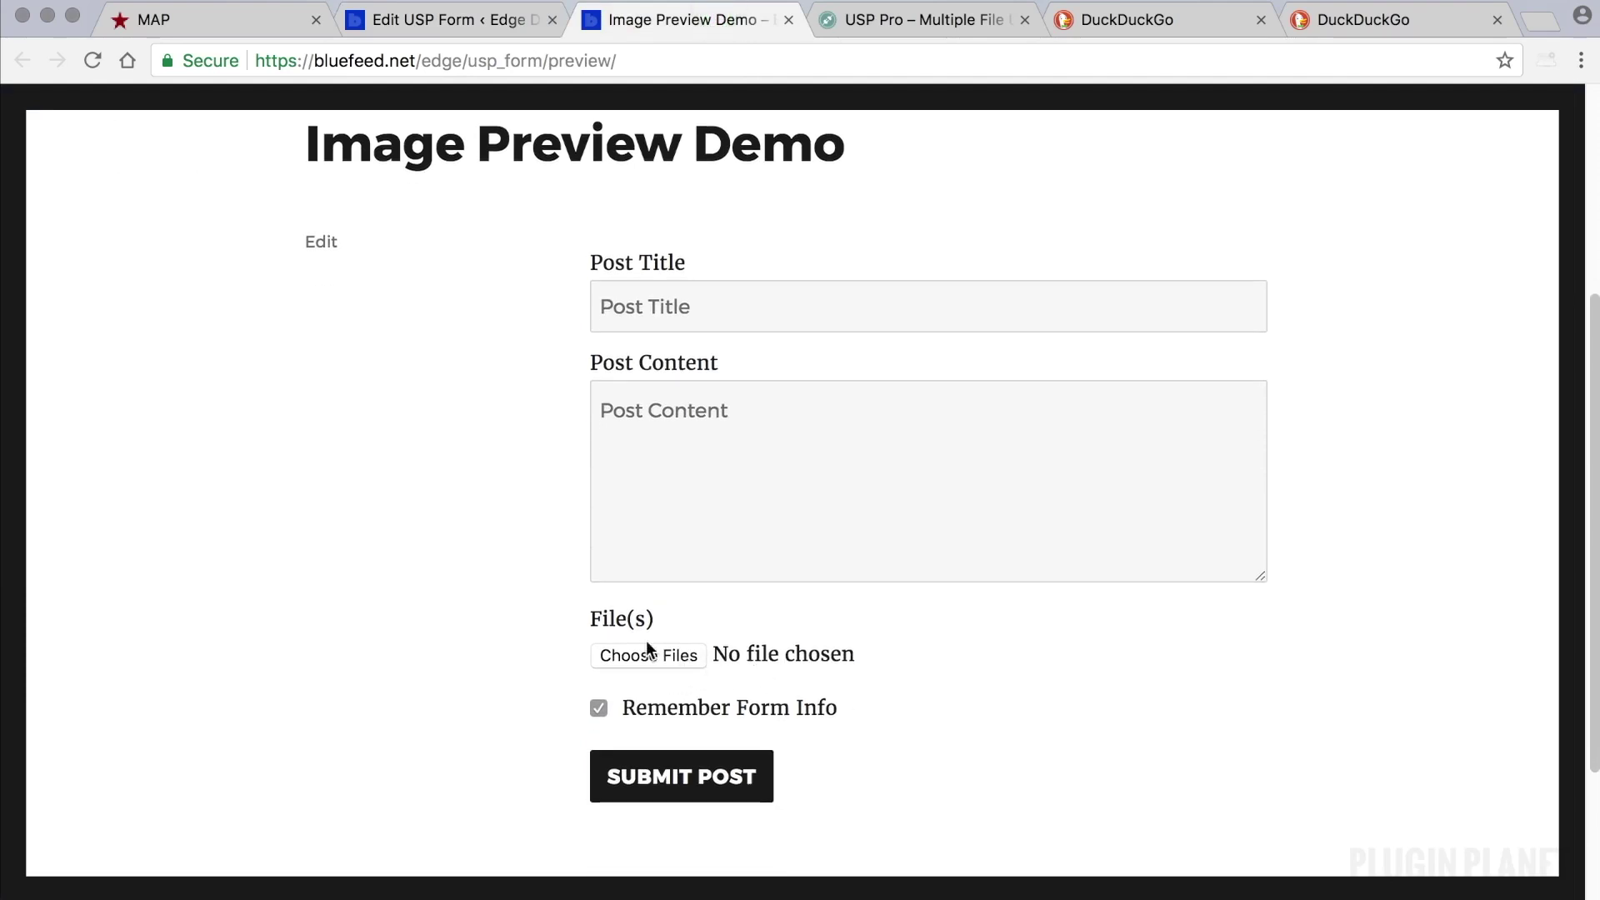
Enter 'Post Test 1' as the post title, then move to Post Content.
left_click(708, 306)
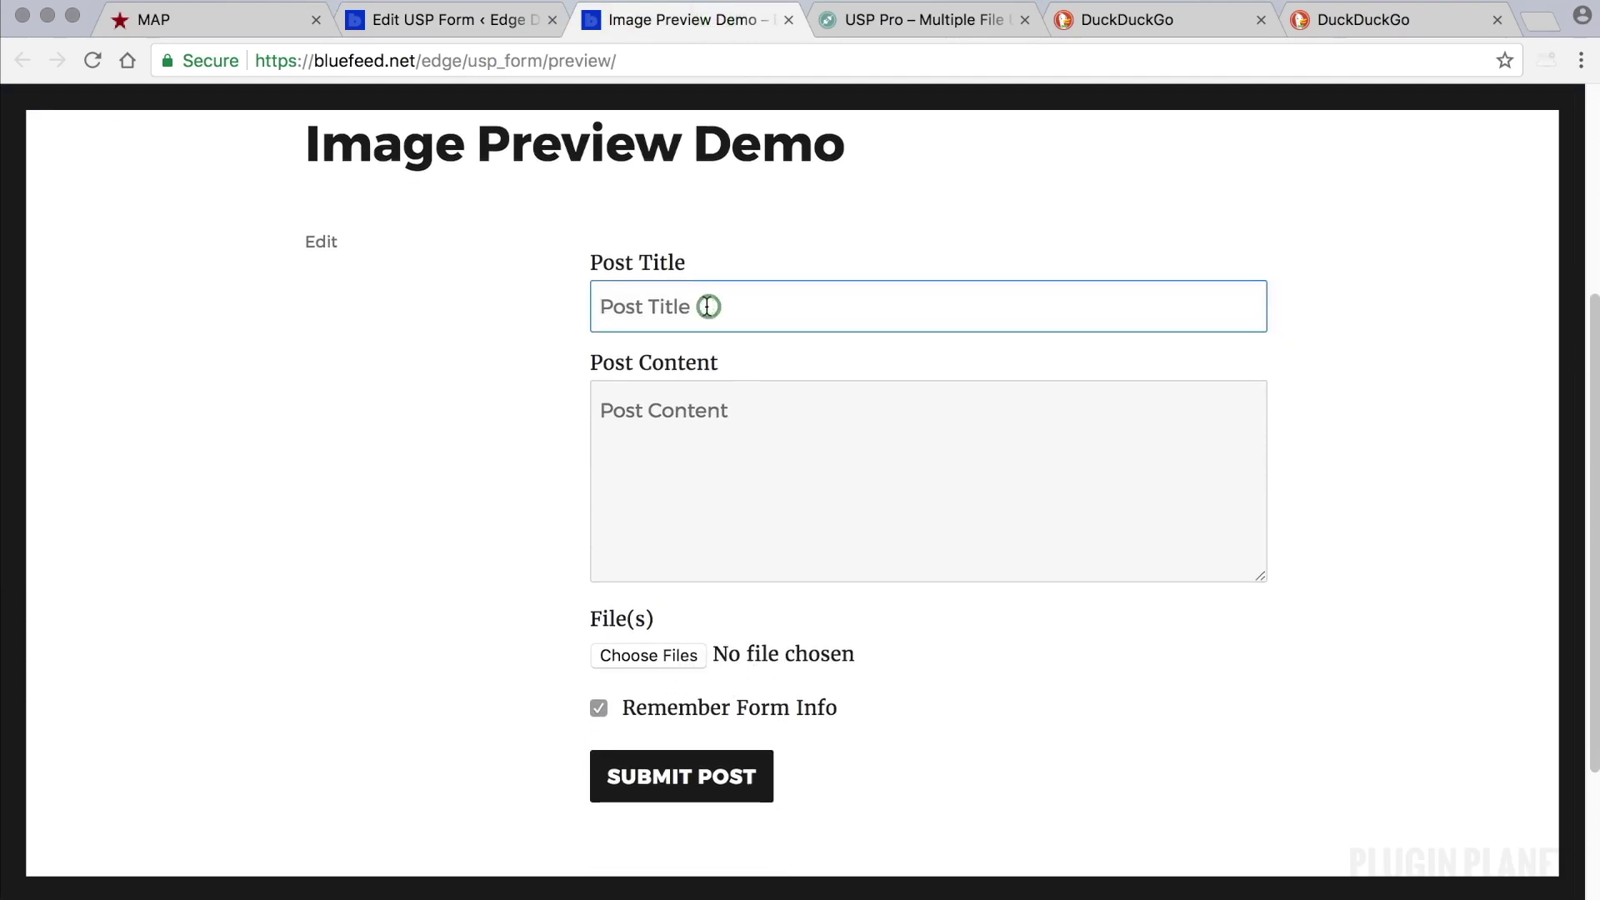
type("Post Testt")
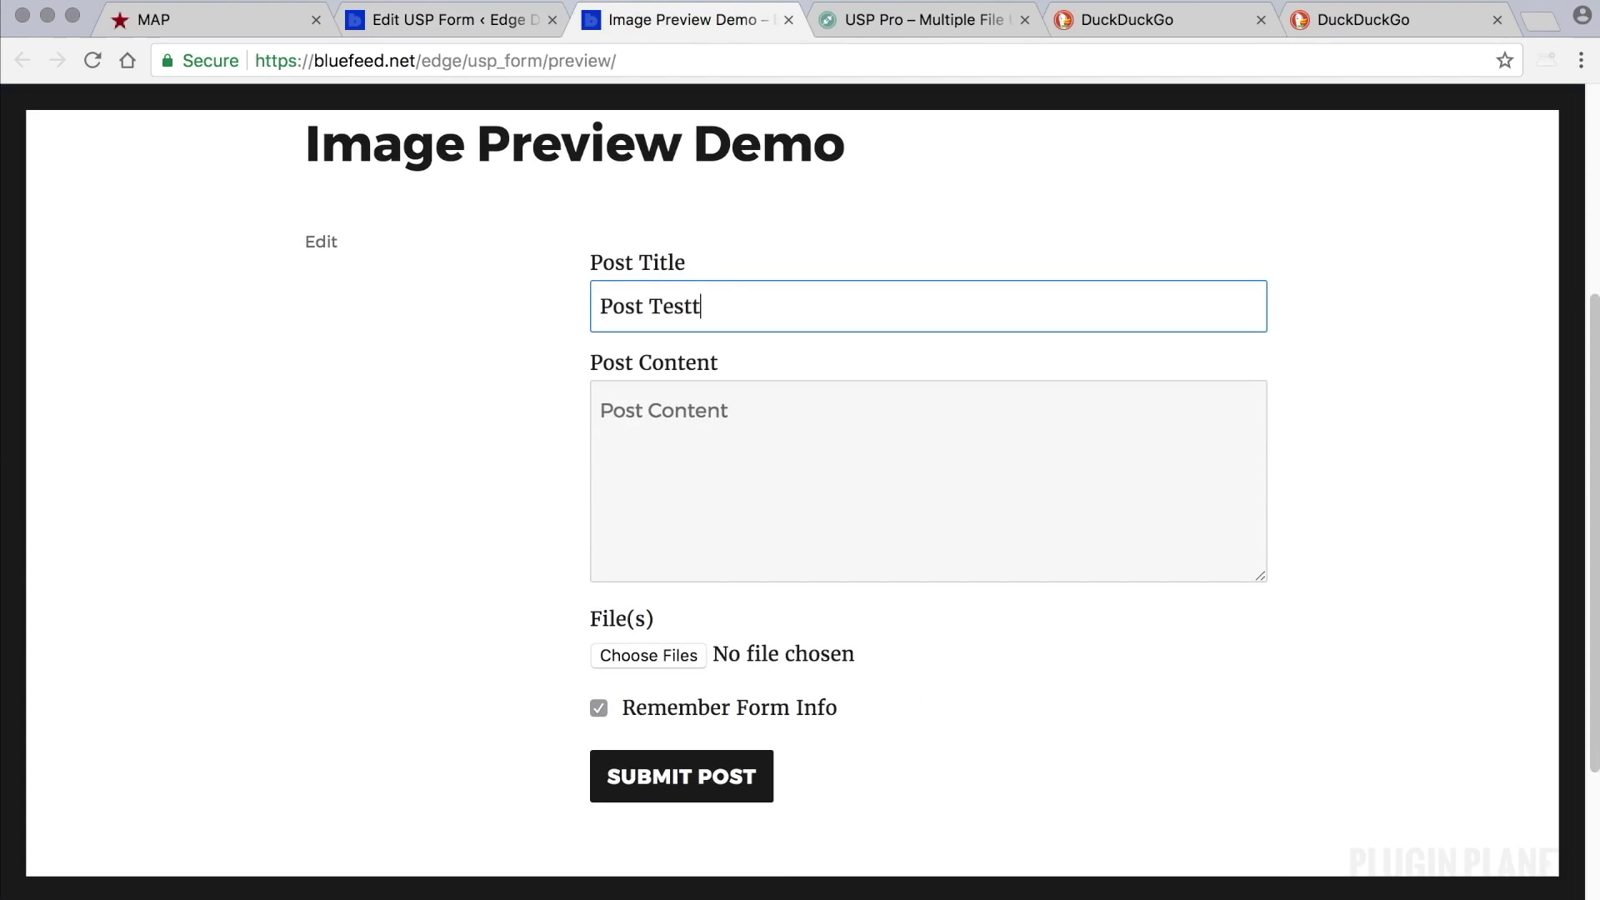
key("BackSpace")
type("1")
left_click(711, 458)
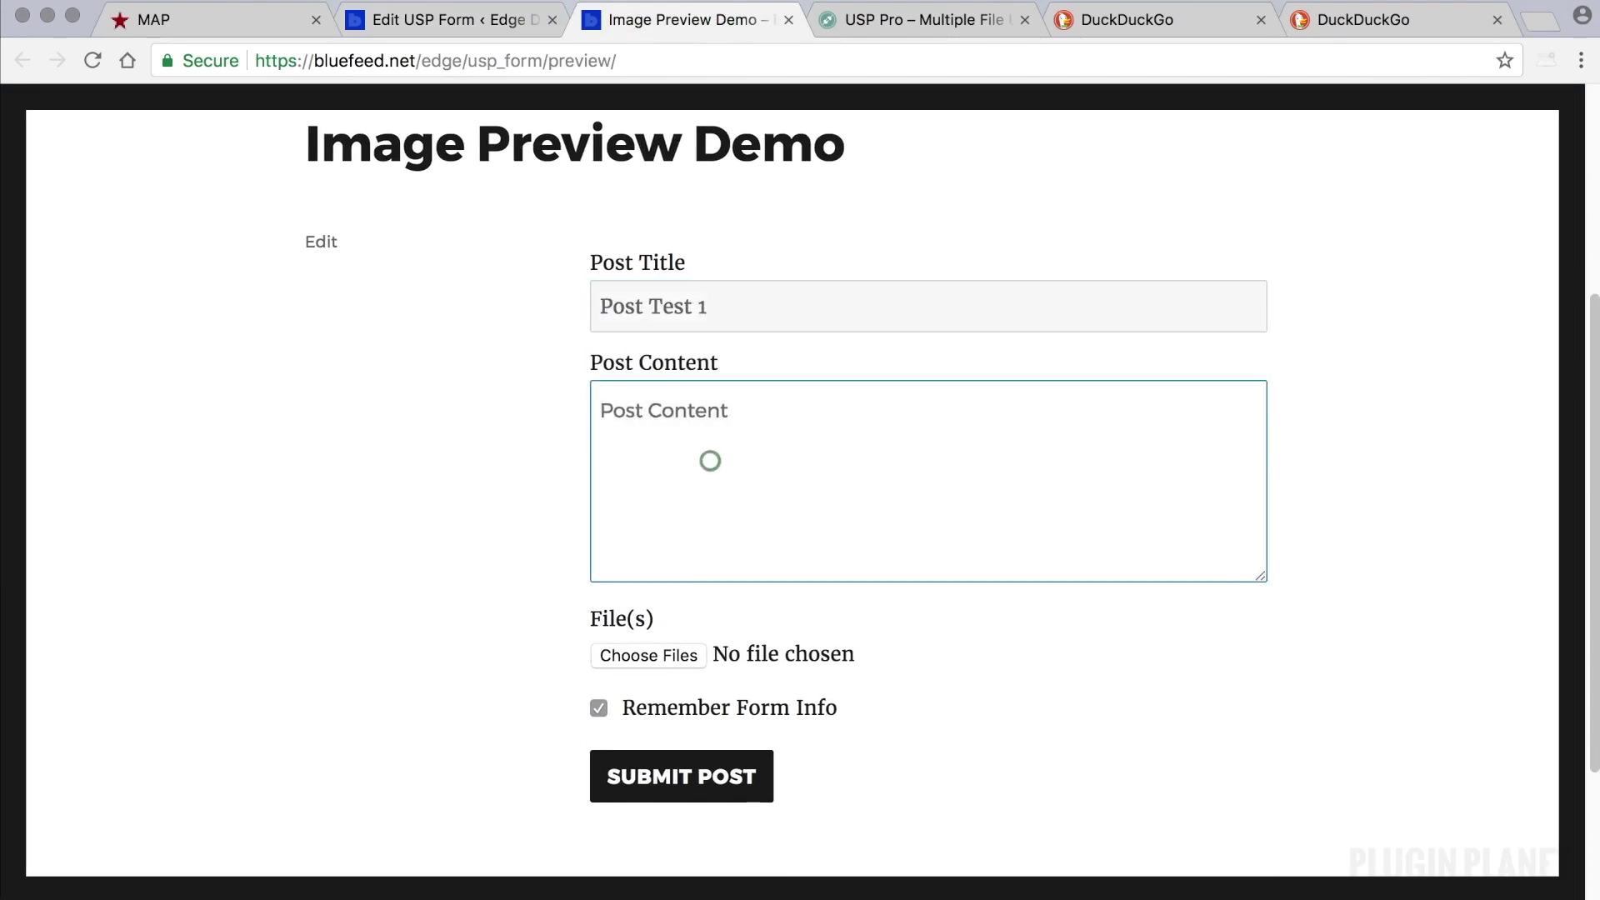
Type 'Lorem..' as content, attach image-01.jpg, and view its preview at full size.
type("Lorem..")
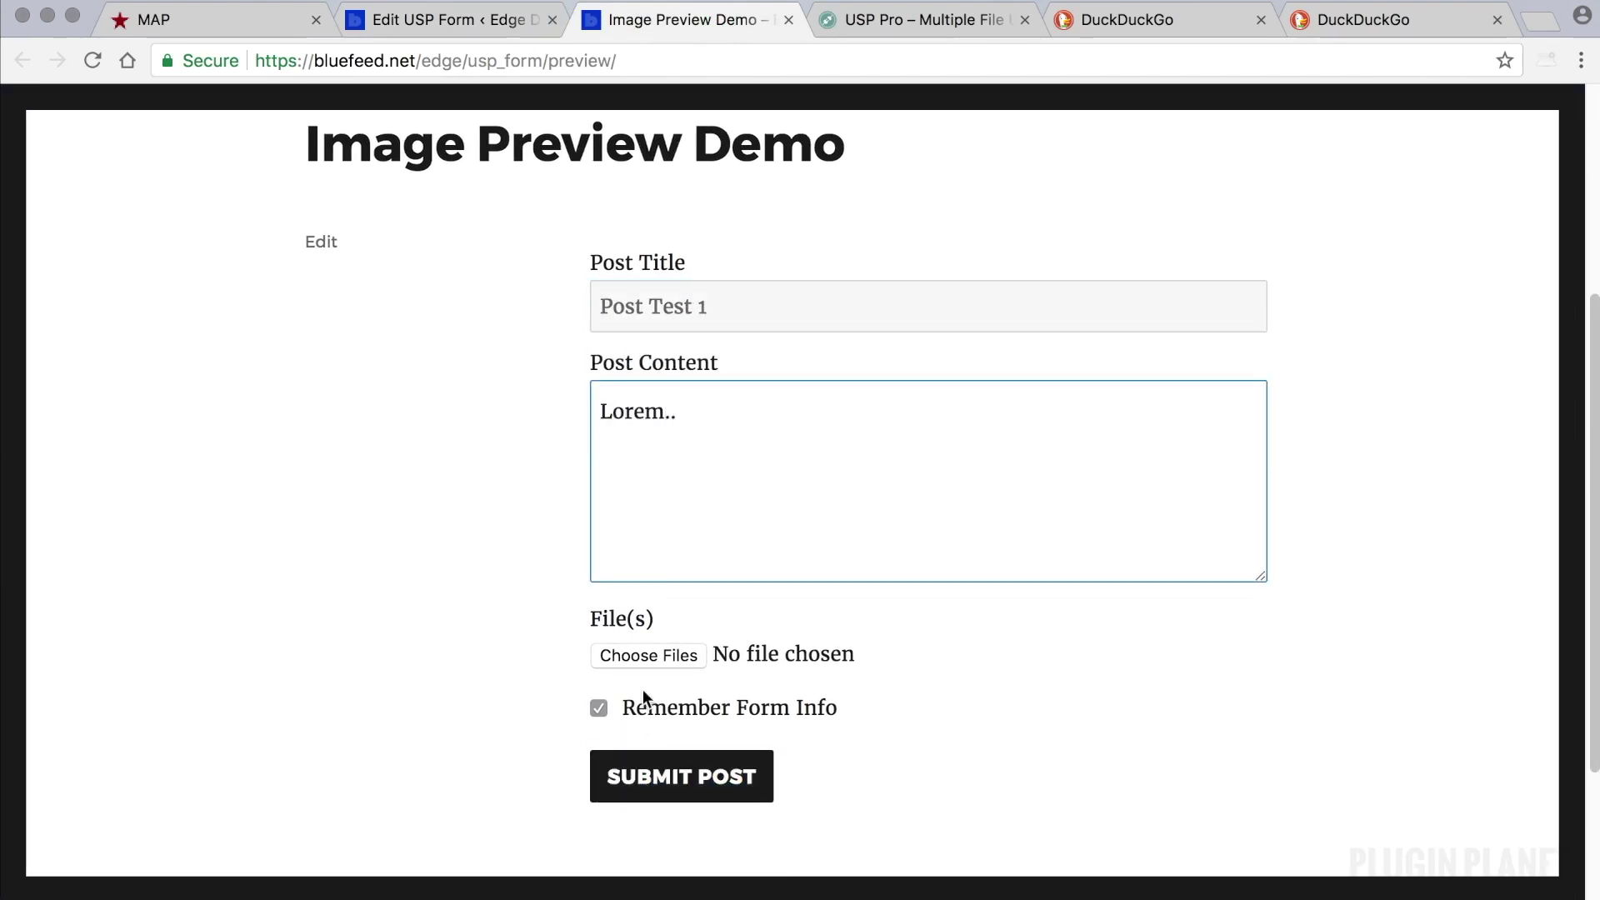
left_click(643, 653)
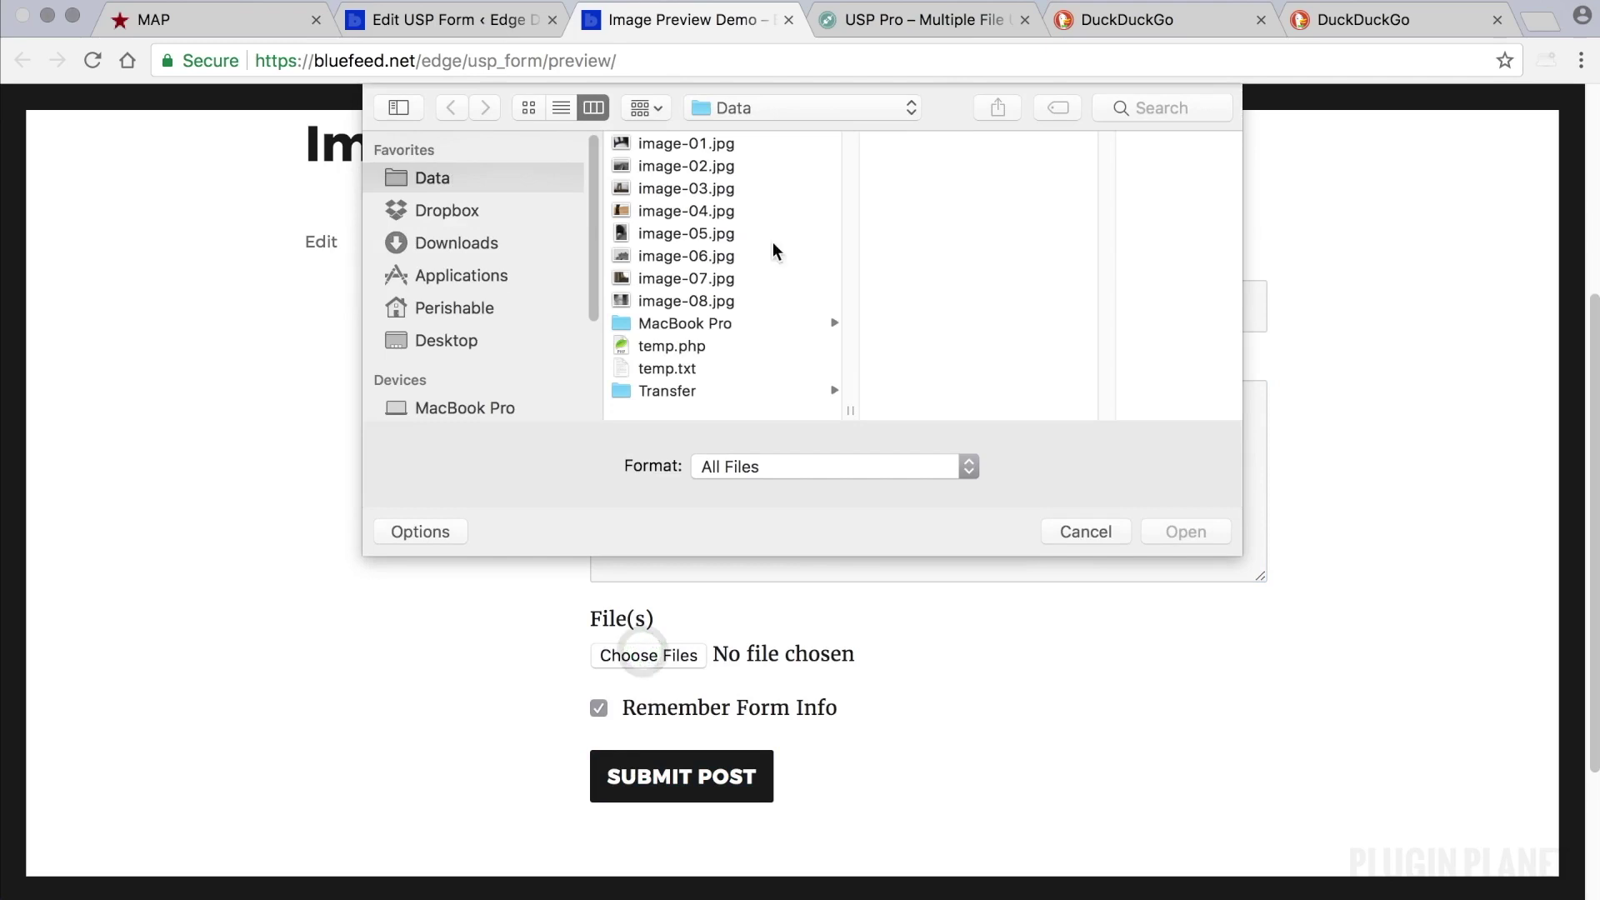
left_click(717, 142)
left_click(1190, 532)
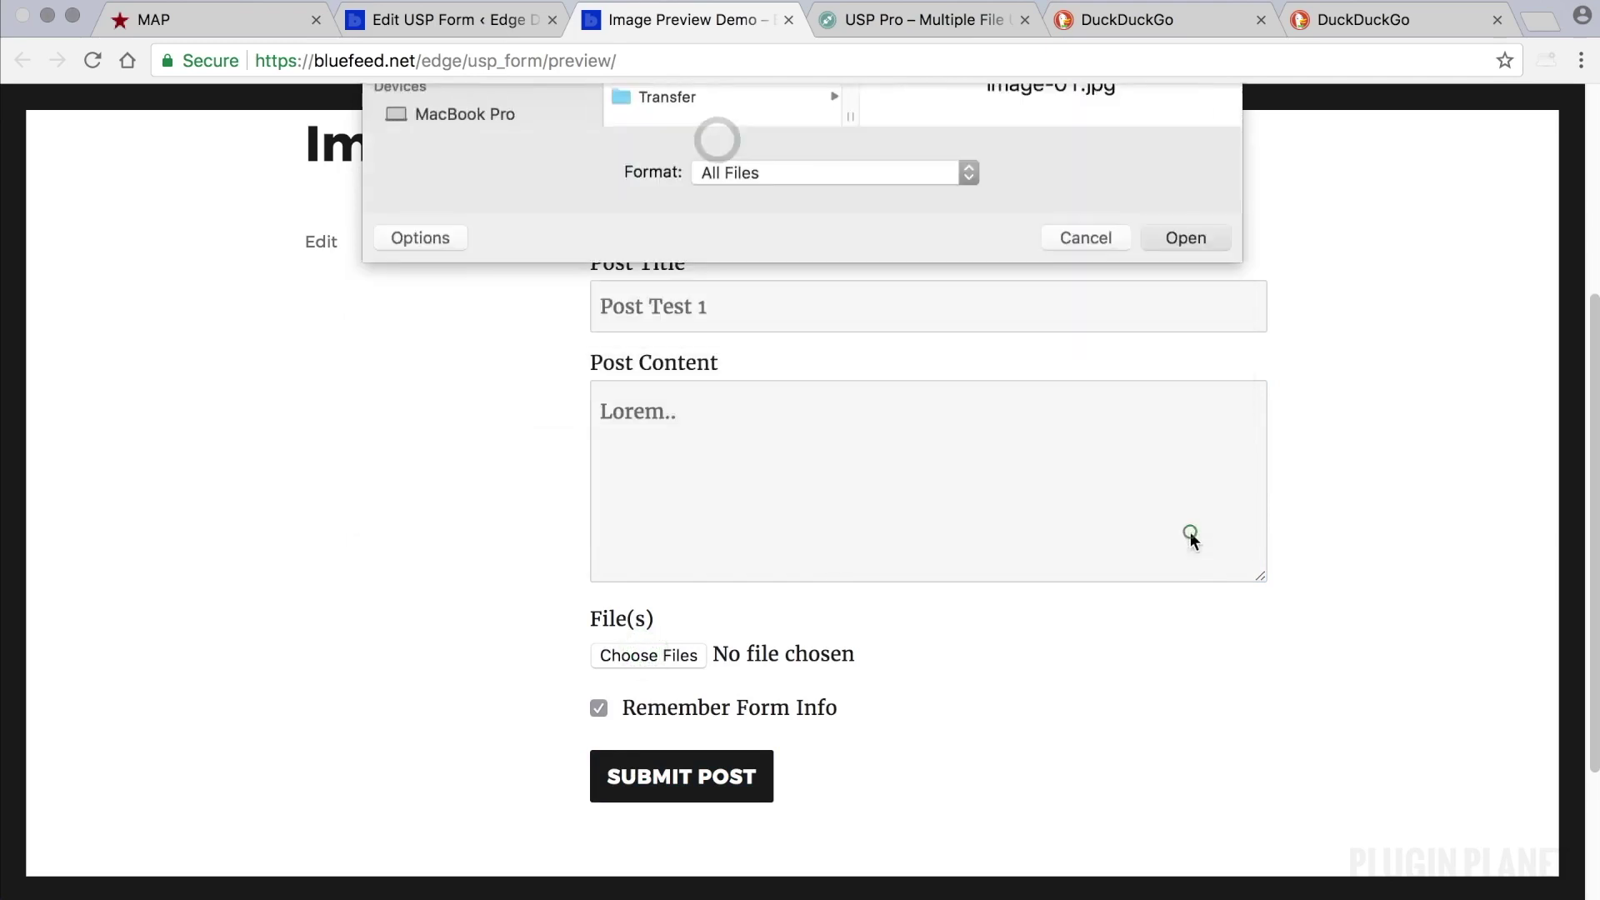
scroll(1121, 560, "down", 3)
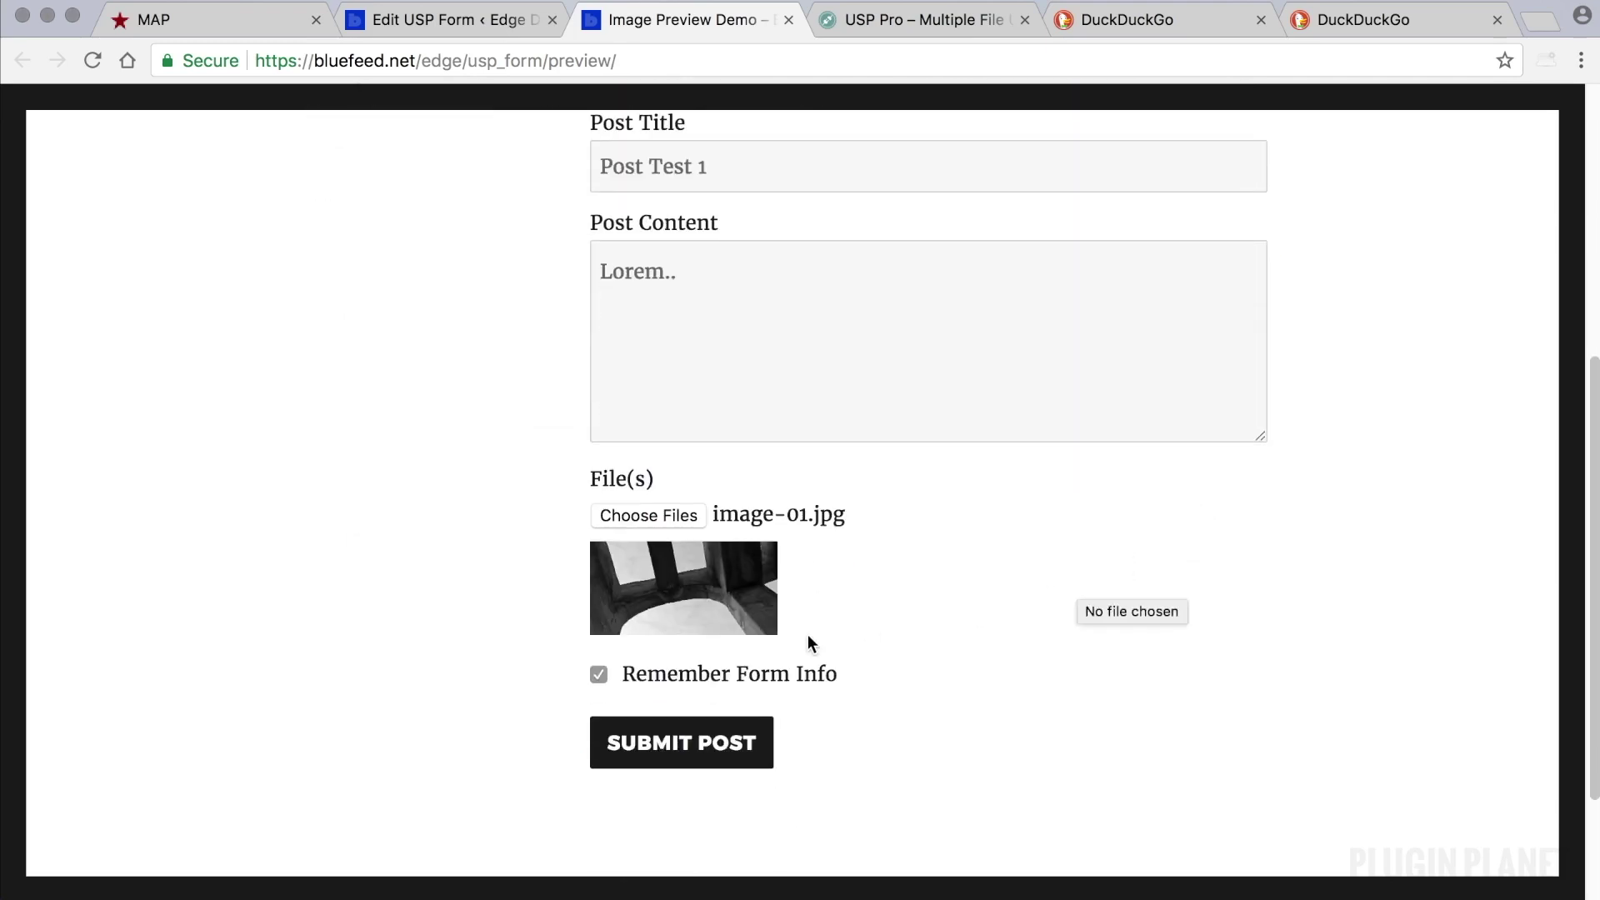
scroll(834, 417, "up", 3)
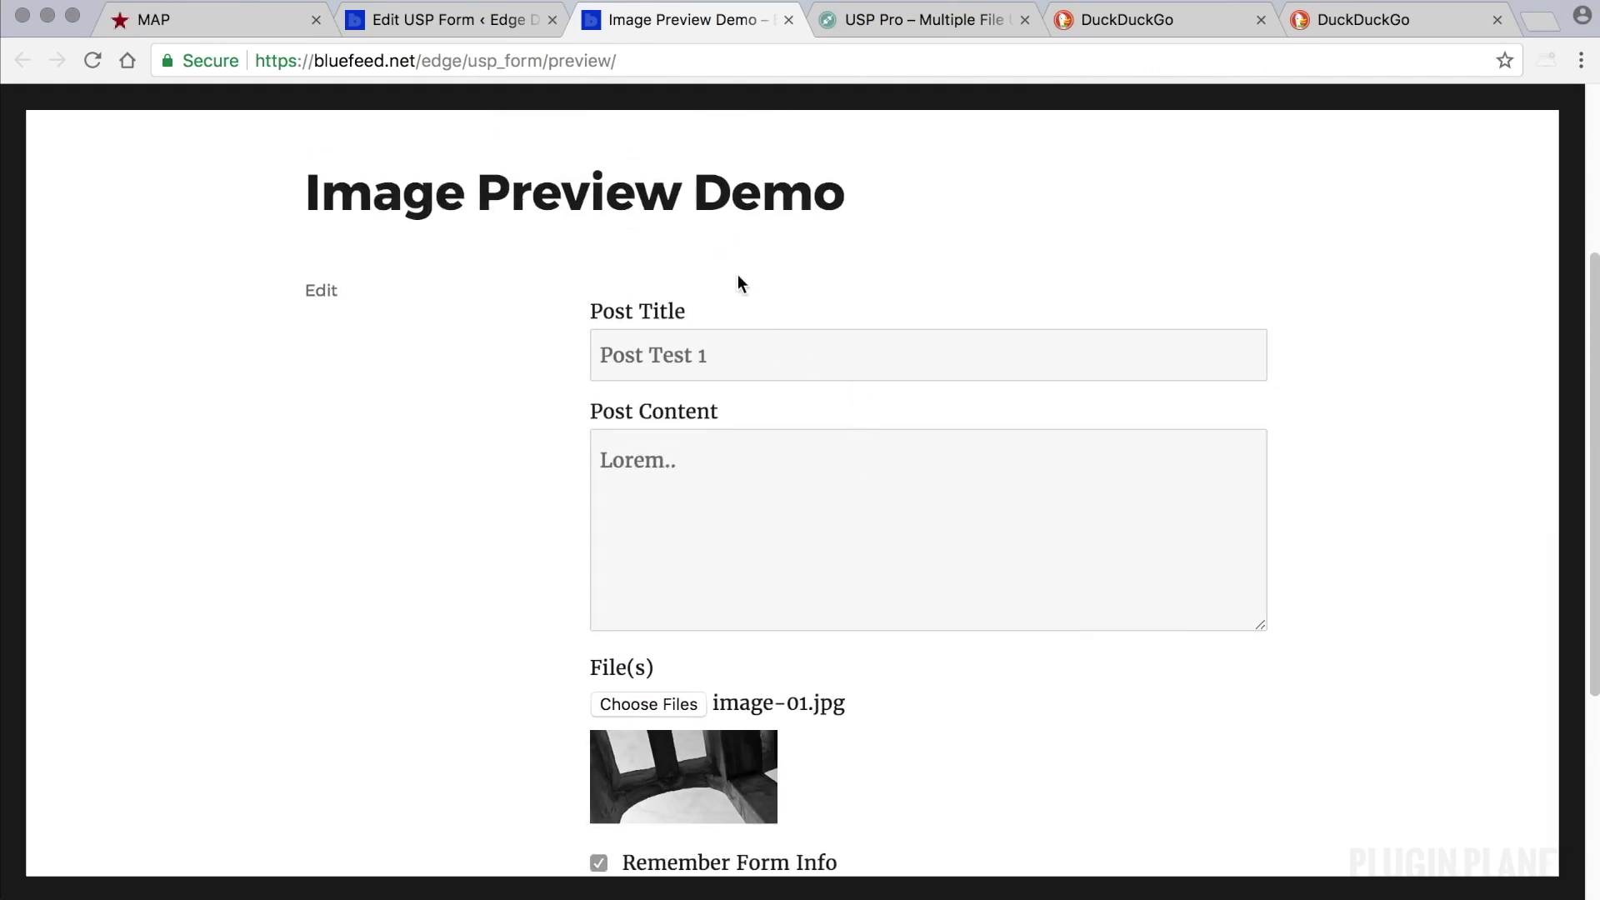
scroll(739, 282, "down", 2)
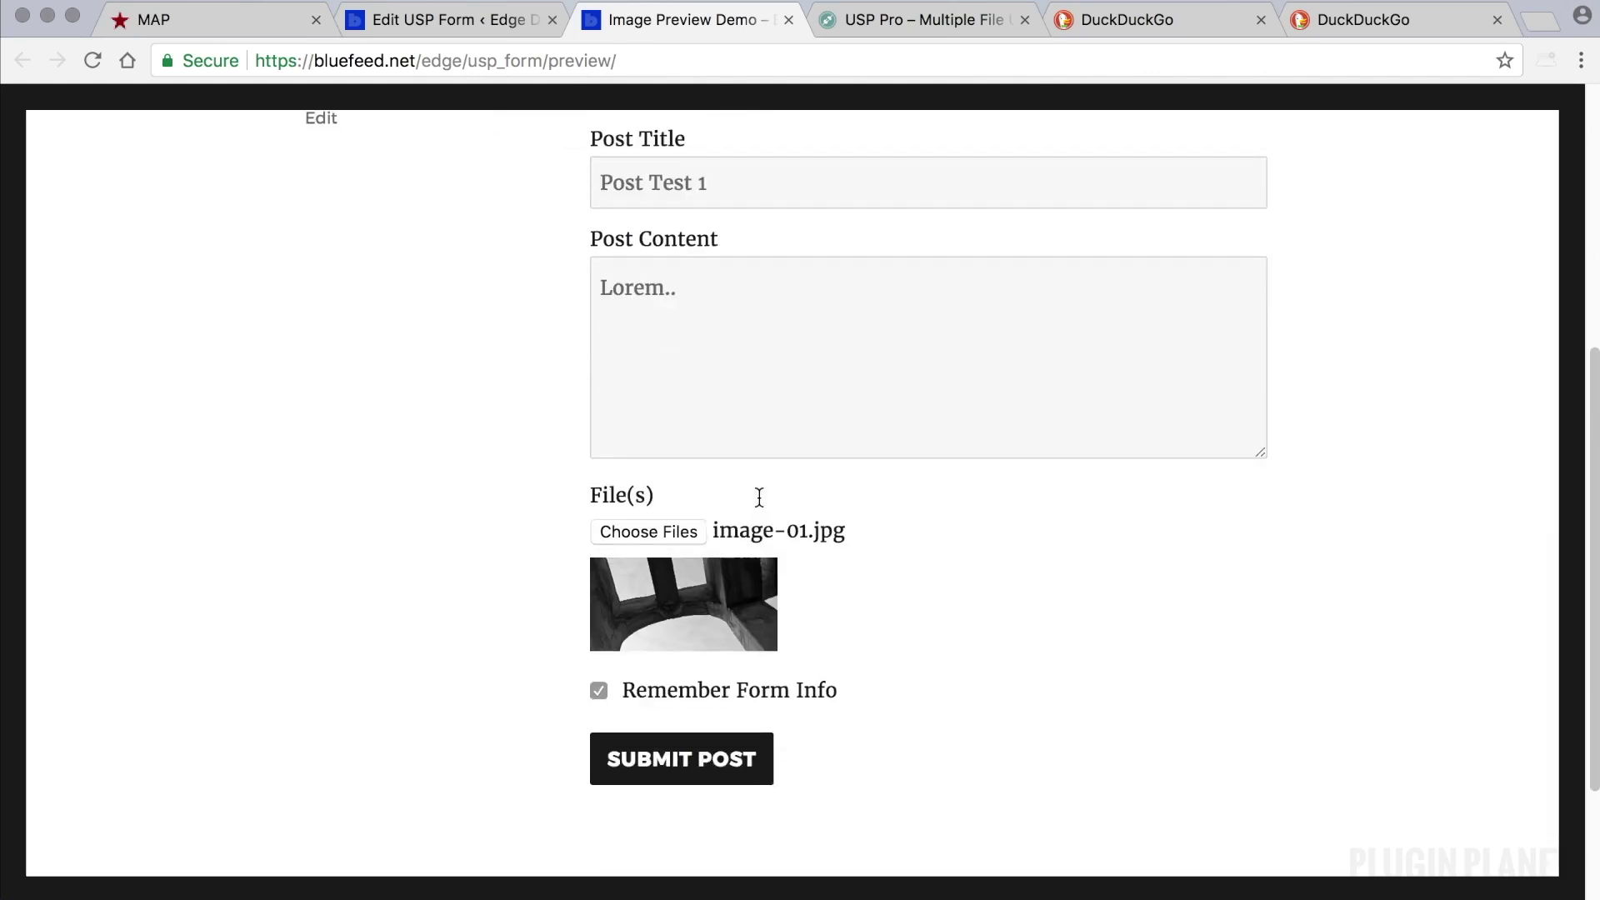
left_click(718, 606)
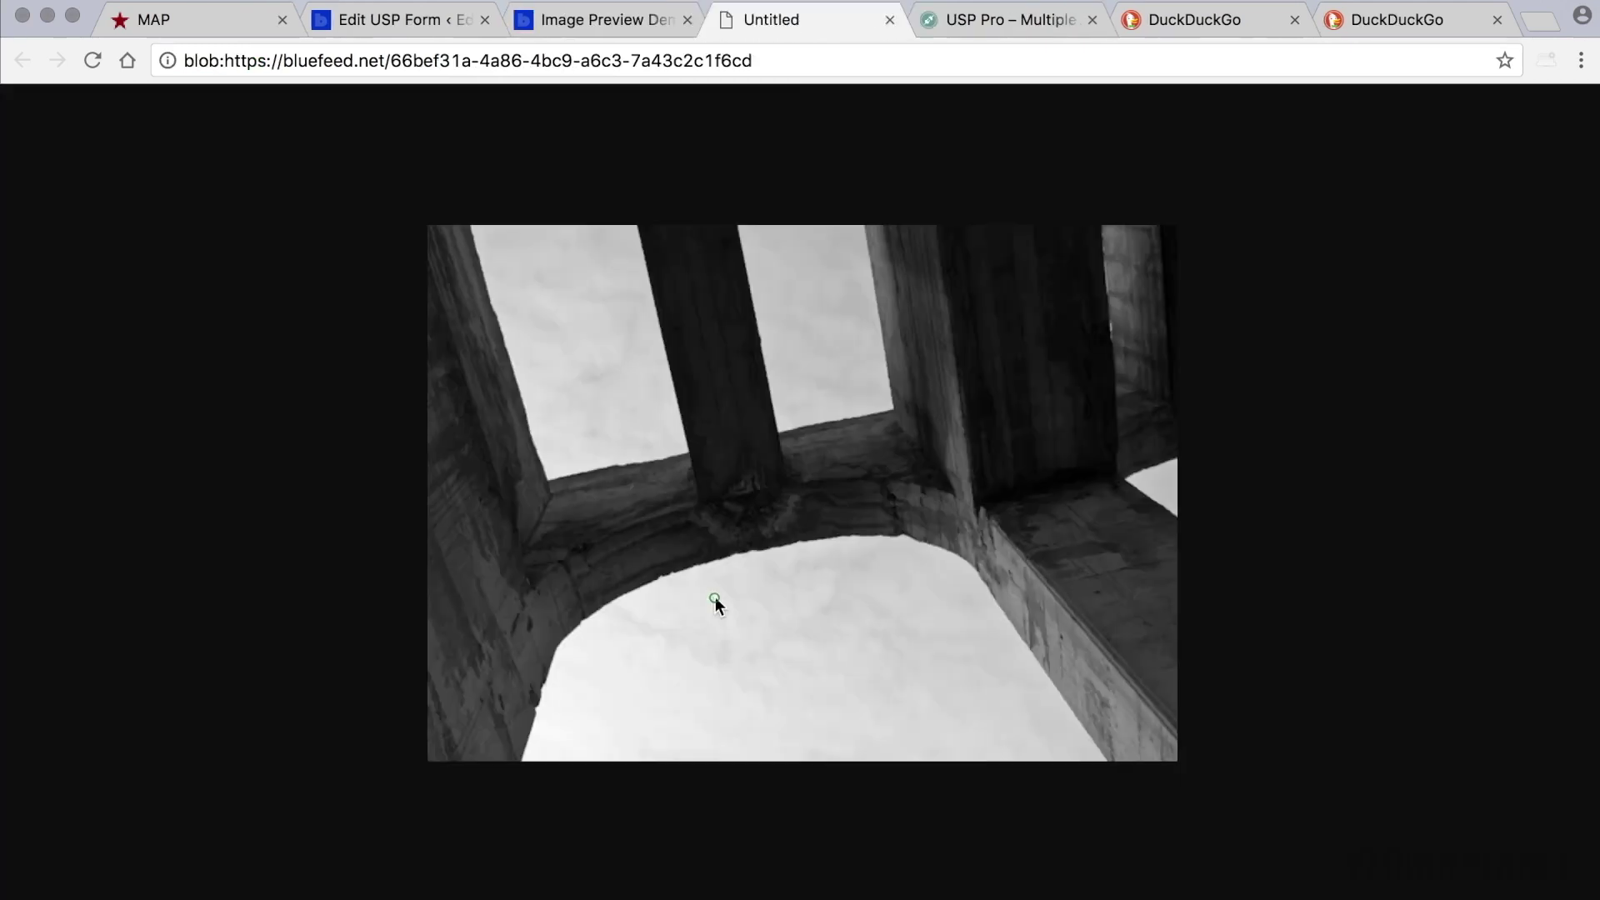
left_click(891, 19)
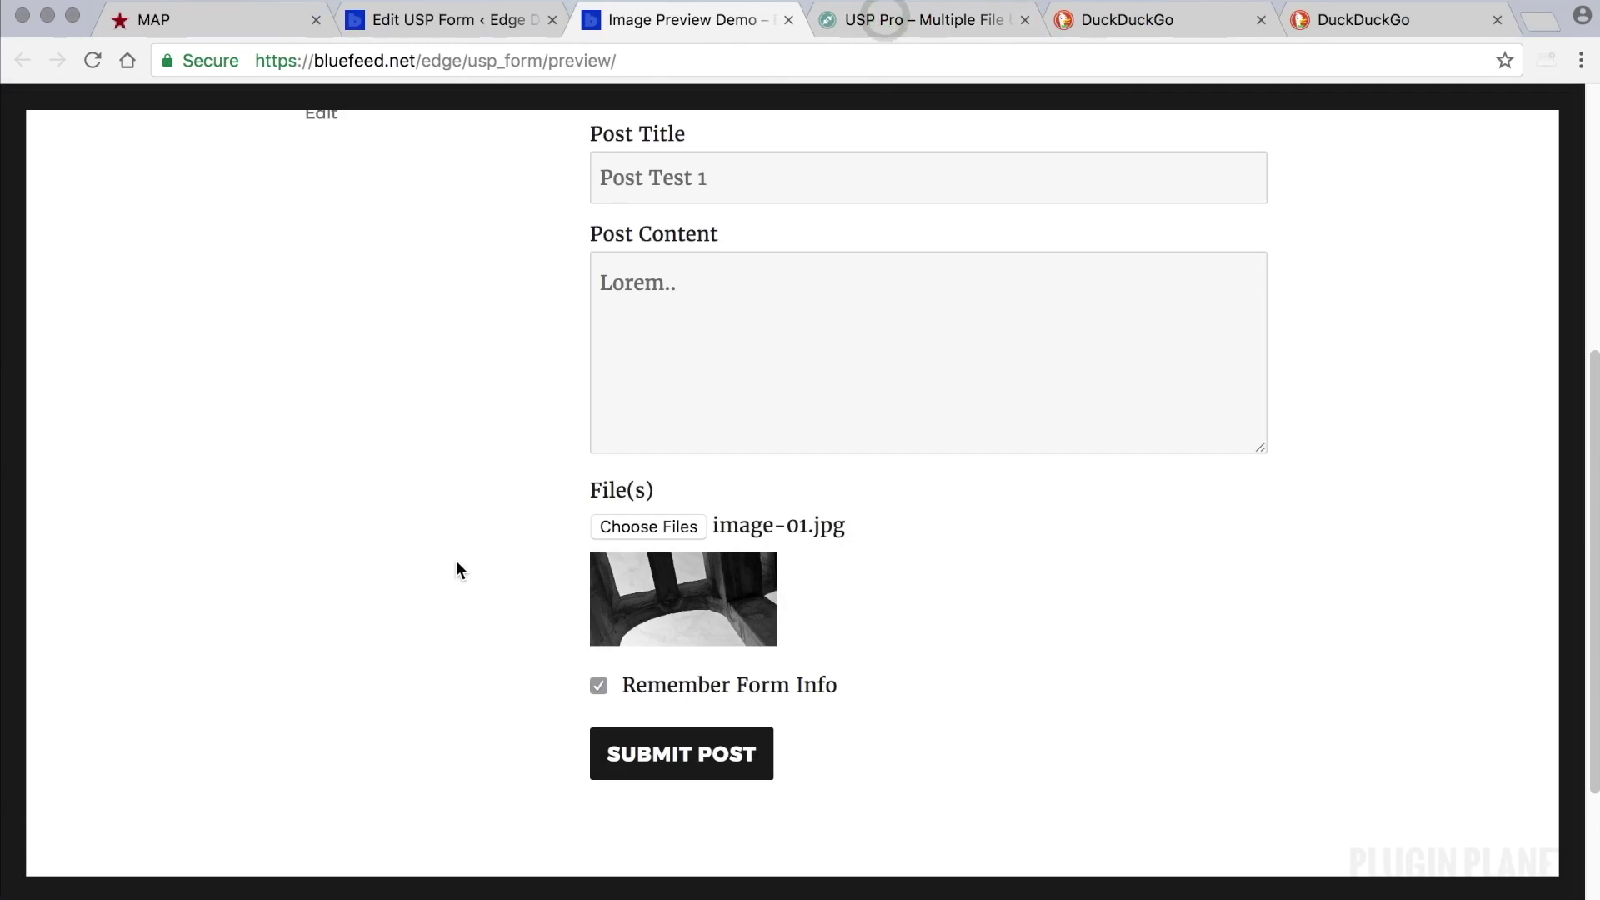
scroll(457, 570, "down", 2)
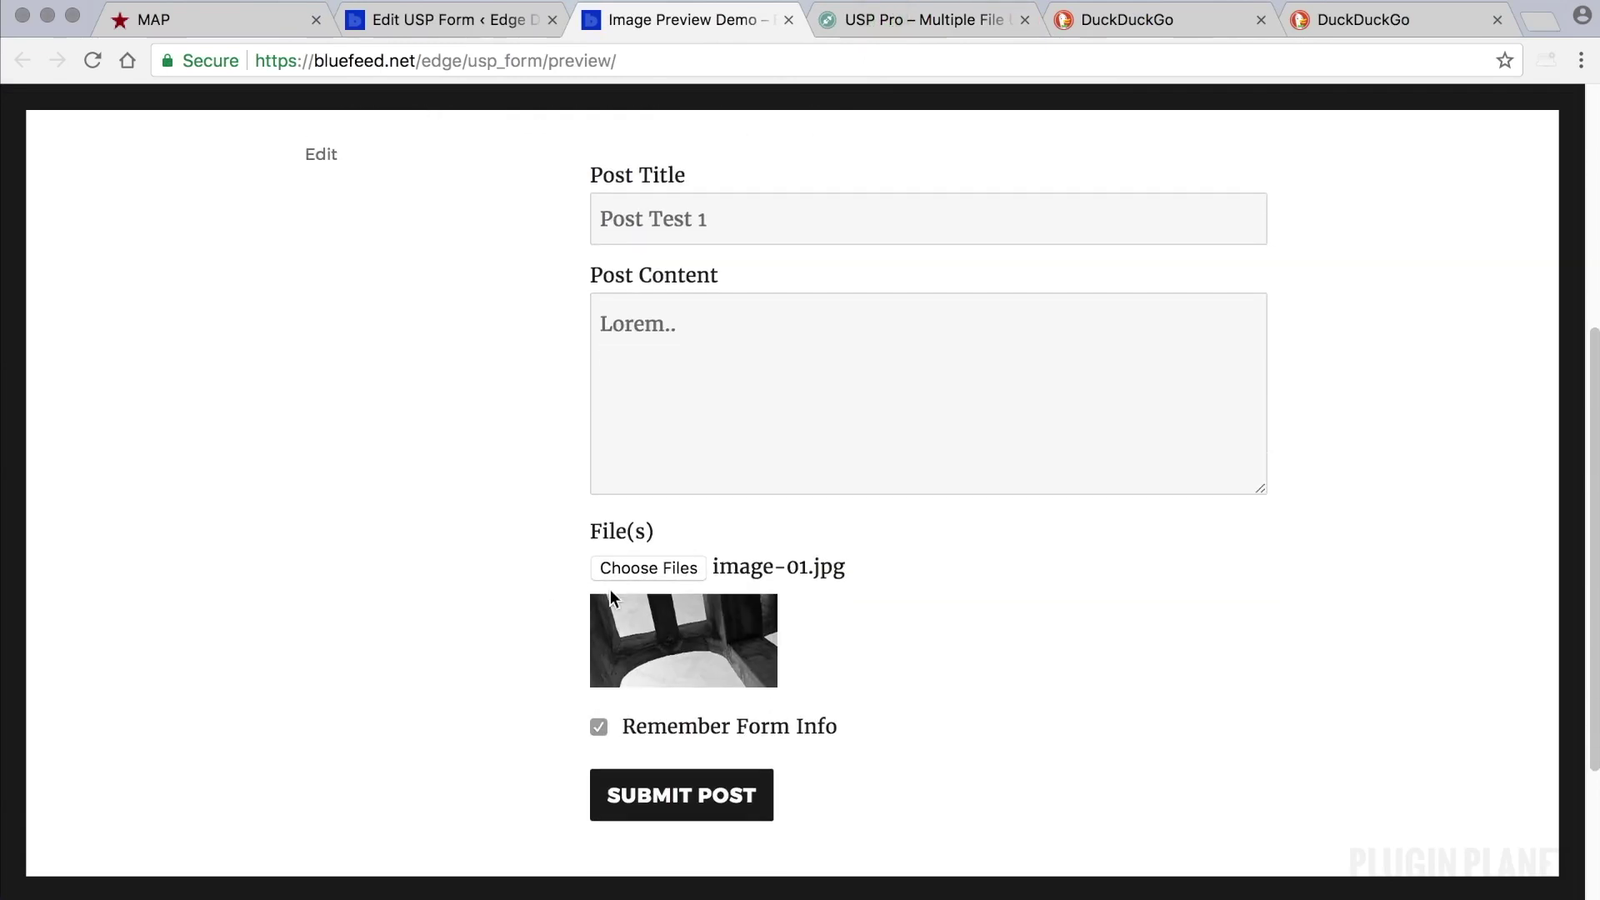
Attach image-01.jpg through image-03.jpg together so three thumbnails preview.
left_click(642, 565)
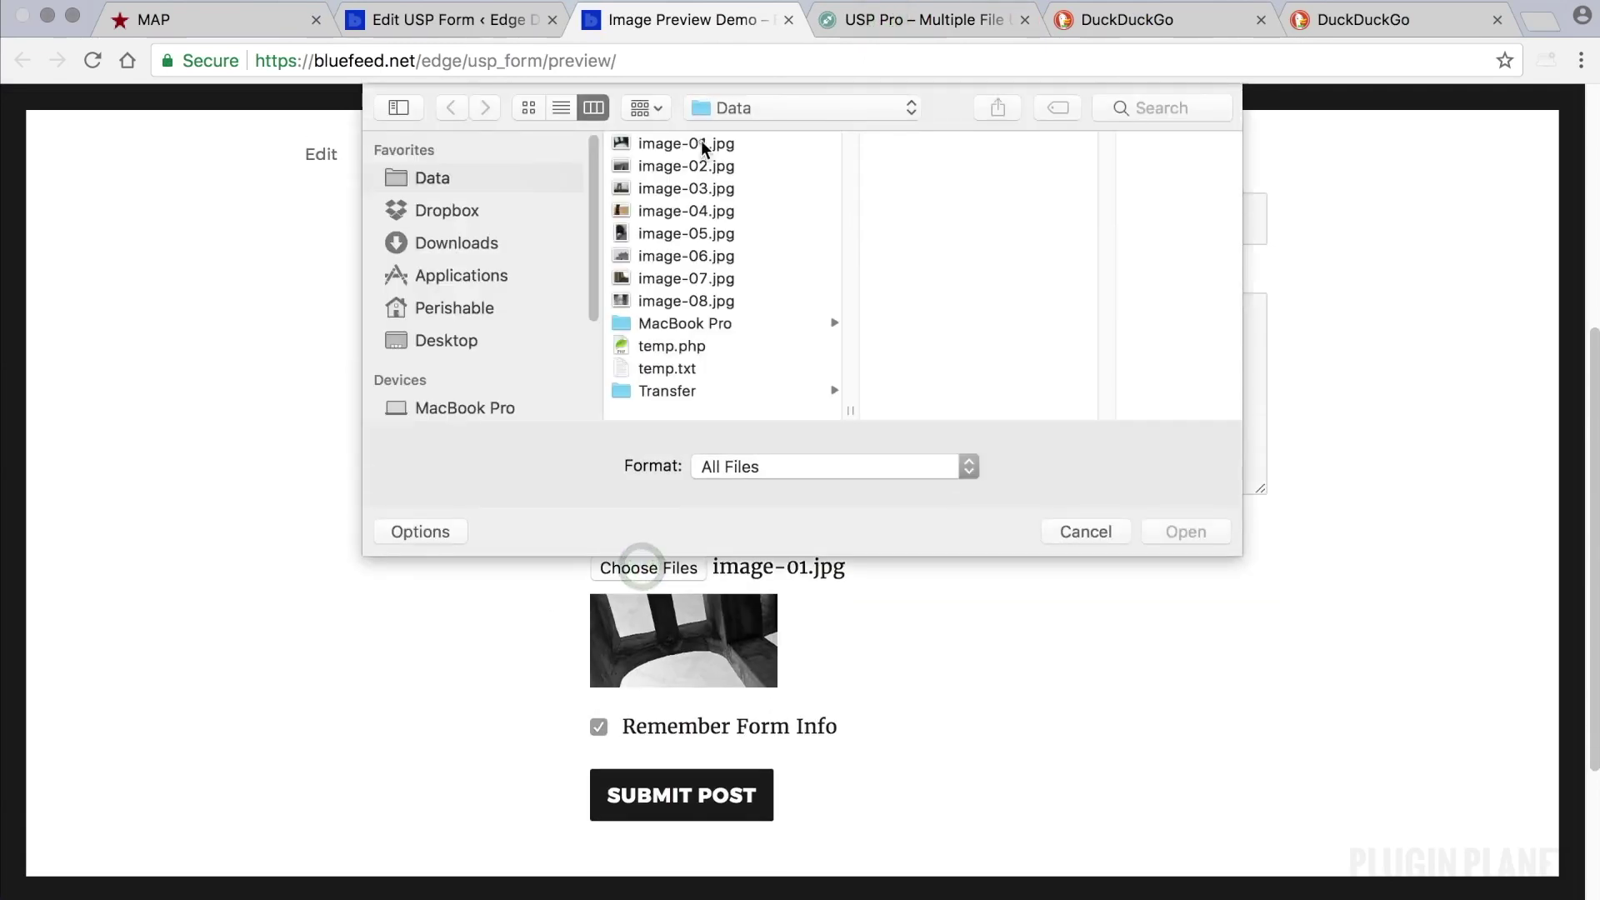
left_click(701, 144)
left_click(697, 167, "shift")
left_click(697, 188, "shift")
left_click(1163, 530)
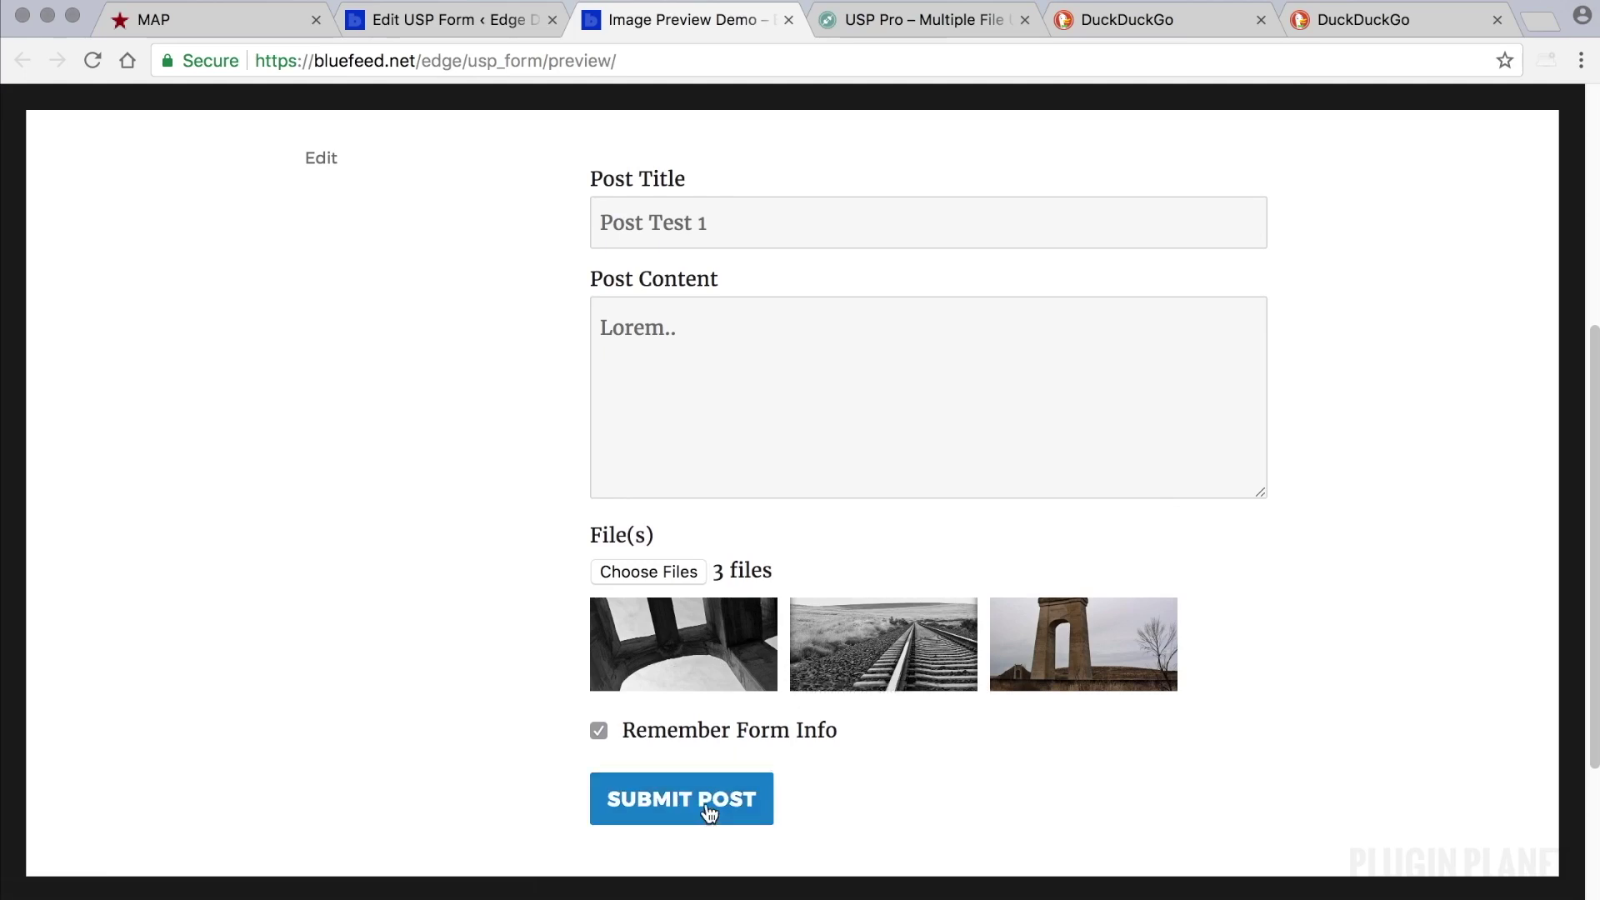
left_click(796, 366)
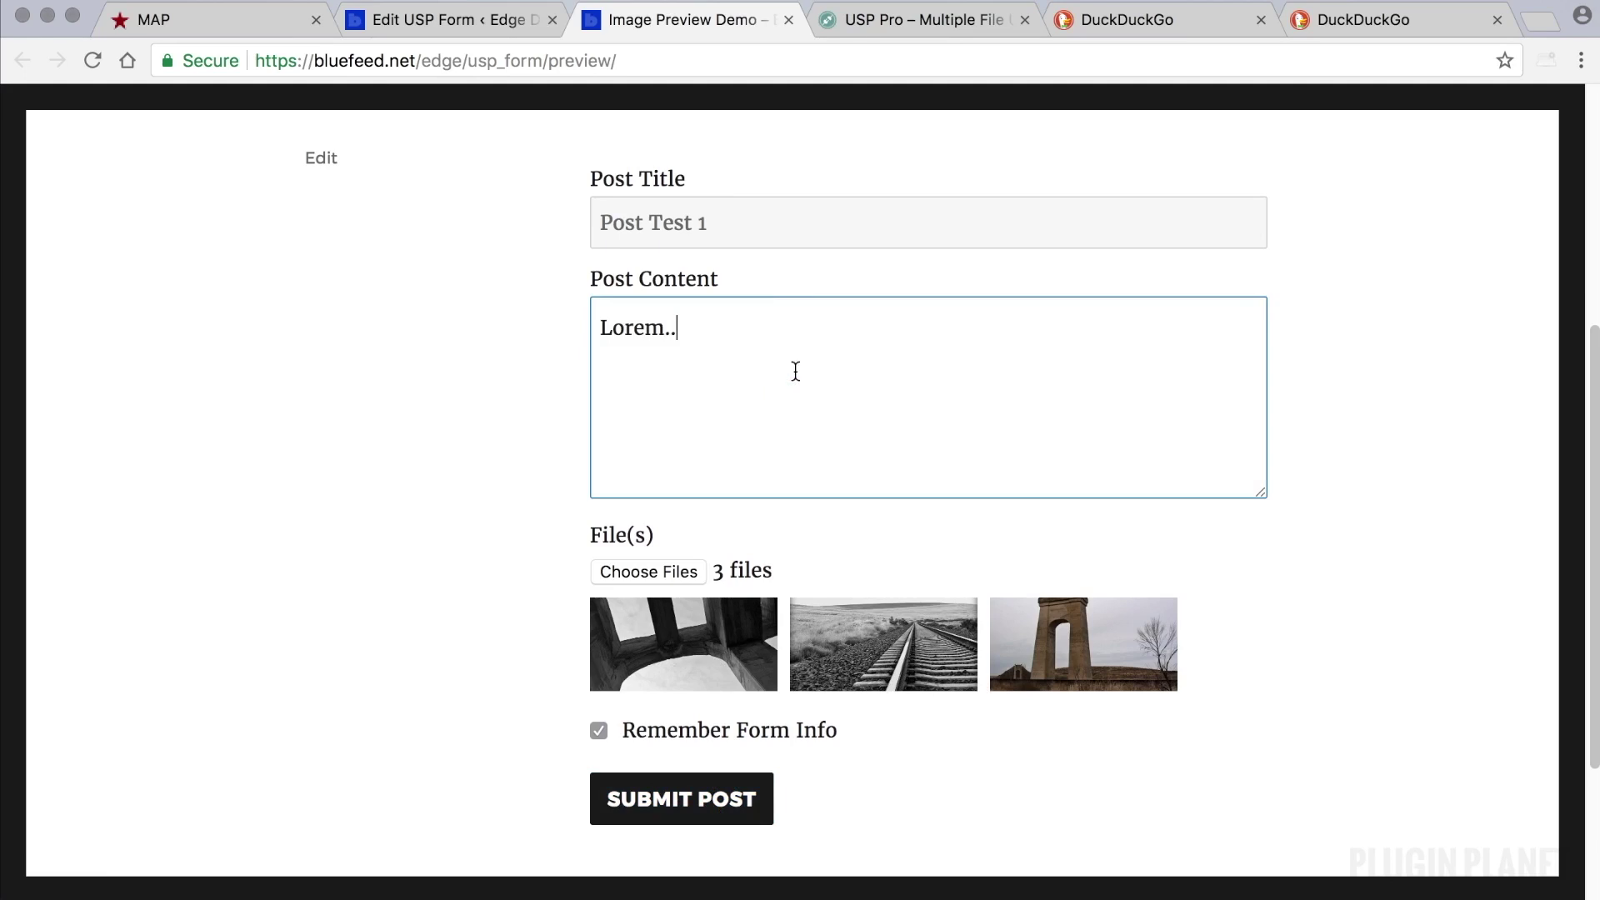
scroll(802, 369, "down", 3)
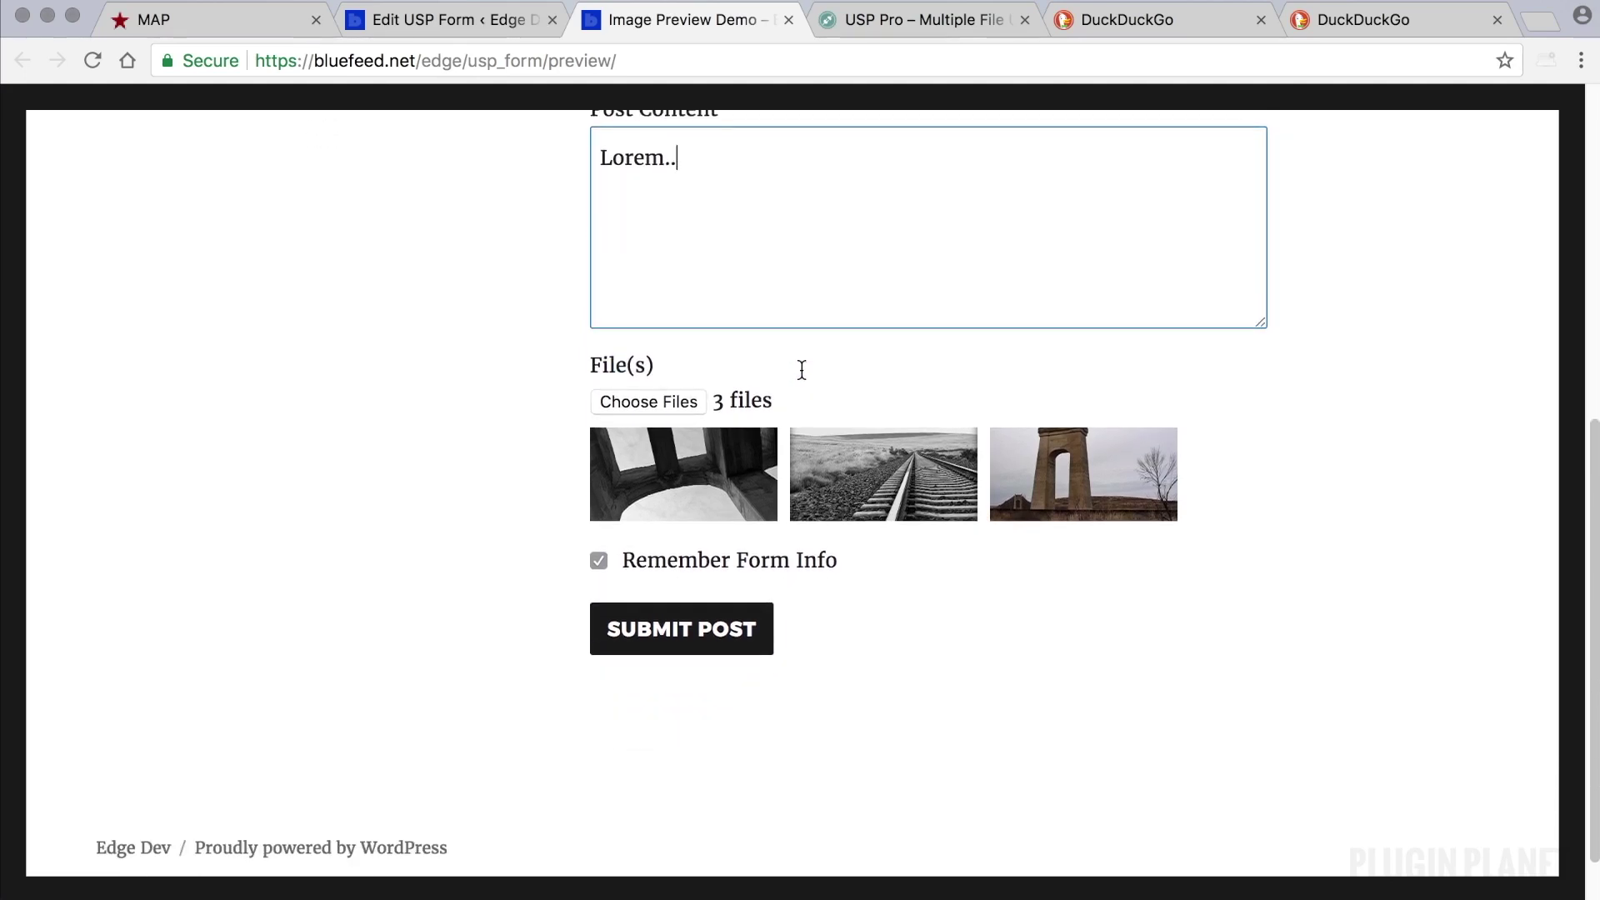
Scroll the Multiple File Upload Fields guide to its Types of Files Fields section.
left_click(950, 18)
scroll(967, 593, "down", 6)
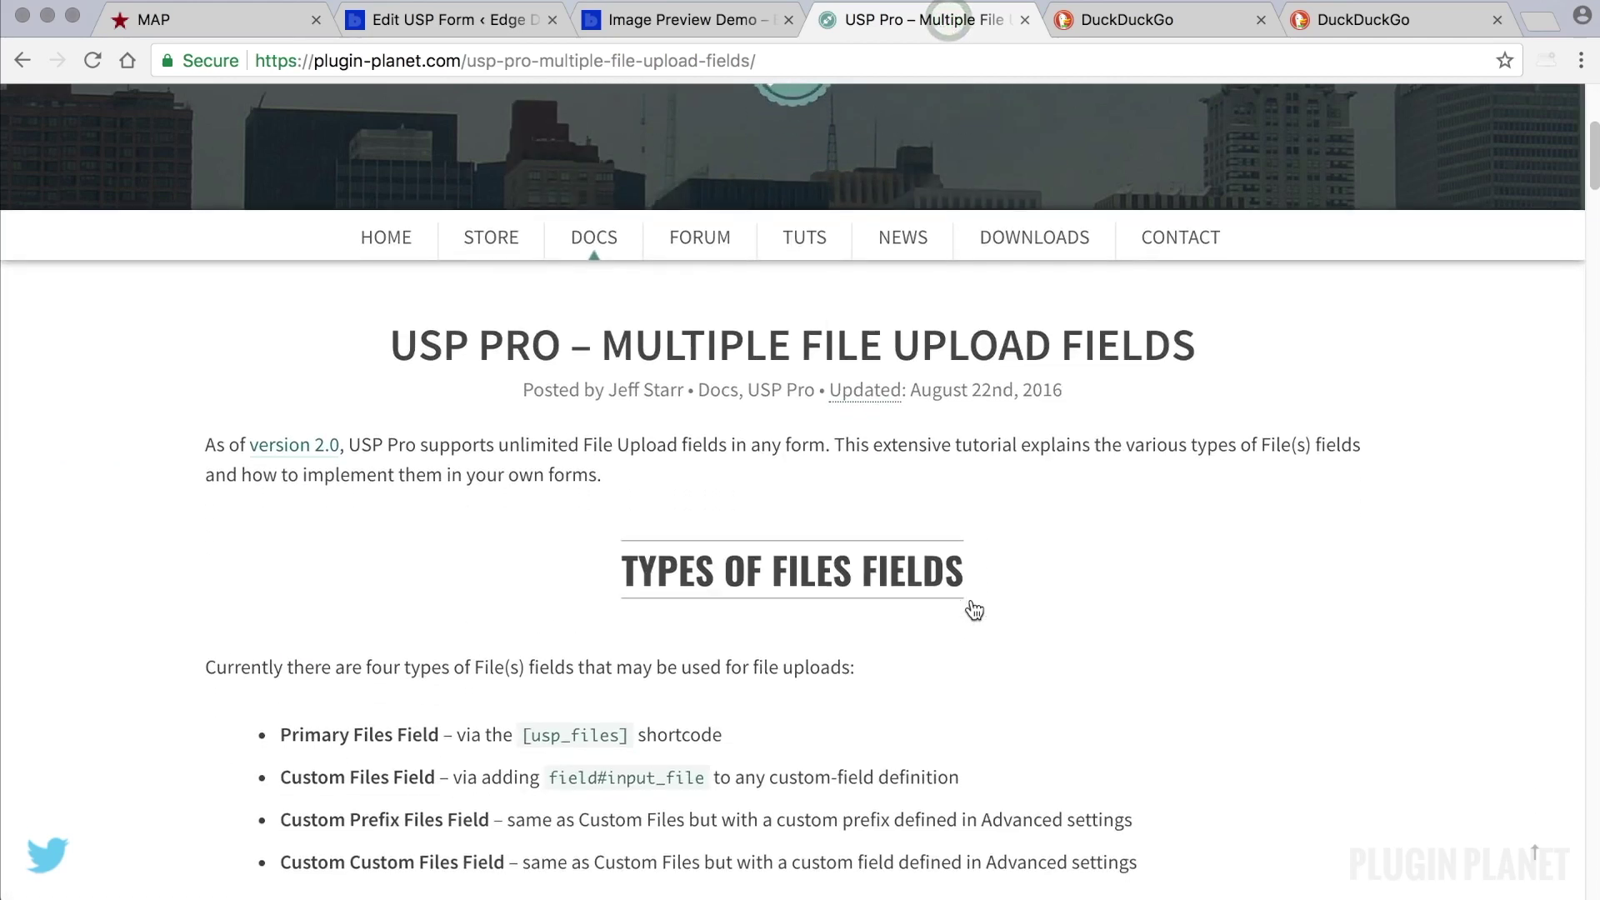
left_click(807, 61)
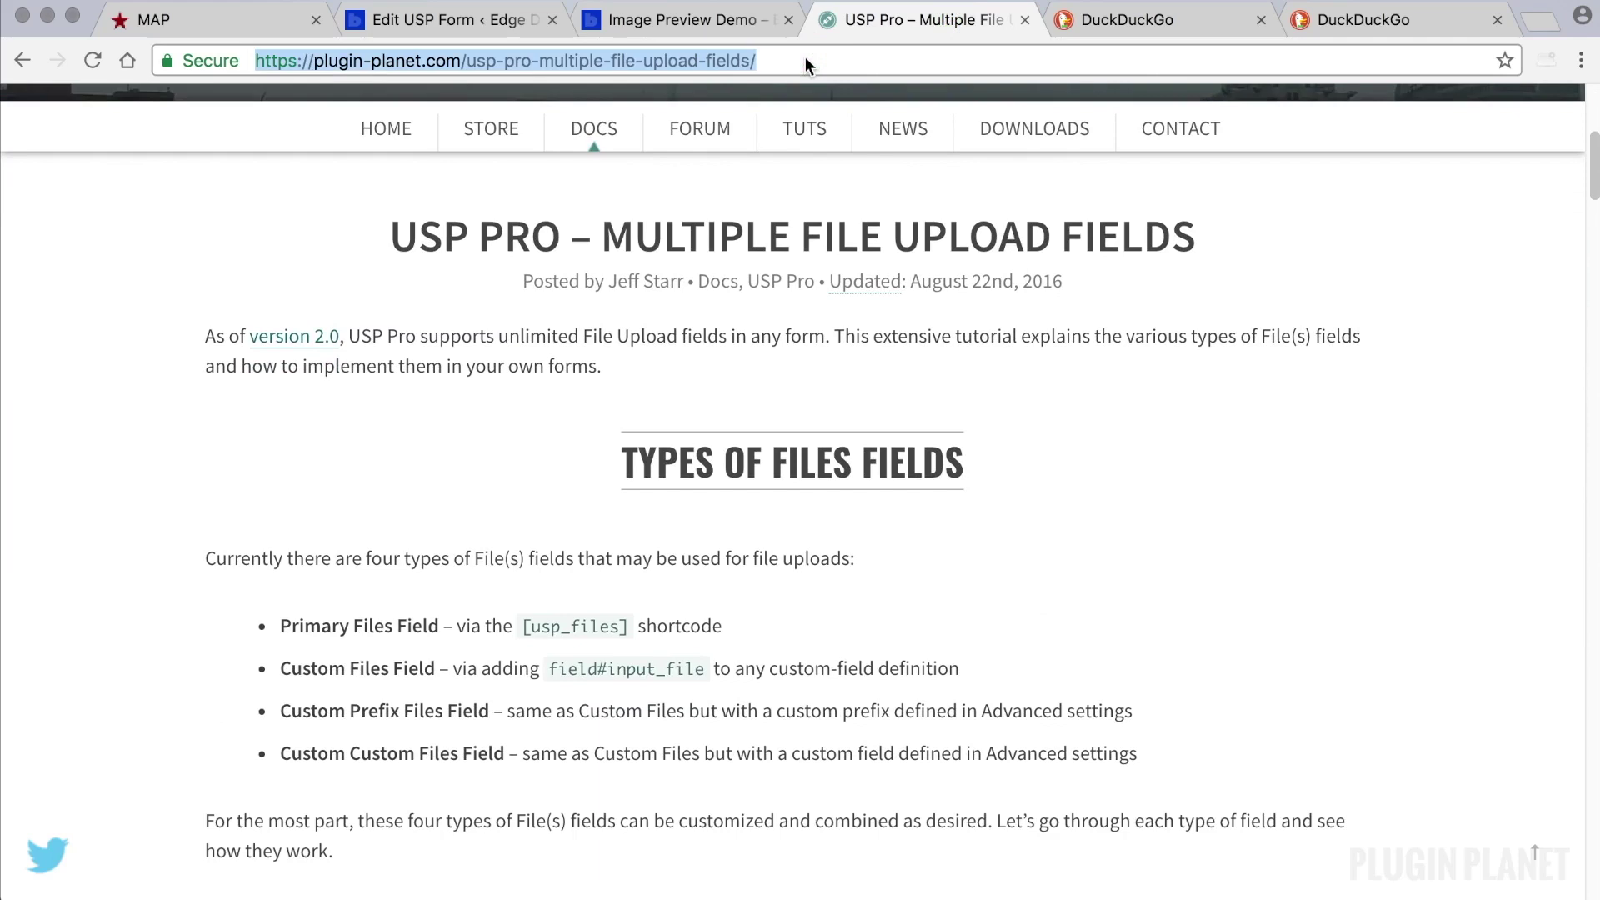
scroll(338, 525, "down", 2)
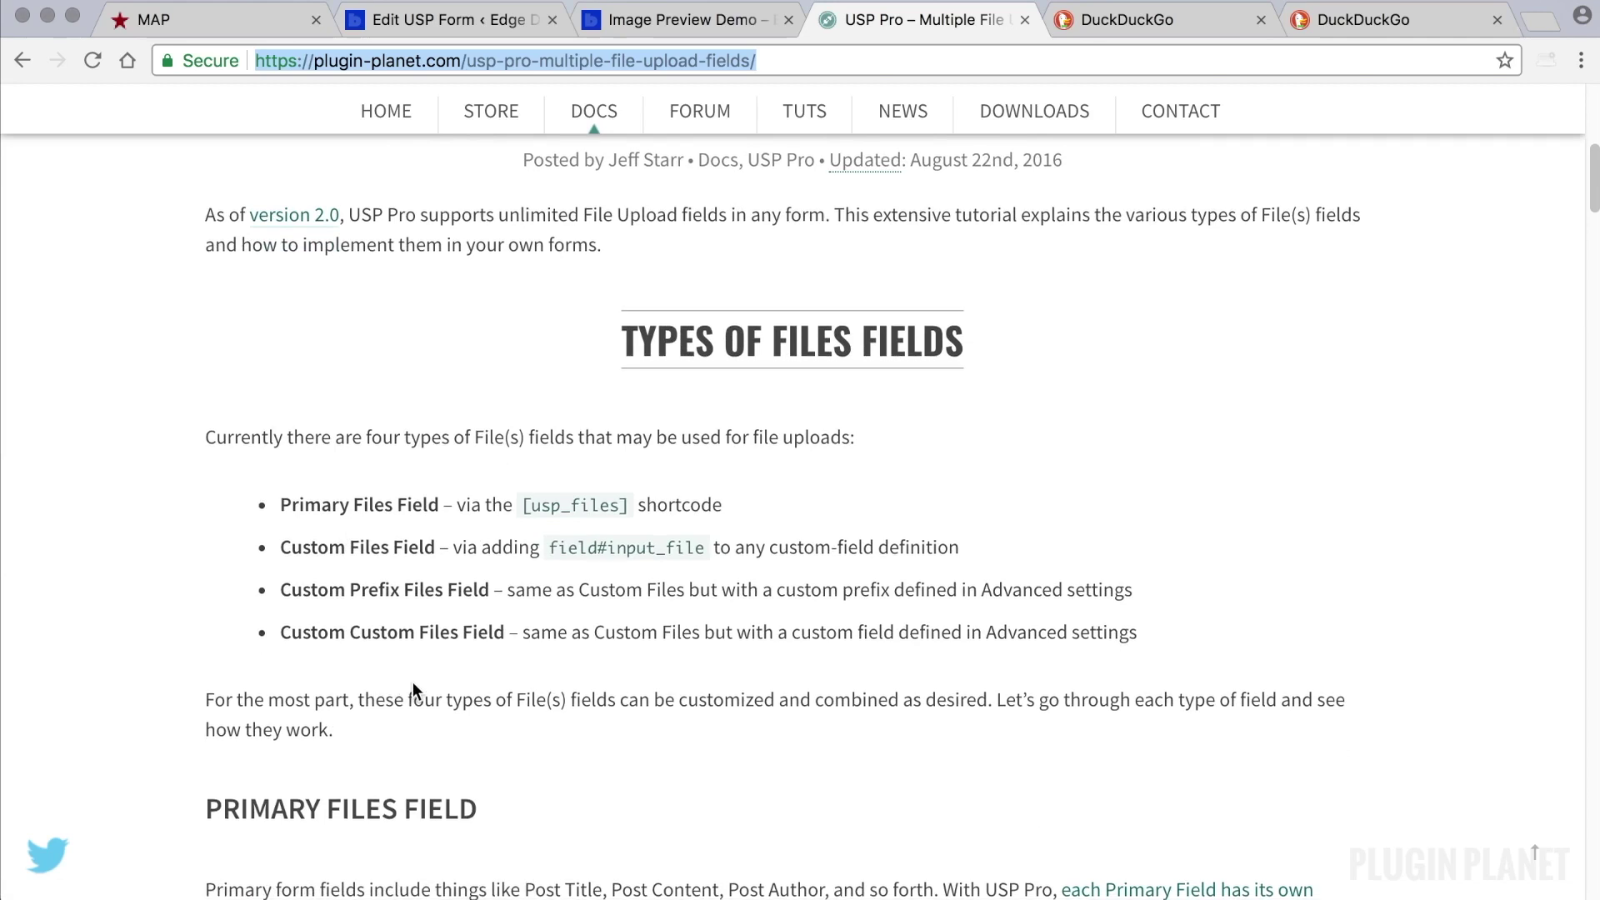
scroll(413, 682, "down", 5)
scroll(414, 684, "down", 3)
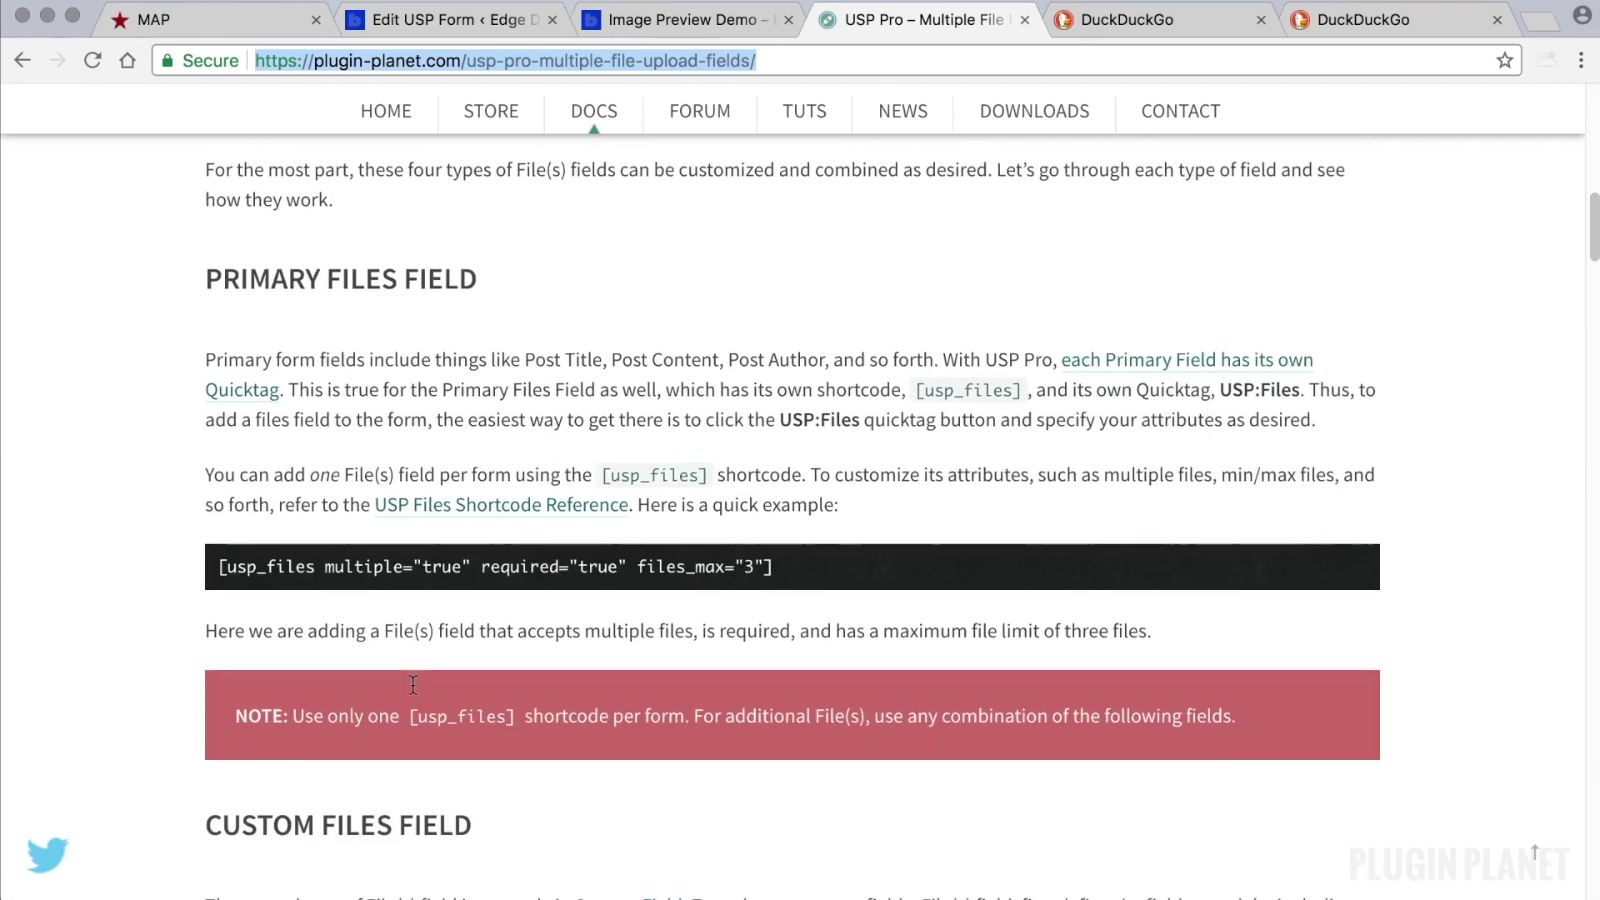
scroll(414, 684, "up", 6)
scroll(413, 682, "up", 2)
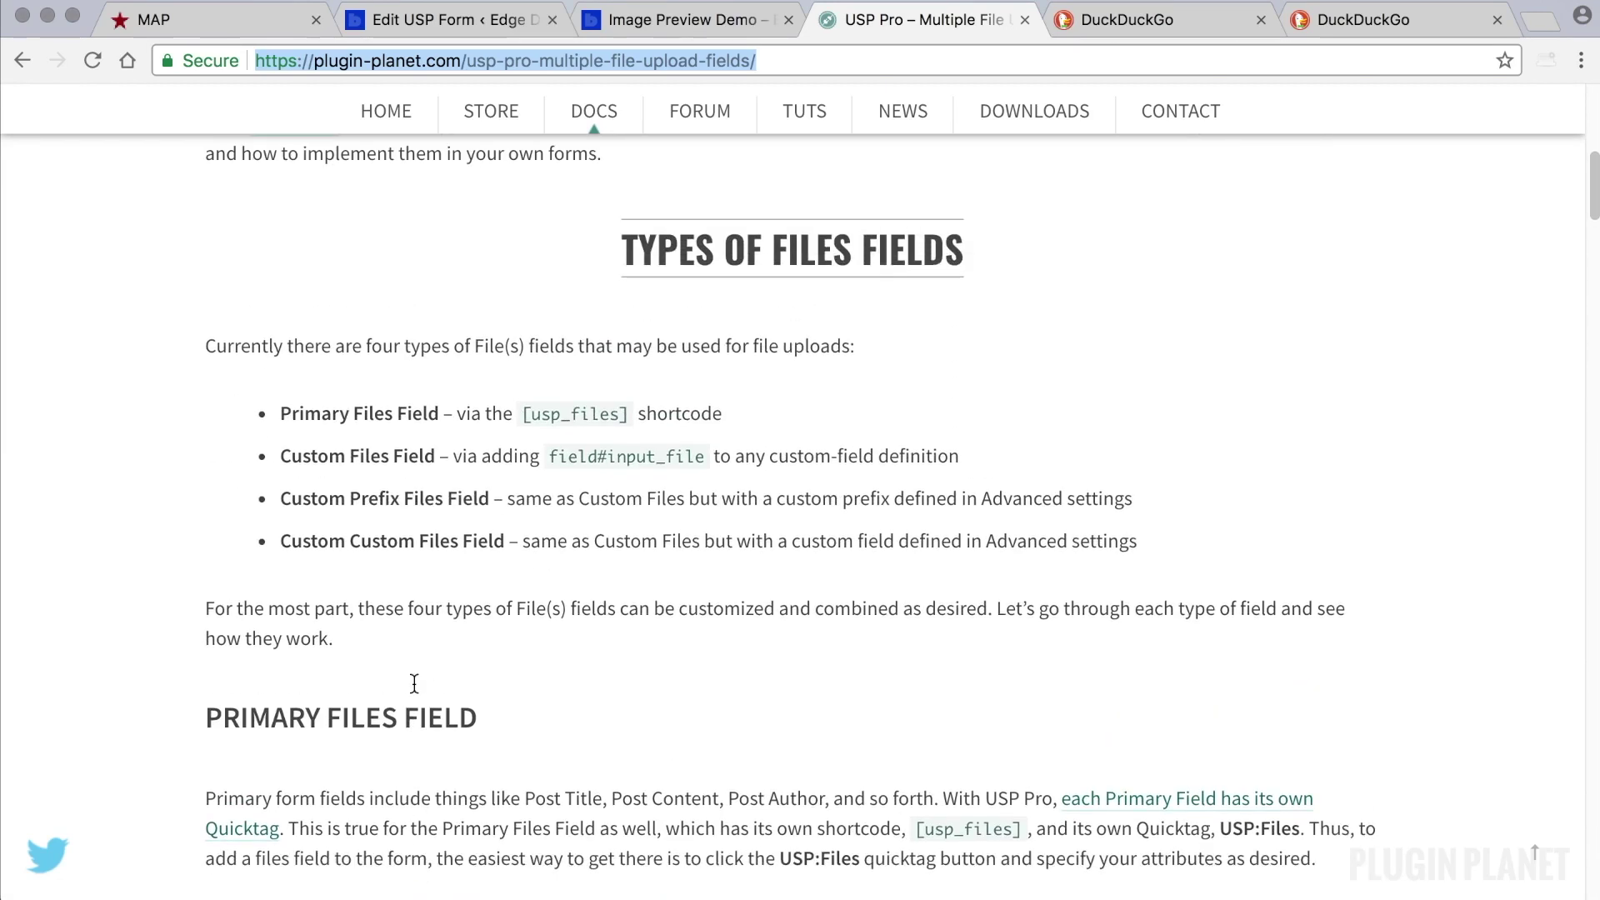
Highlight the Primary Files Field type and its [usp_files] shortcode.
left_click(437, 430)
left_click_drag(436, 430, 281, 431)
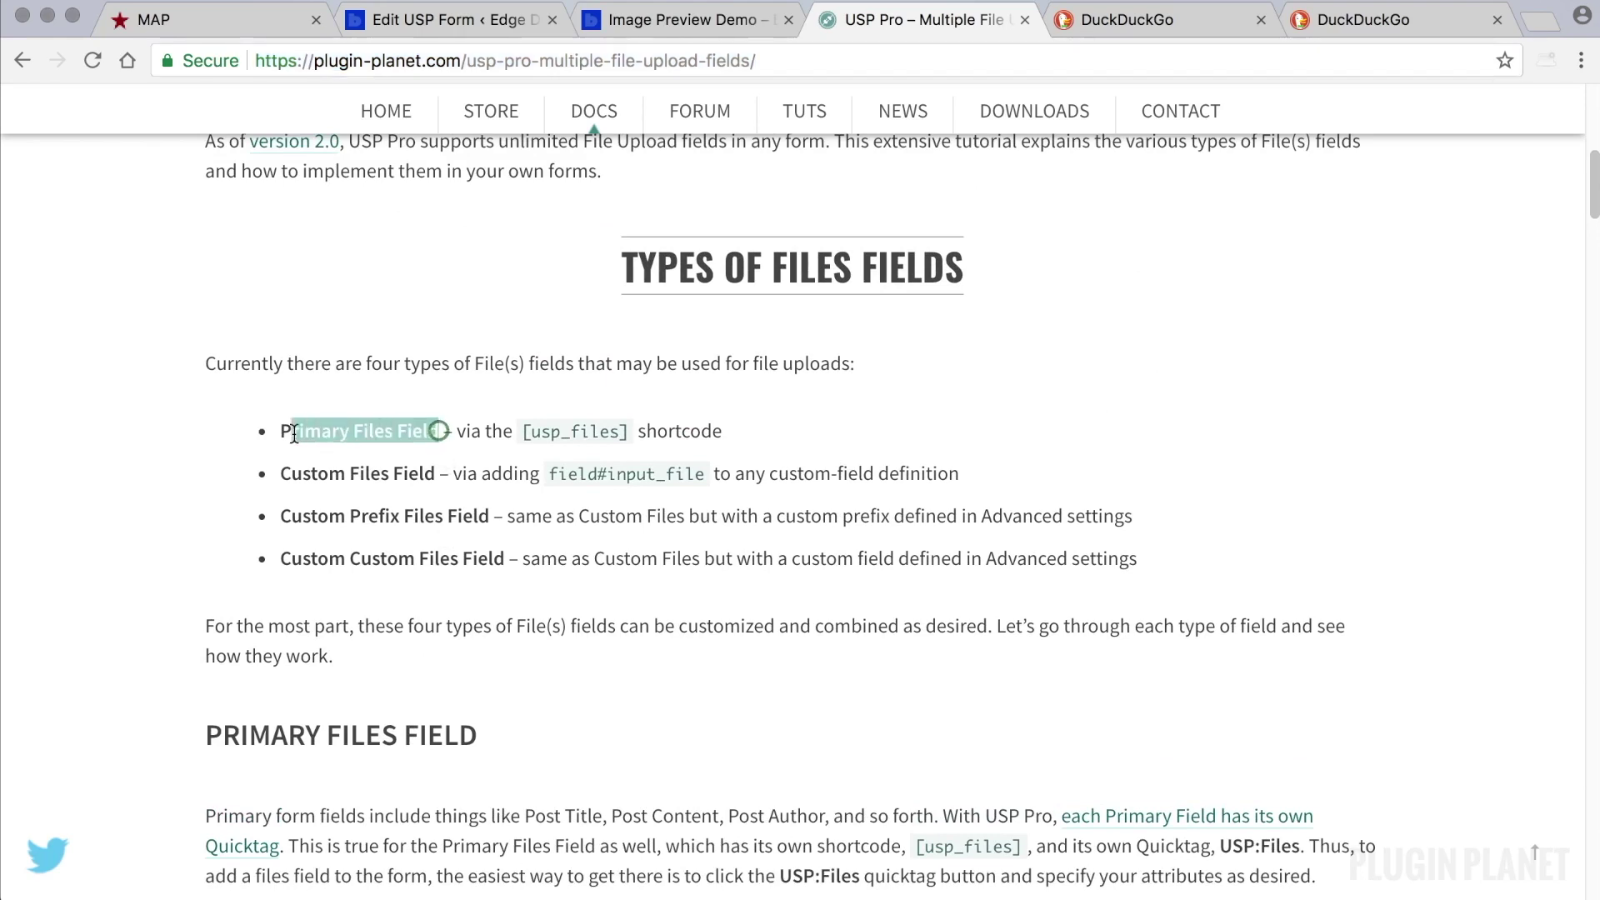
left_click_drag(627, 431, 521, 430)
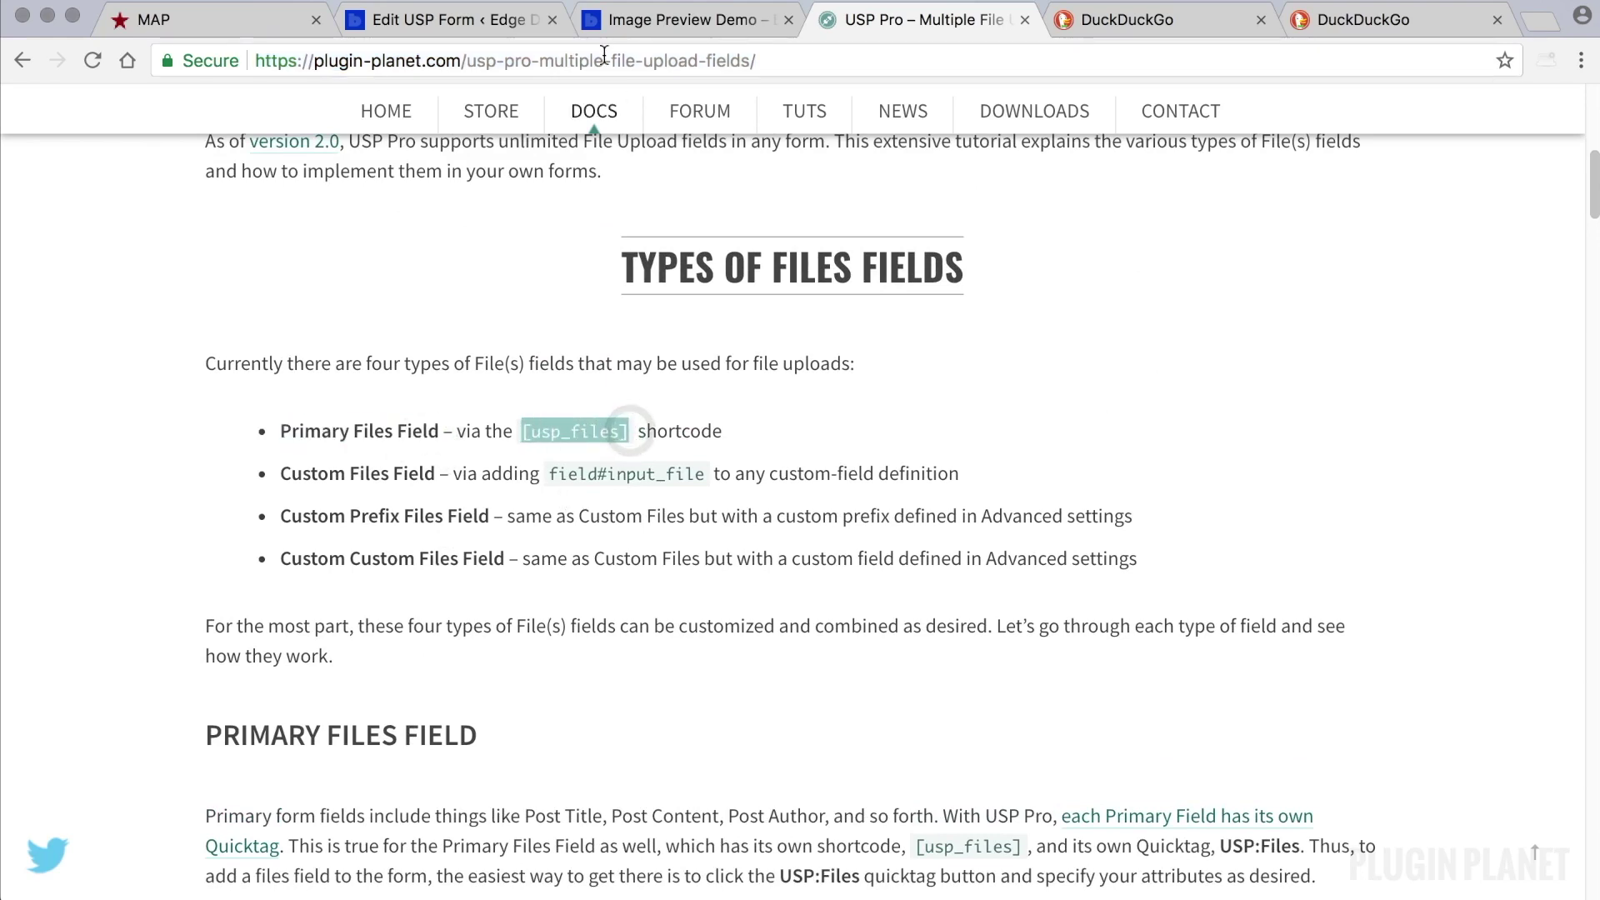
Add type="jpg,png" to the [usp_files] shortcode and a blank line after it.
left_click(464, 23)
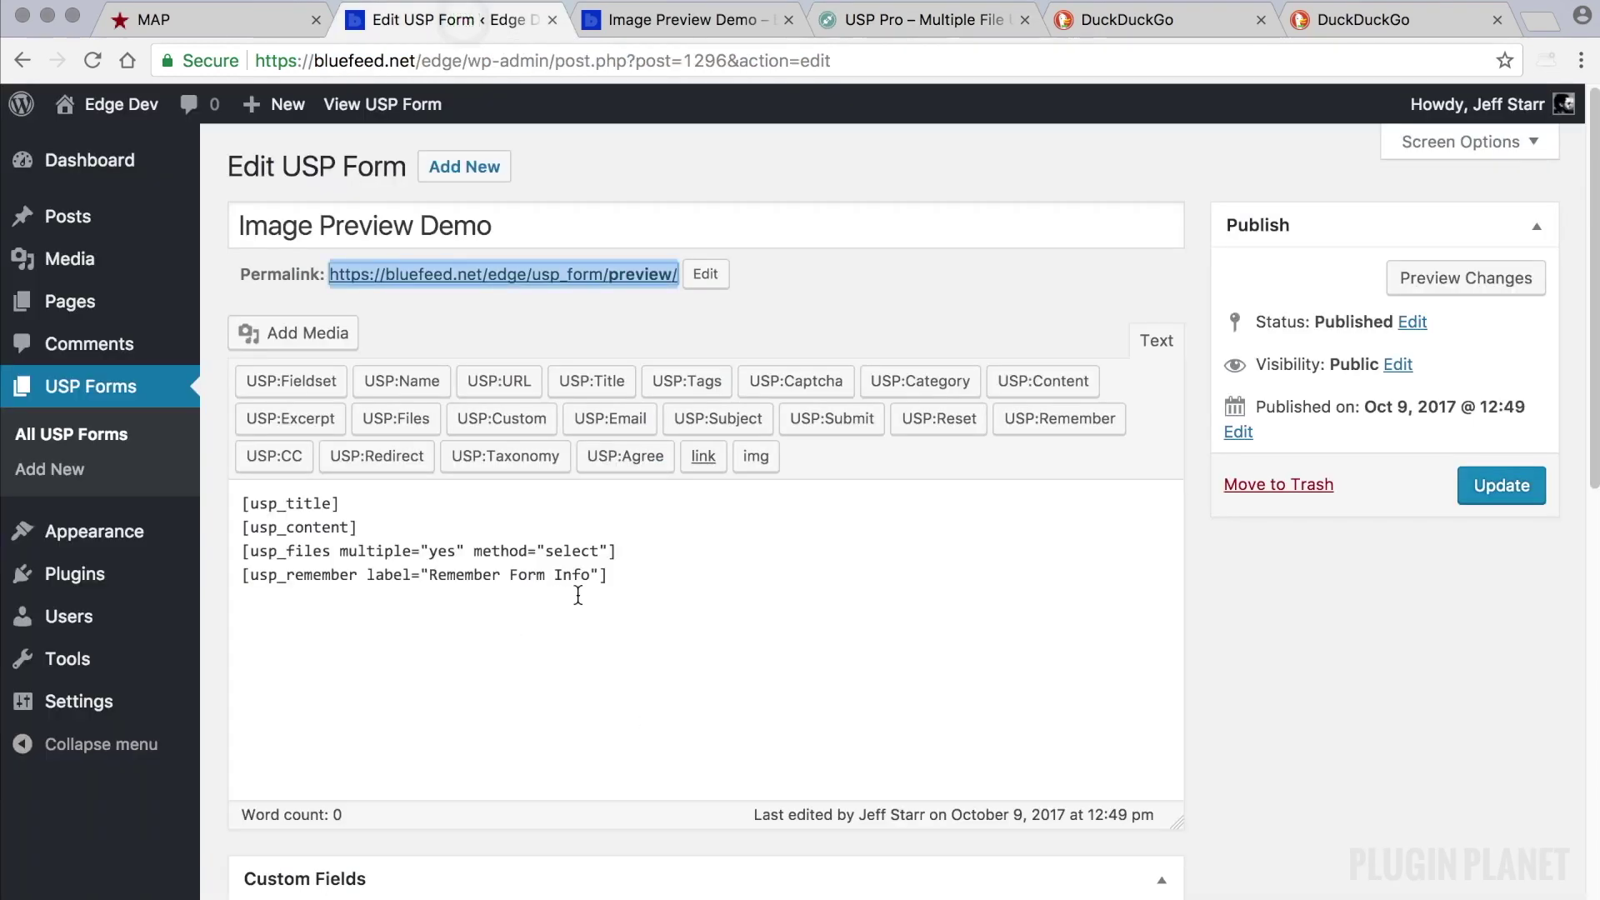
left_click_drag(624, 552, 241, 552)
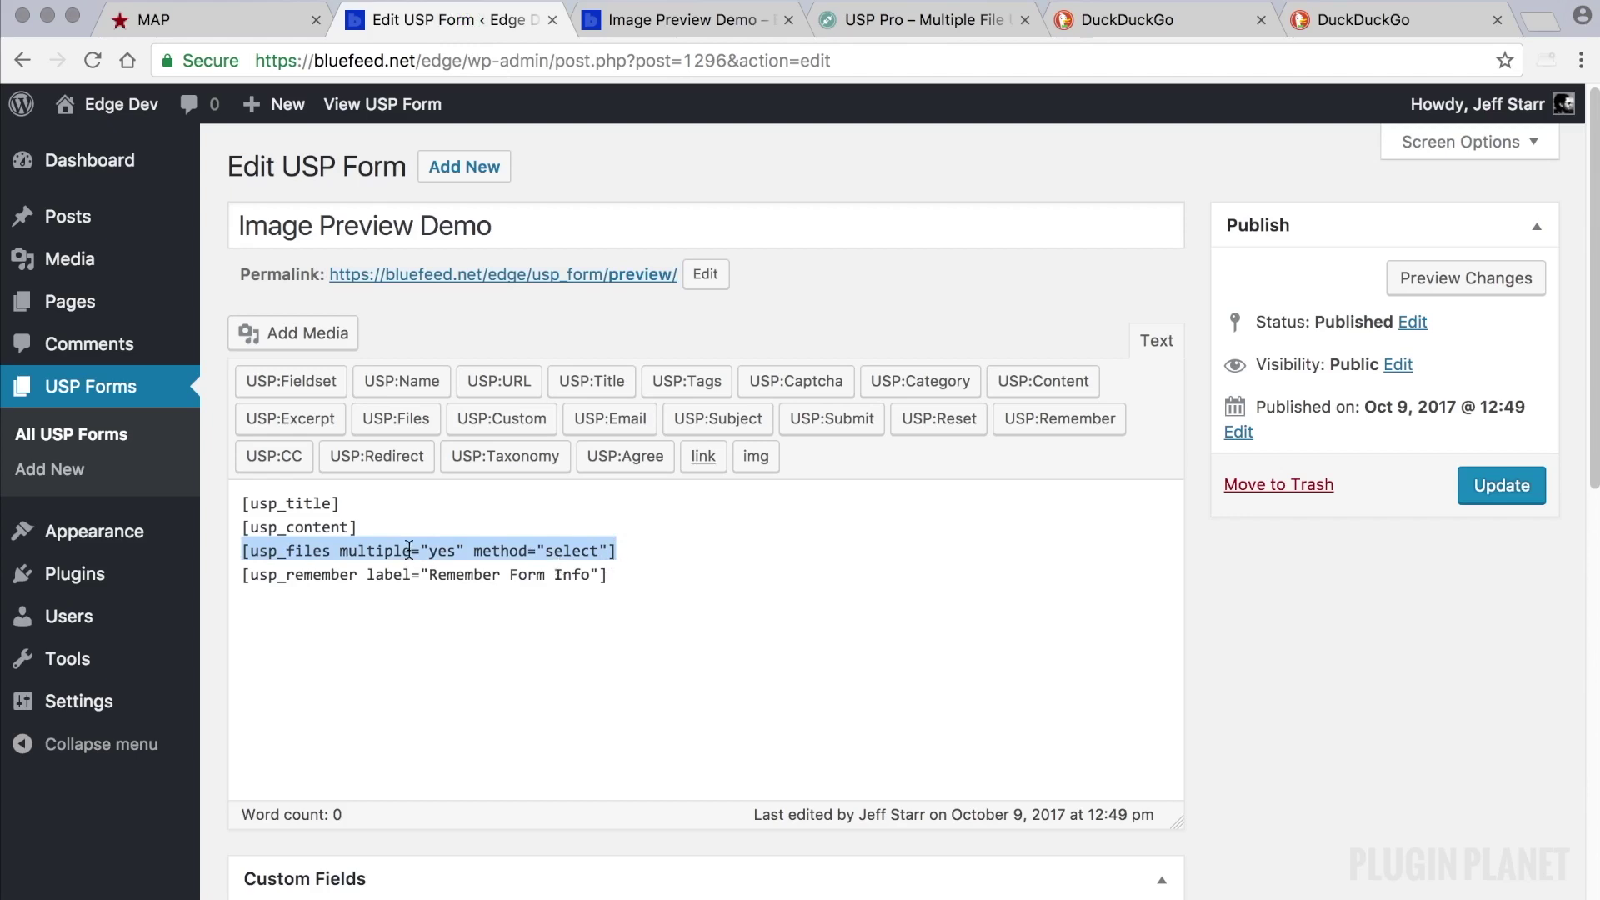
left_click(629, 551)
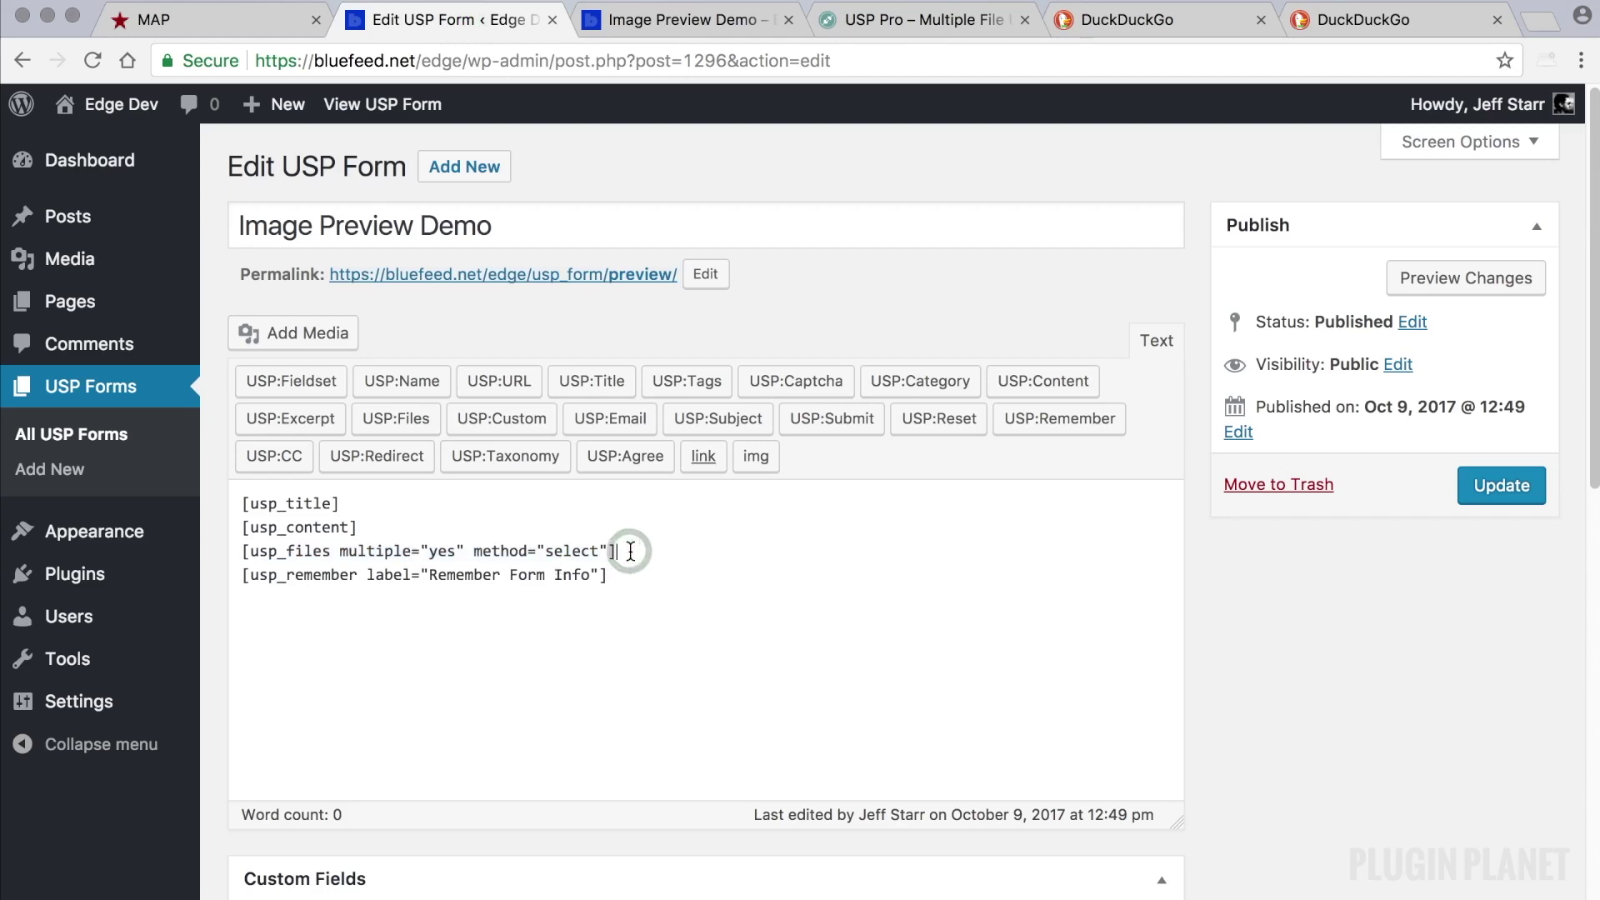
key("Return")
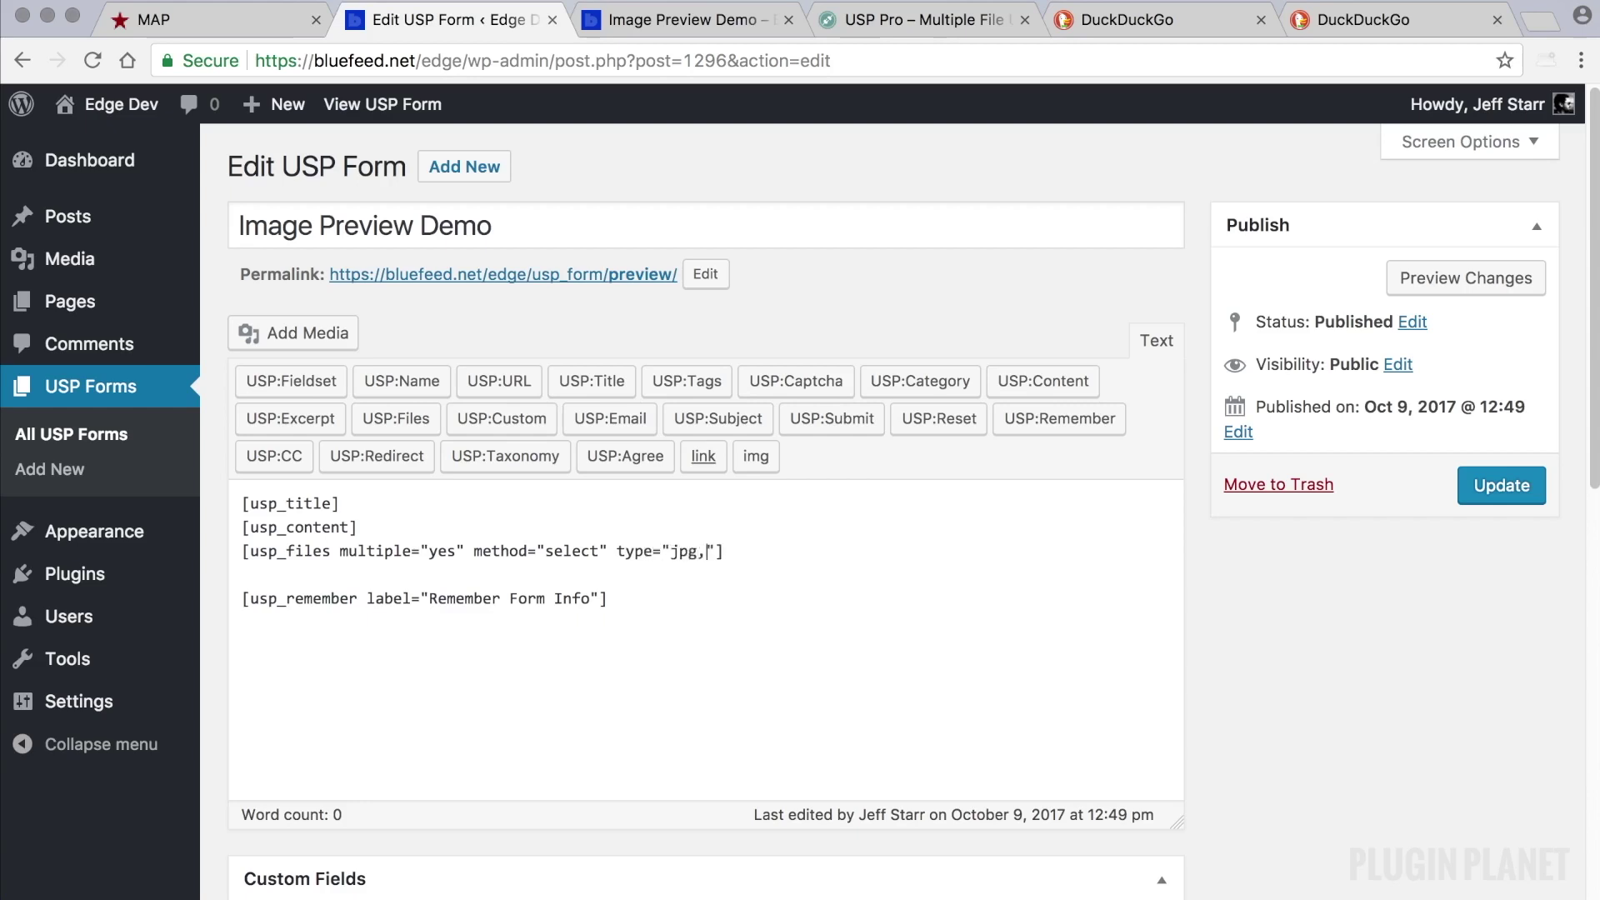
type("png")
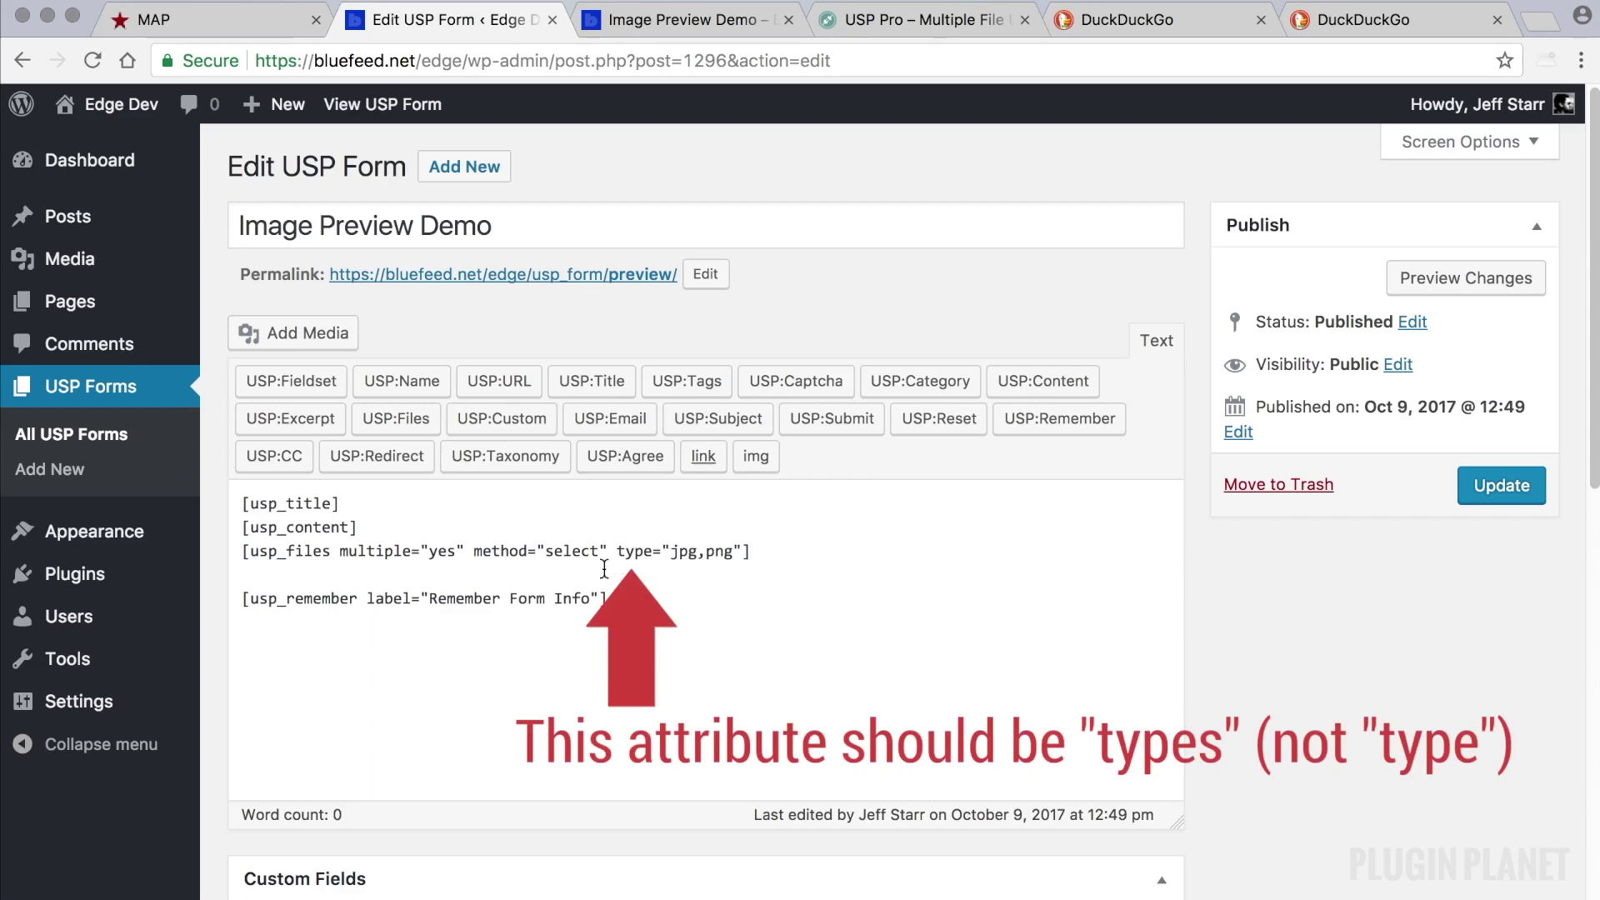
left_click(591, 574)
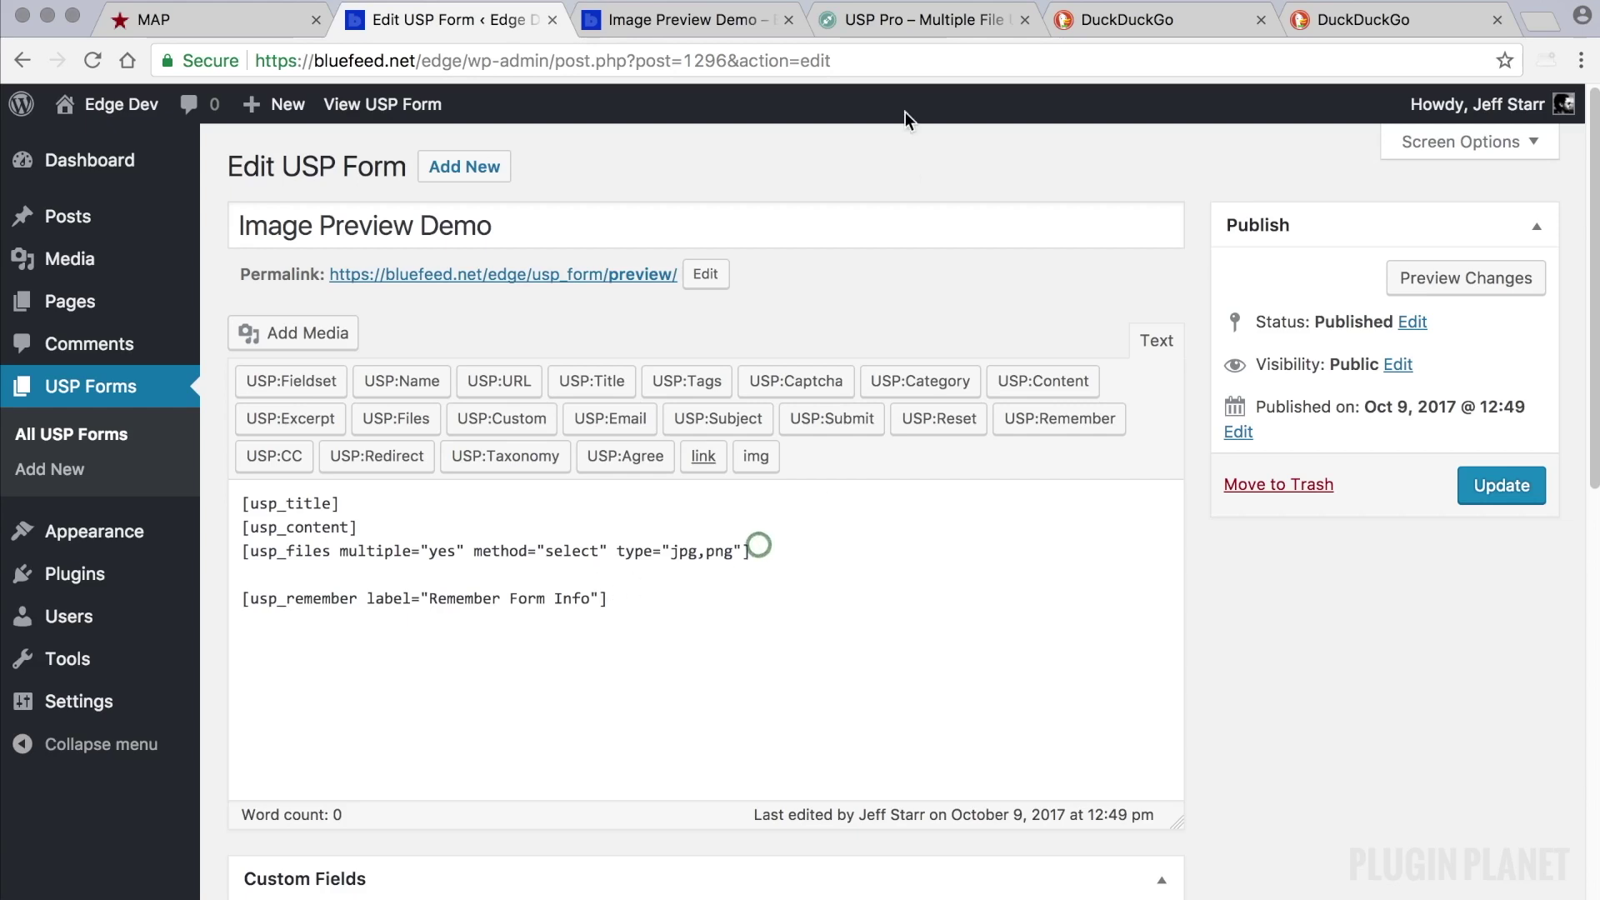
Review the Primary, Custom, Custom Prefix and Custom Custom file field types and the field#input_file snippet.
left_click(937, 17)
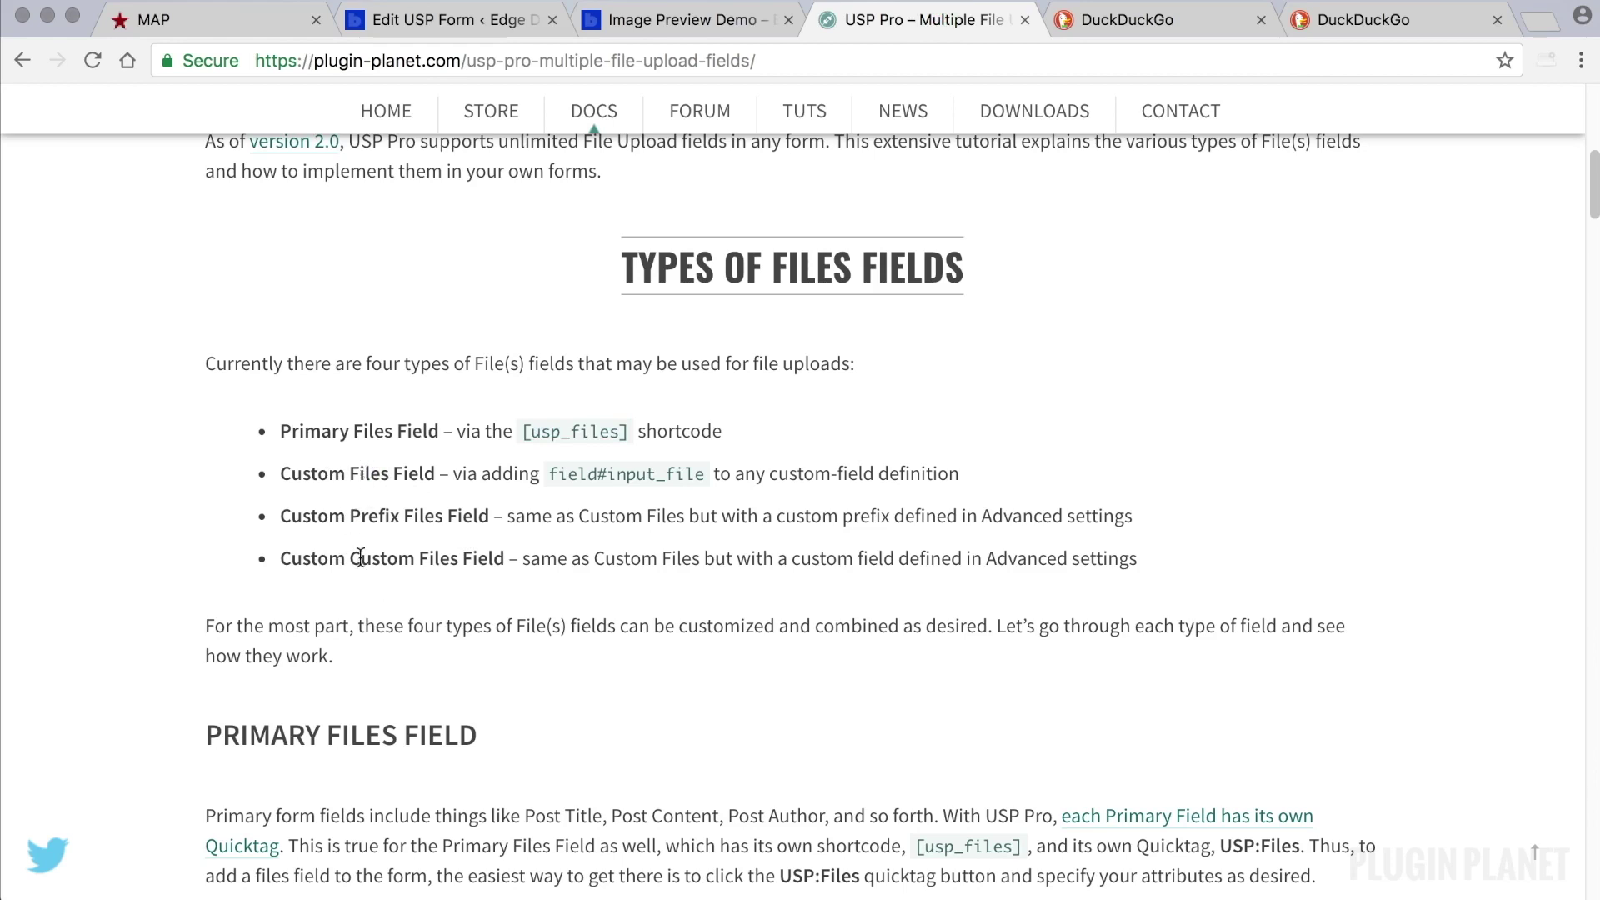
left_click_drag(281, 517, 489, 518)
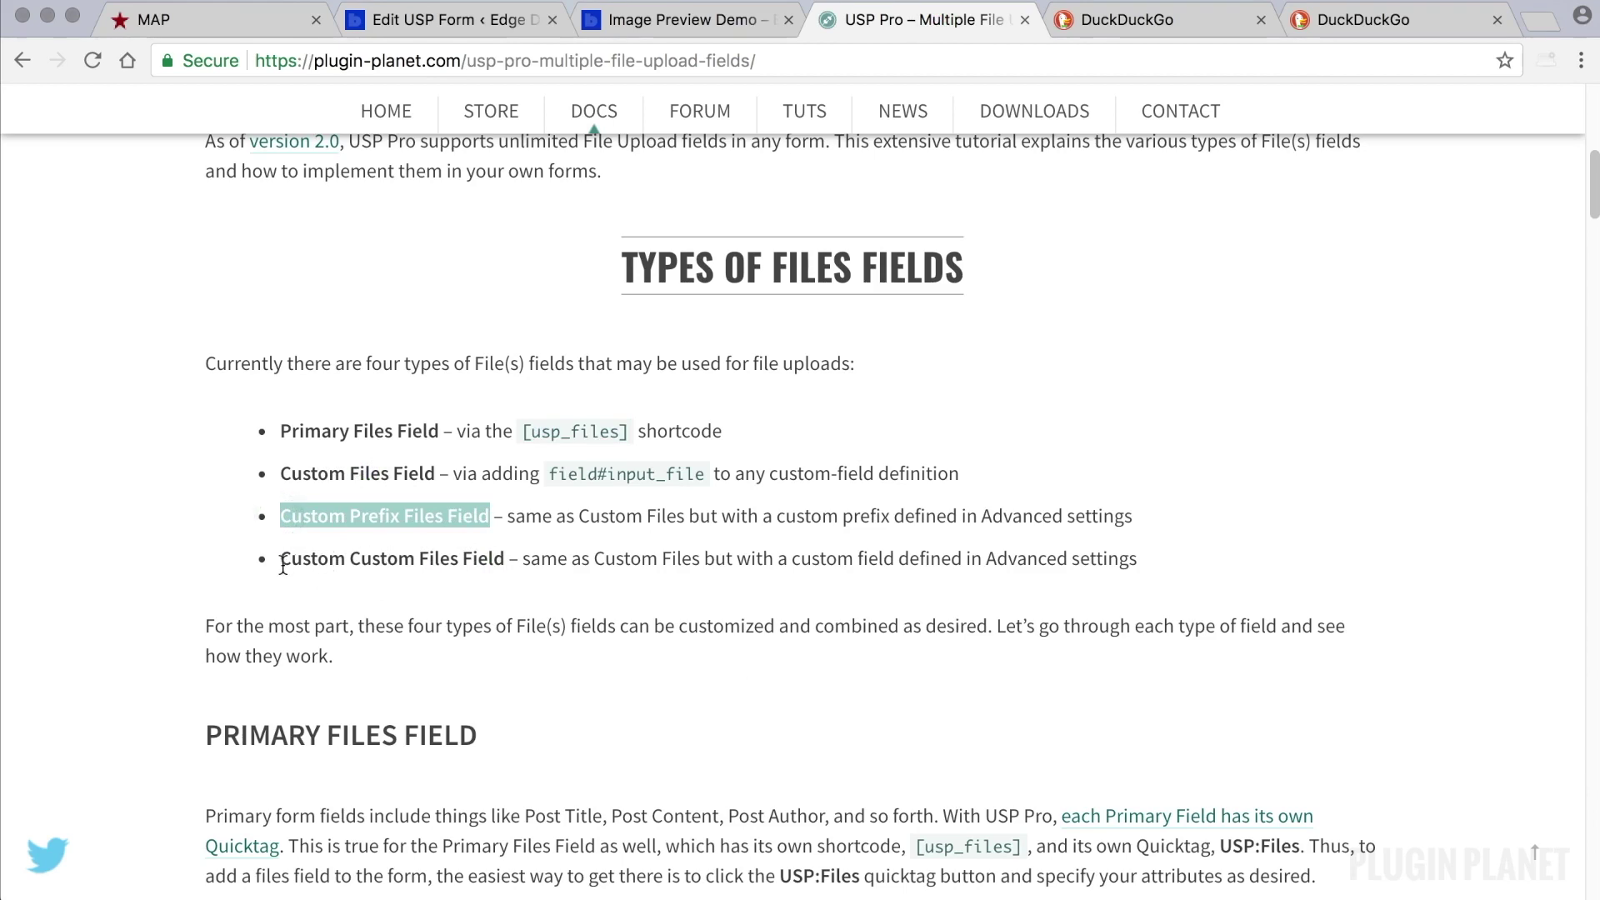
left_click_drag(282, 558, 505, 558)
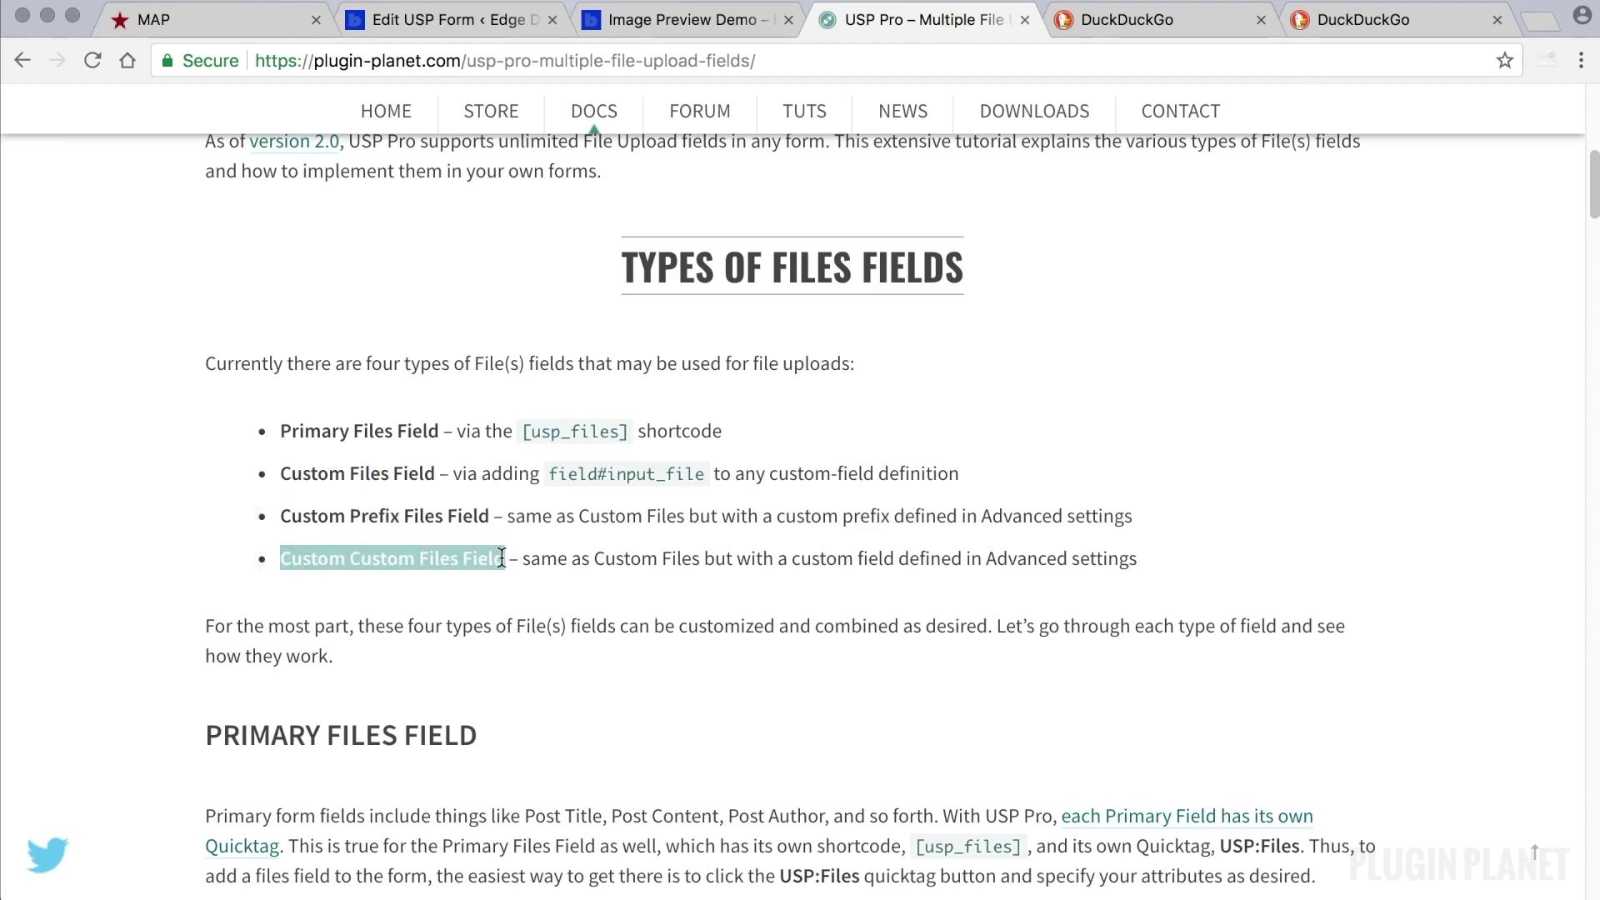
left_click(501, 593)
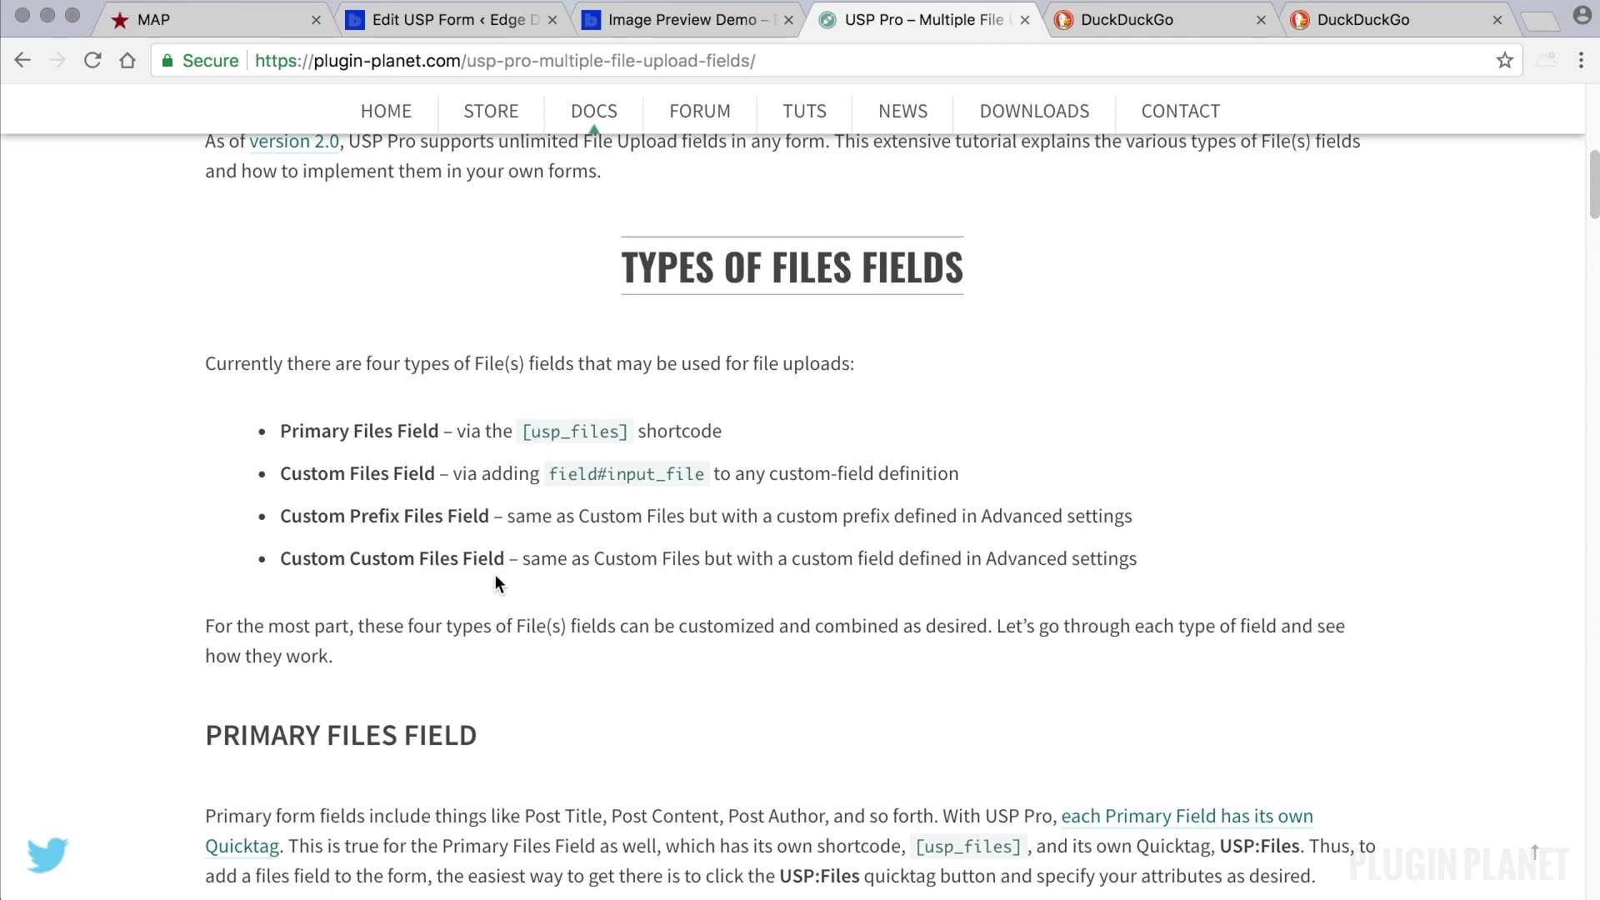
left_click_drag(510, 557, 295, 523)
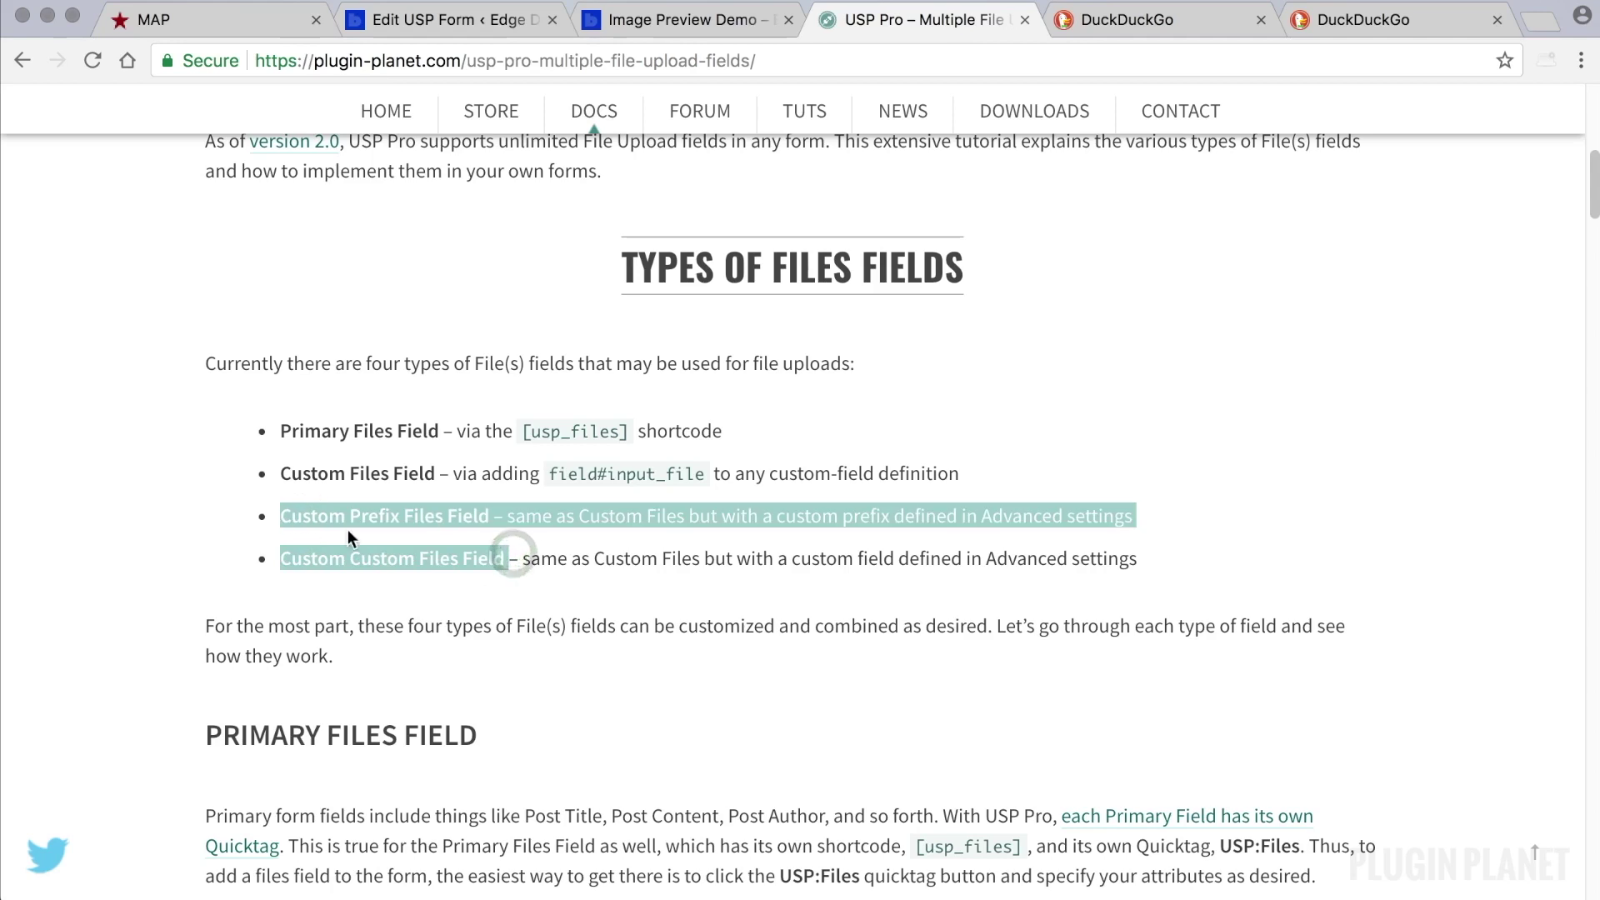
left_click_drag(1165, 557, 265, 515)
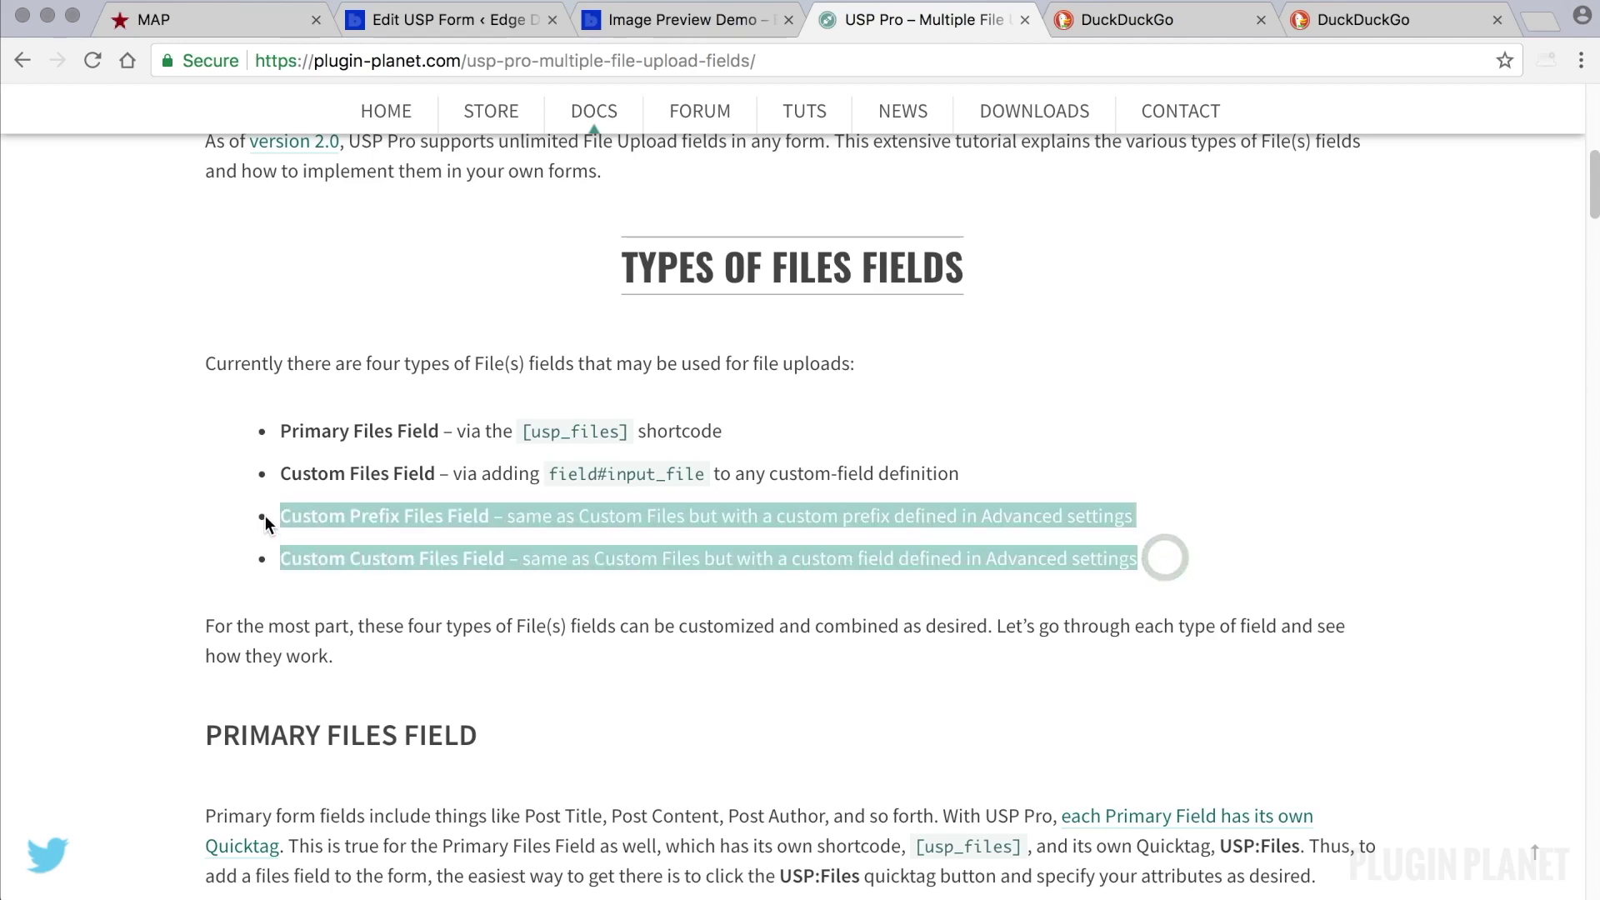
left_click(407, 596)
left_click_drag(440, 433, 280, 432)
left_click_drag(435, 473, 303, 475)
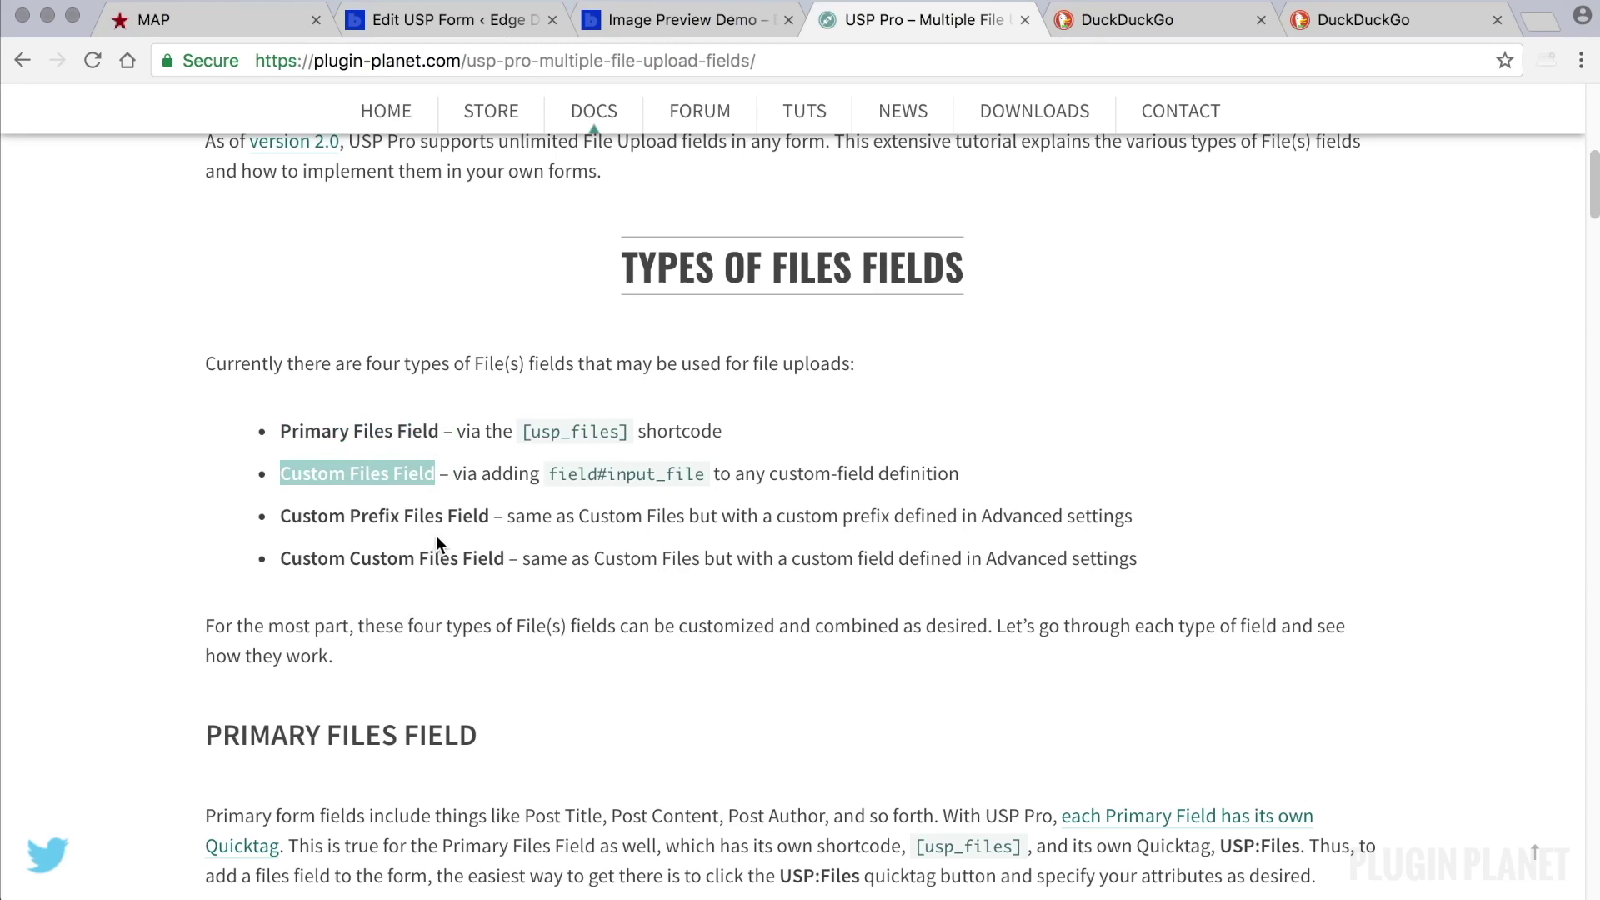
left_click(721, 512)
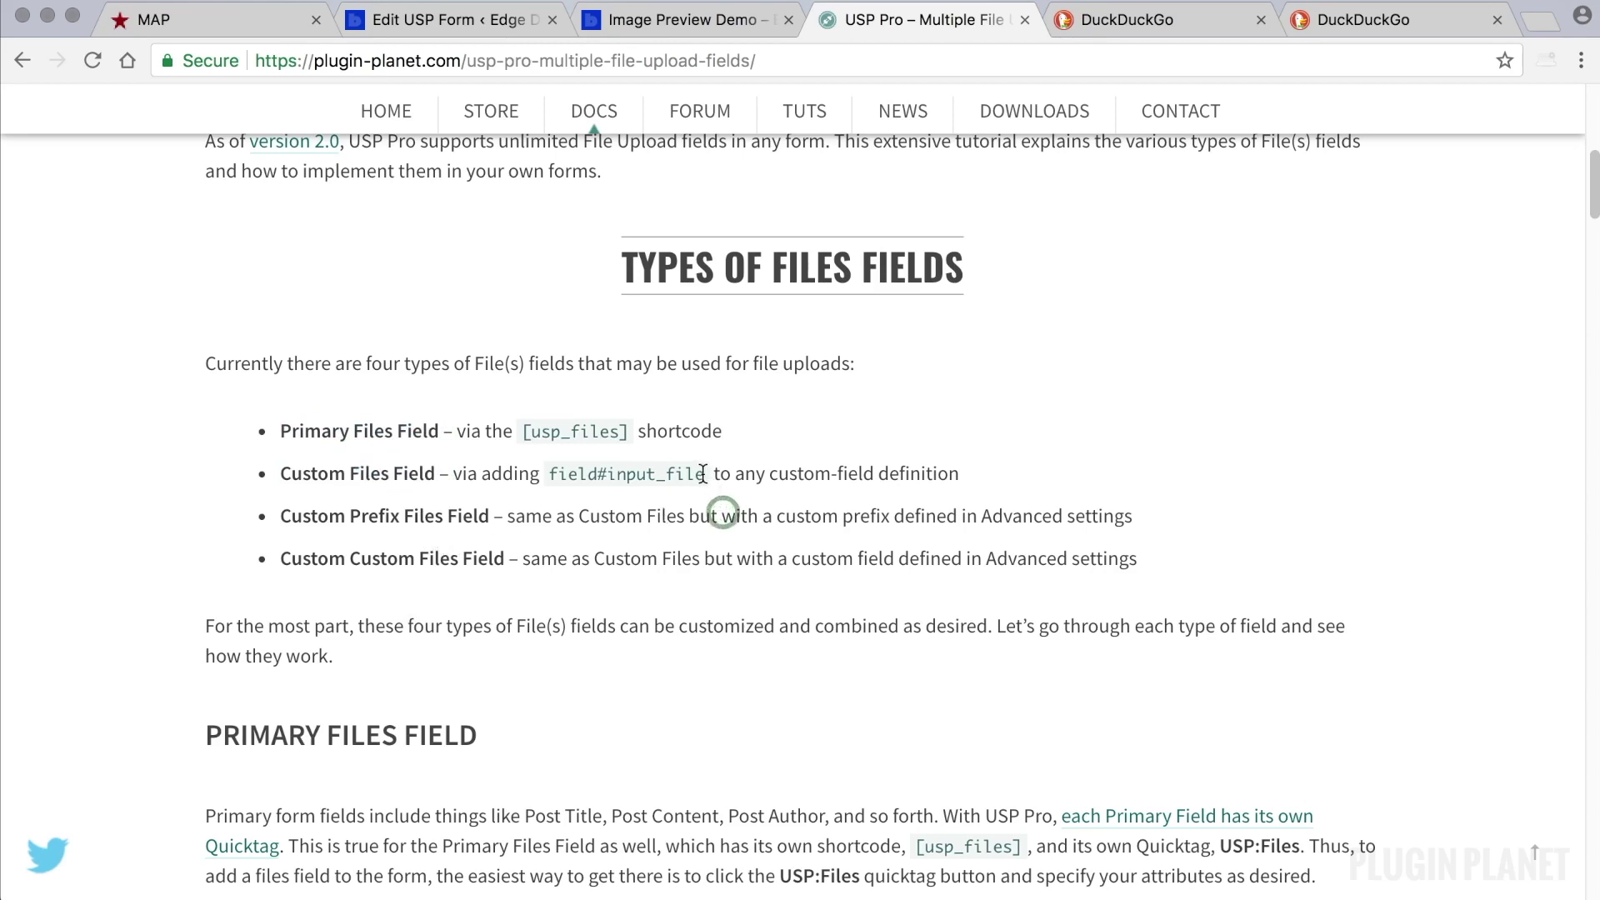
left_click_drag(703, 473, 547, 473)
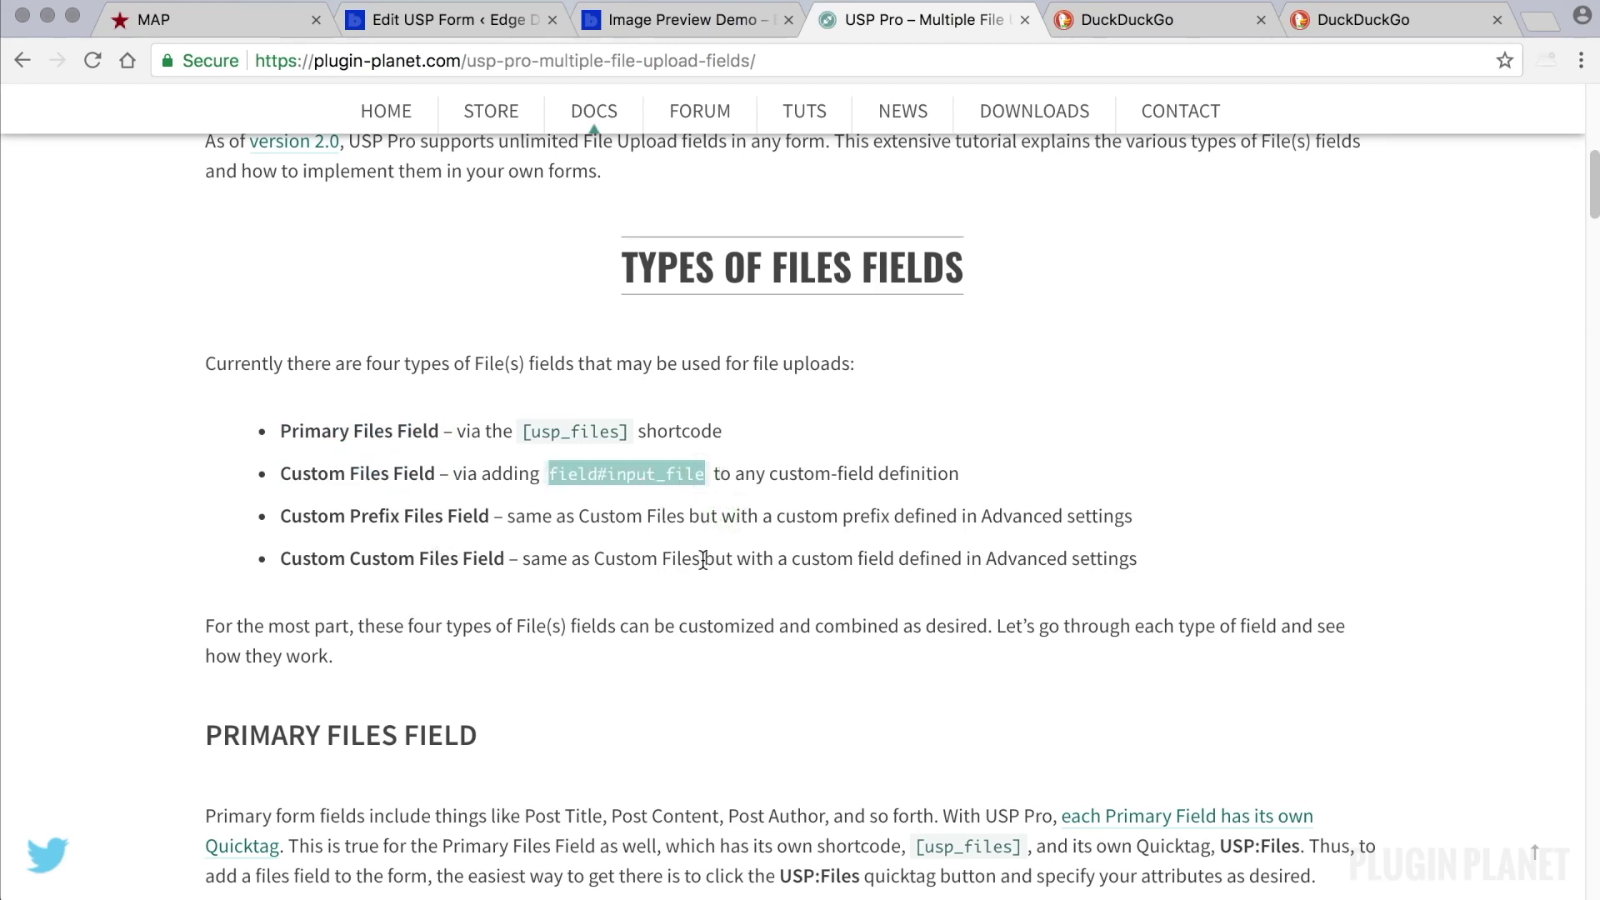
Append |field#input_file to custom field 1's value and update the field.
left_click(478, 18)
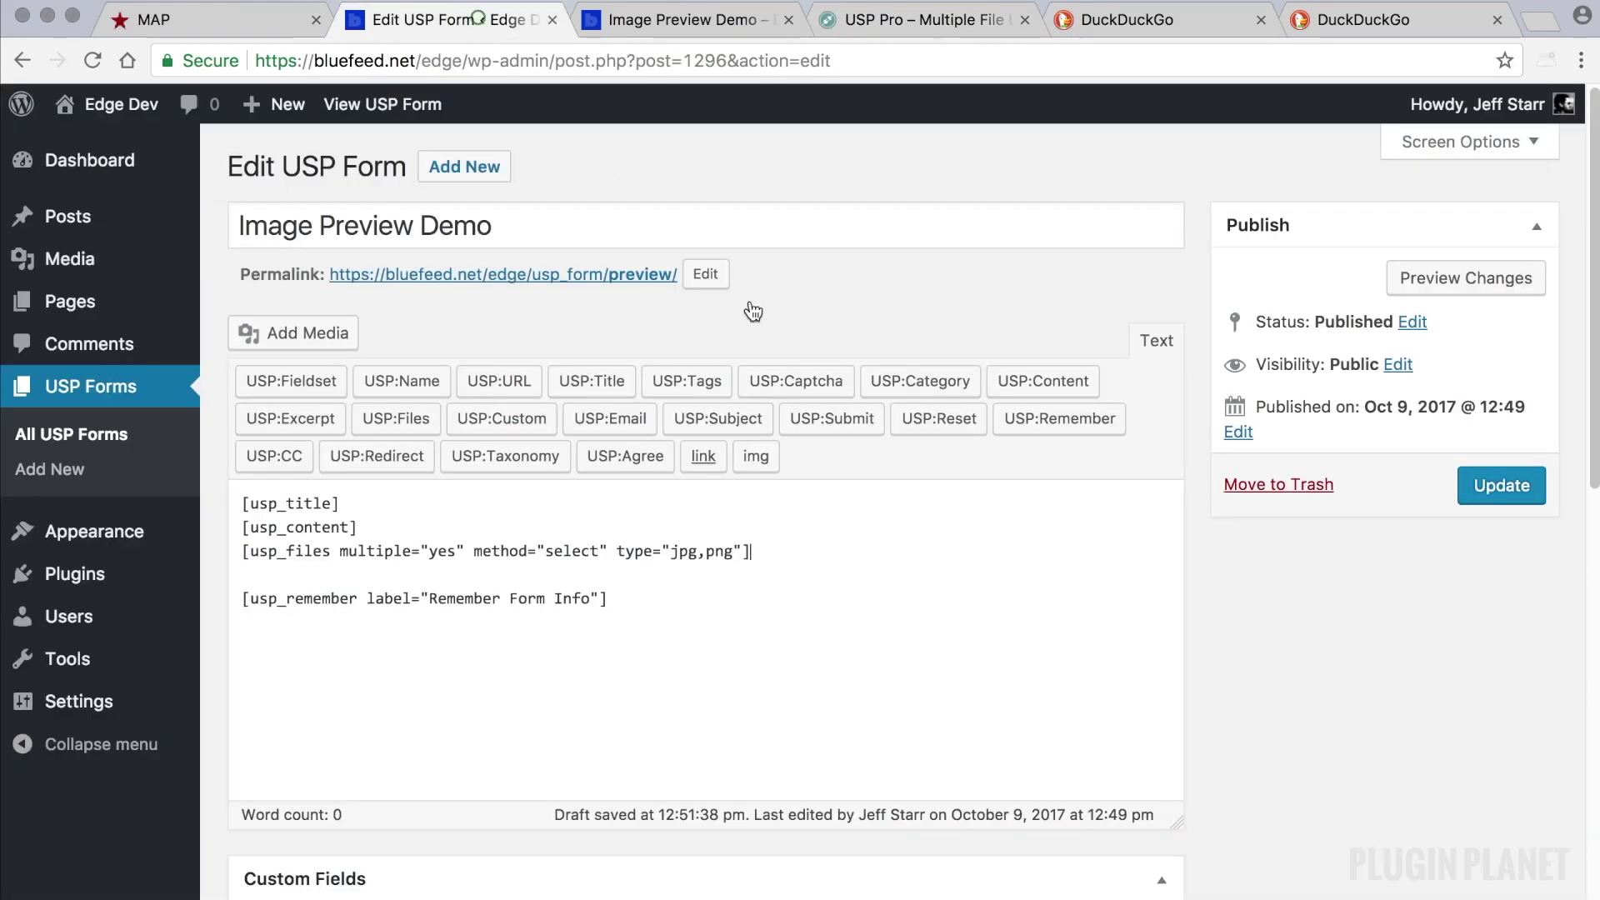
scroll(1364, 700, "down", 5)
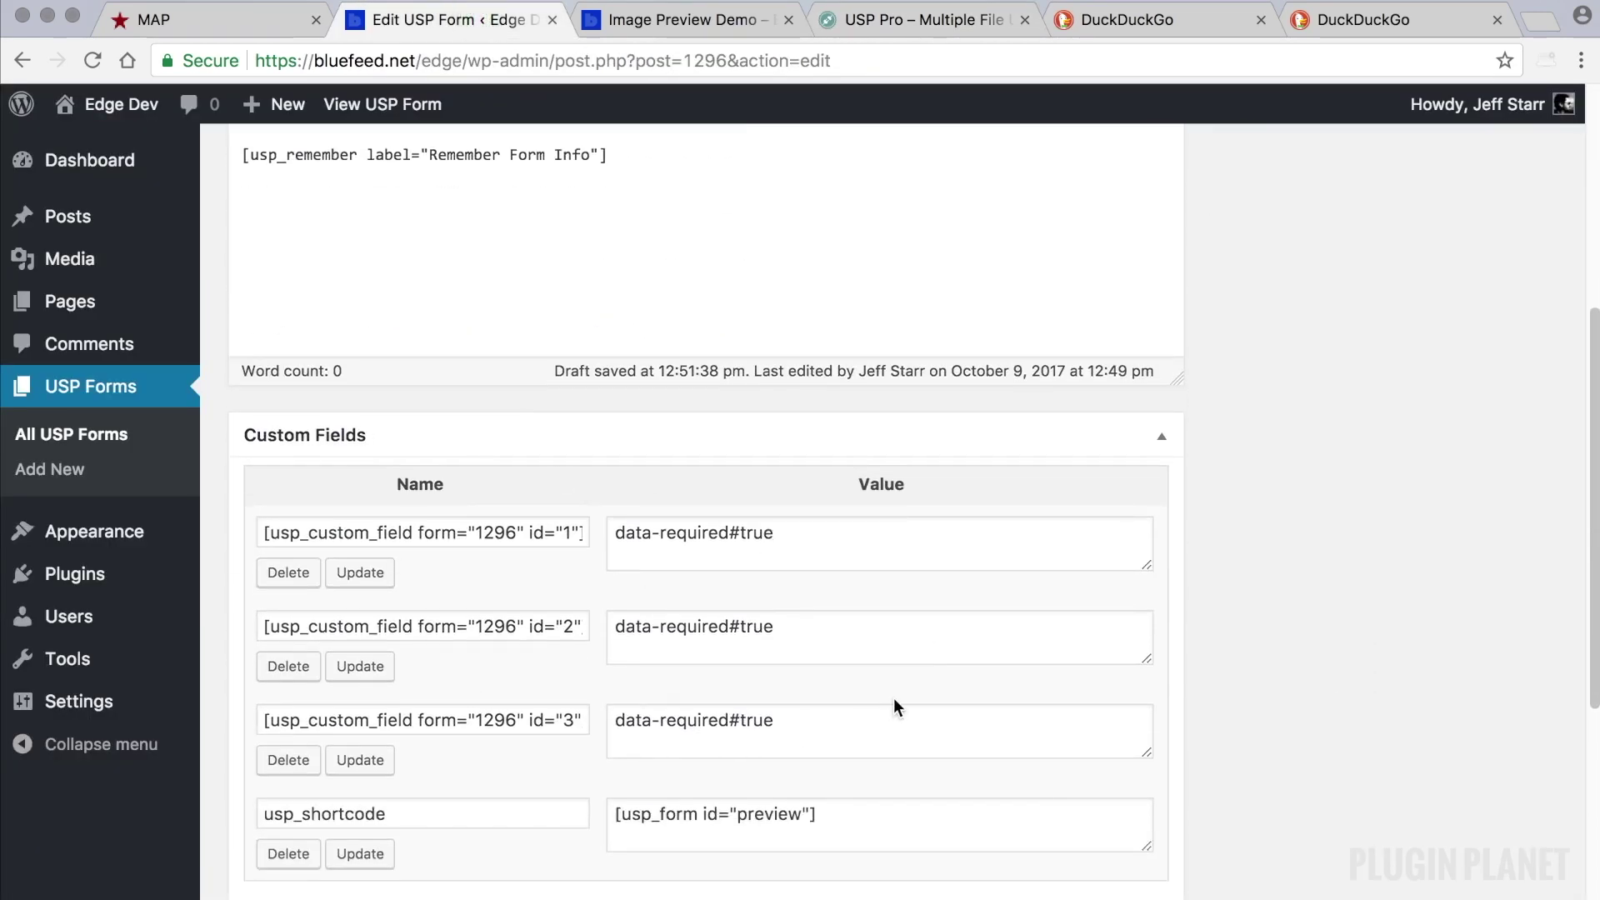
scroll(847, 526, "up", 5)
scroll(834, 550, "down", 5)
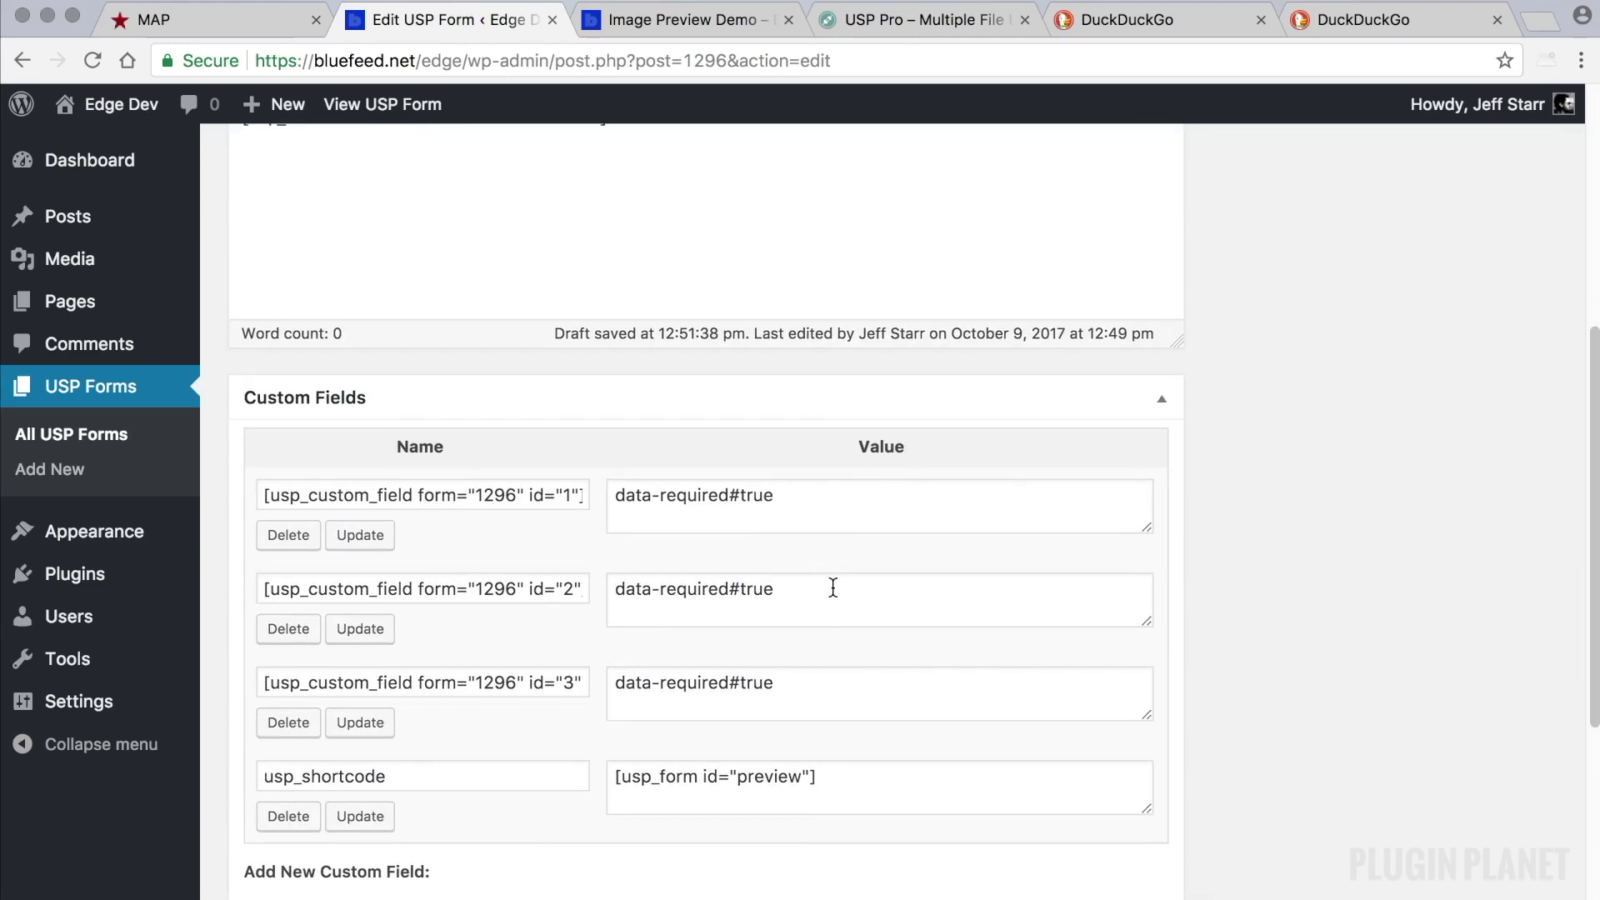
scroll(832, 586, "up", 2)
left_click(485, 664)
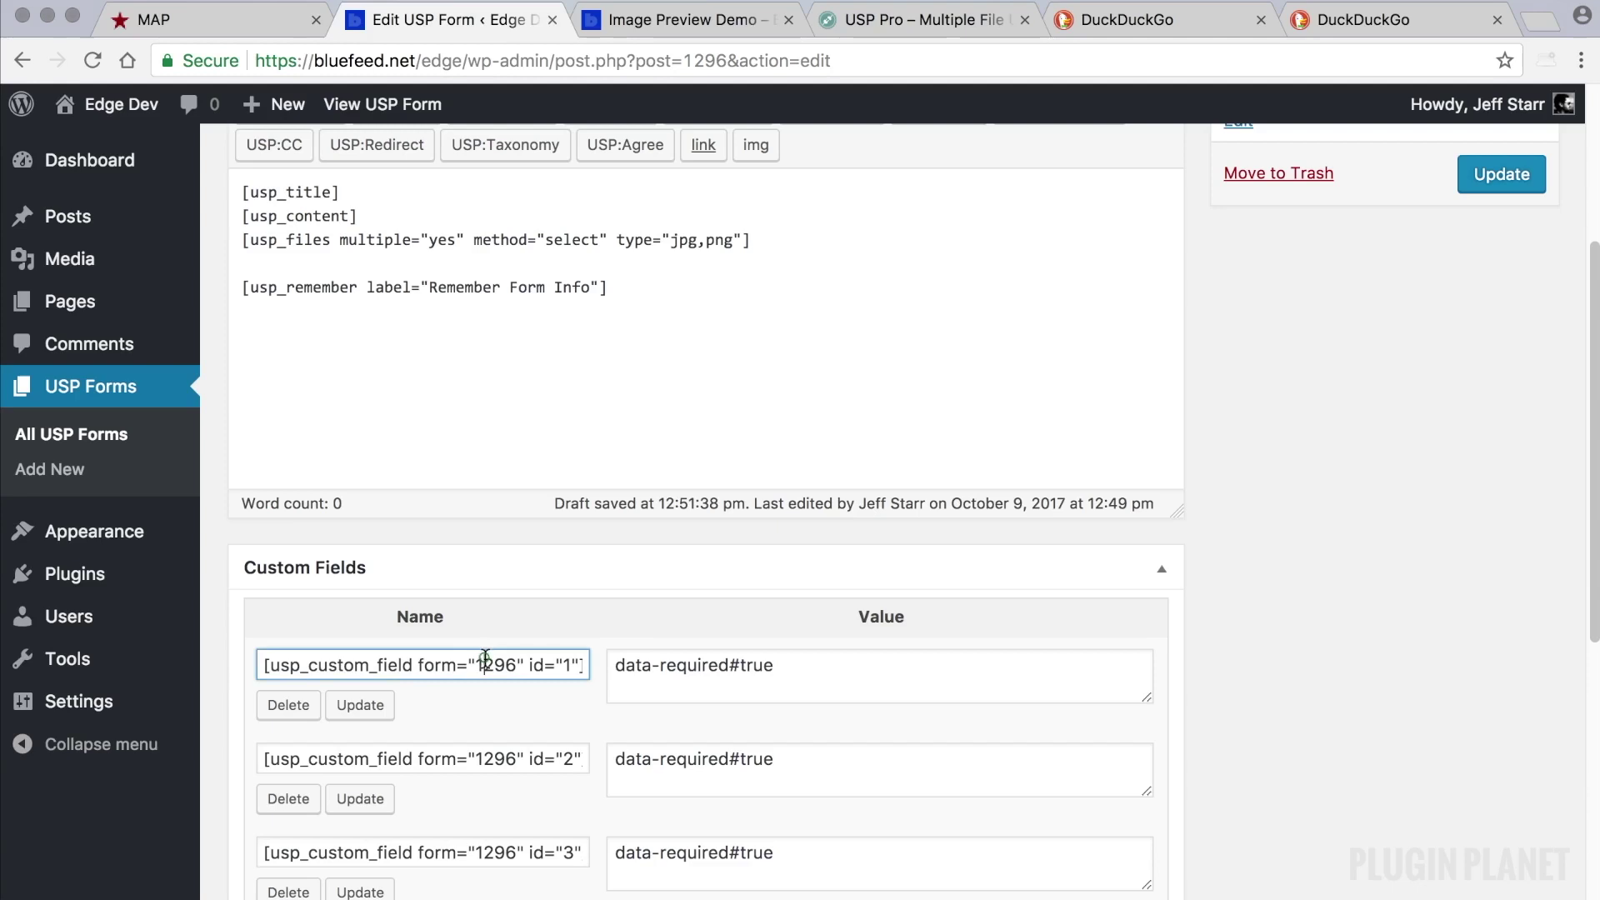
scroll(787, 712, "down", 2)
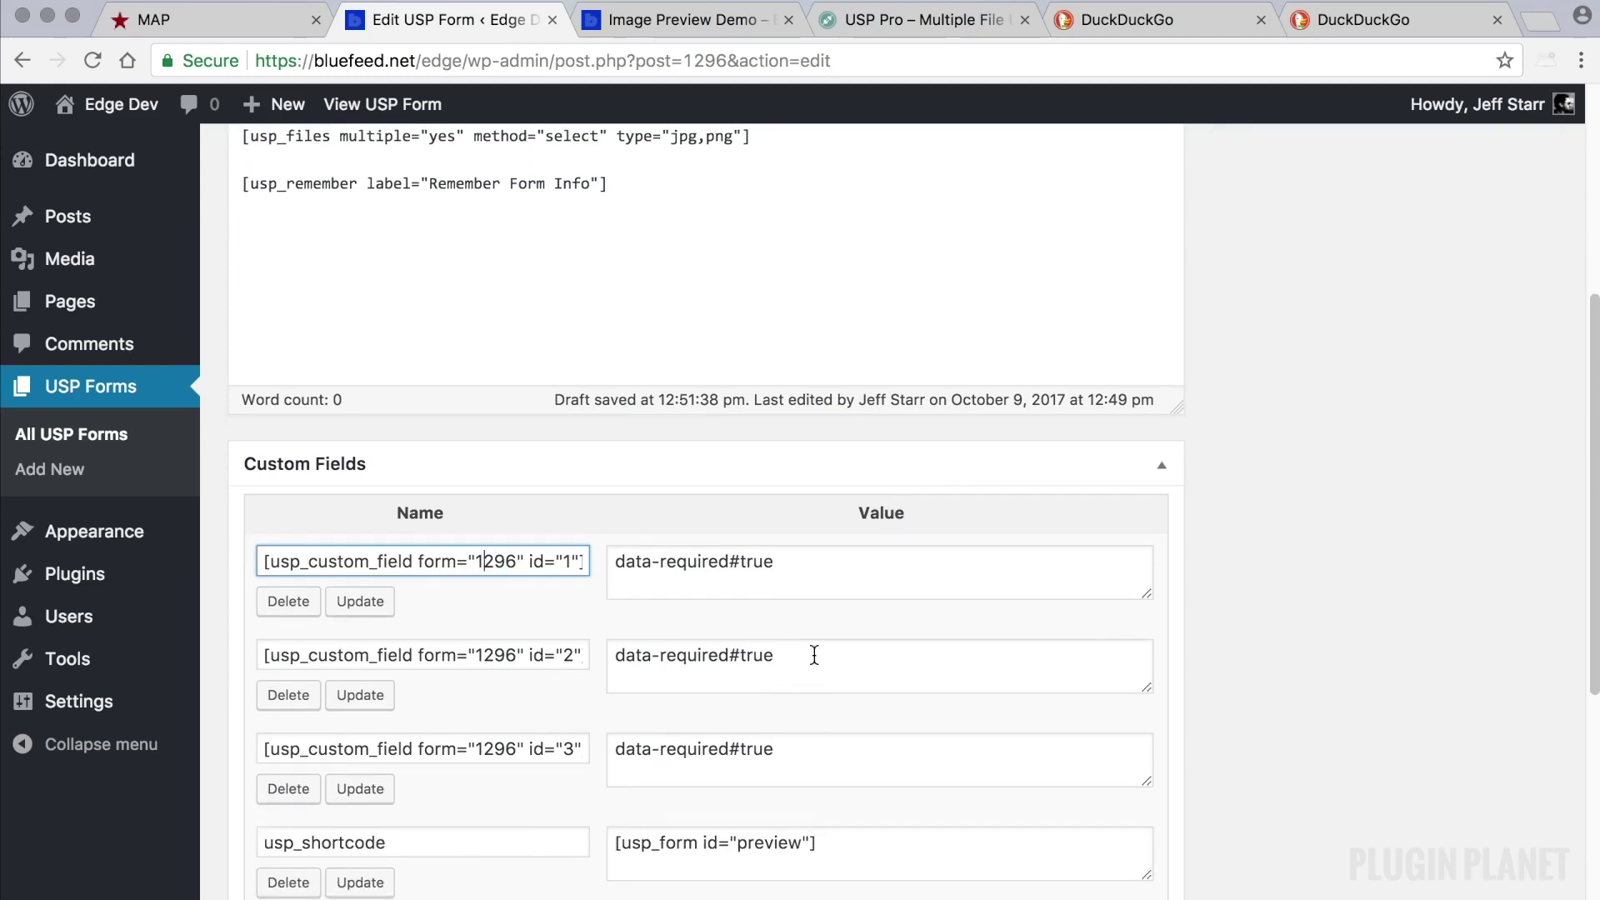
scroll(815, 656, "down", 1)
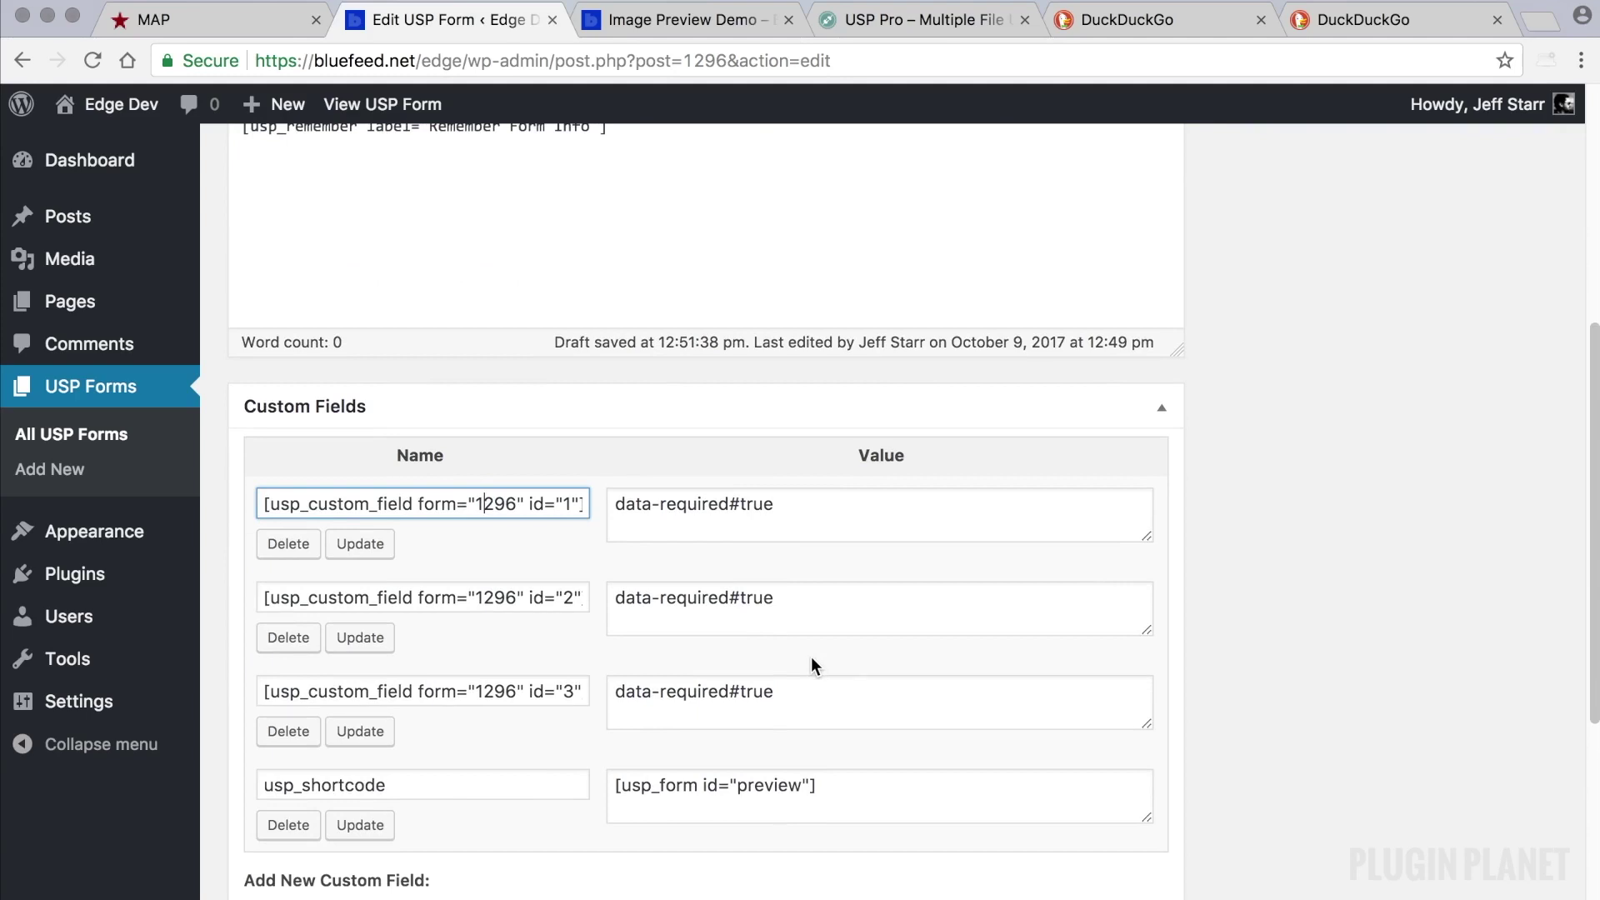
left_click(812, 505)
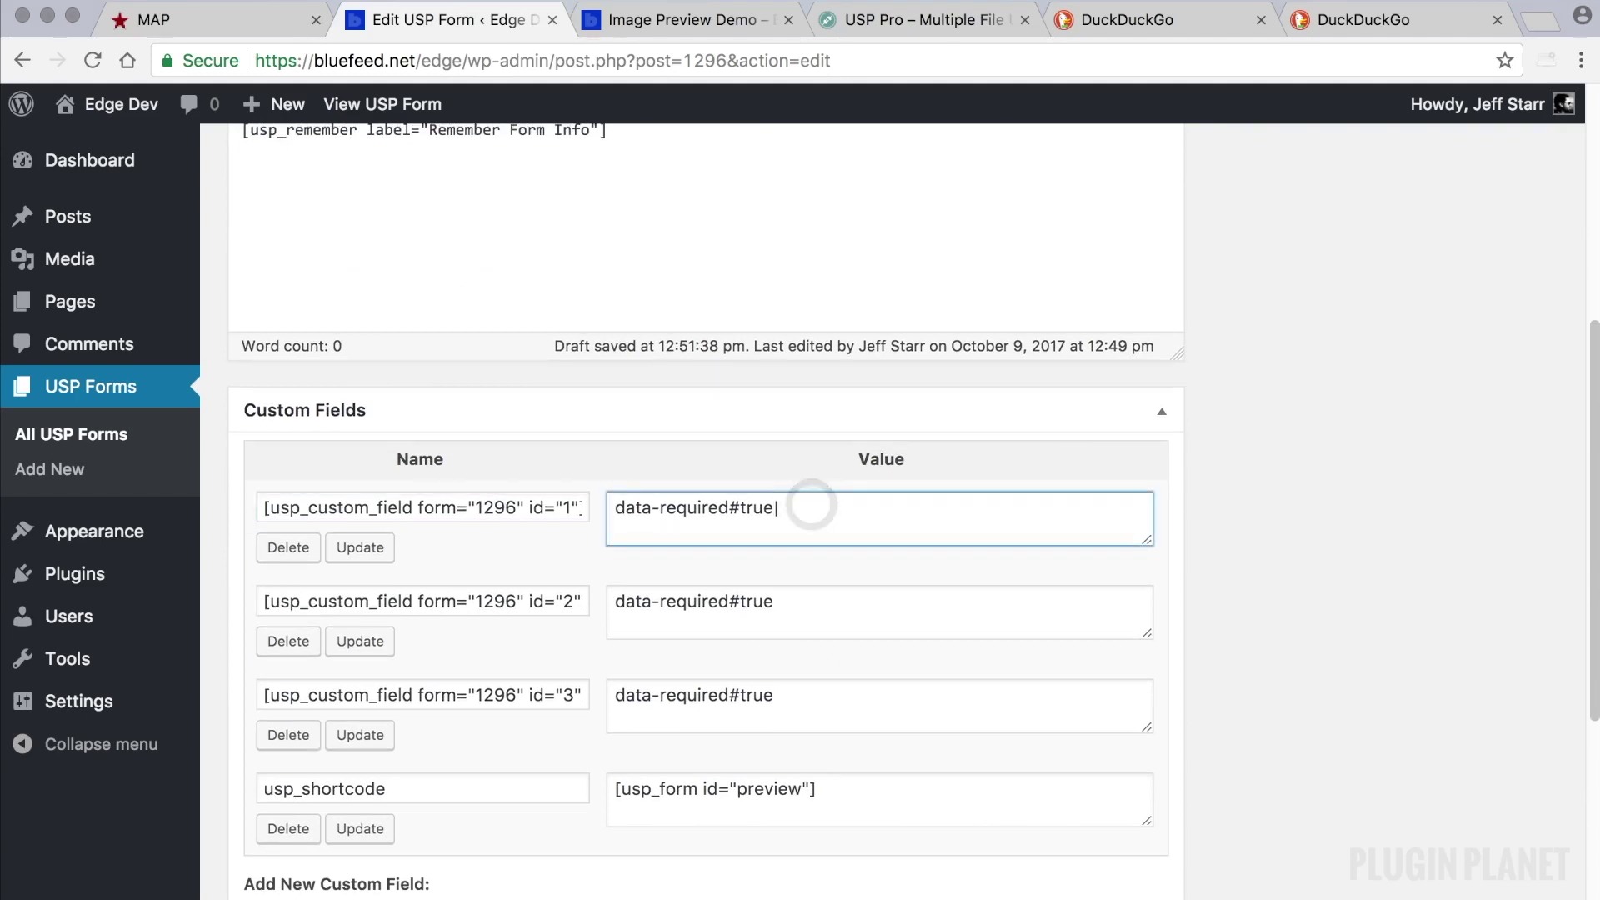
type("|field#input_file")
scroll(812, 504, "up", 1)
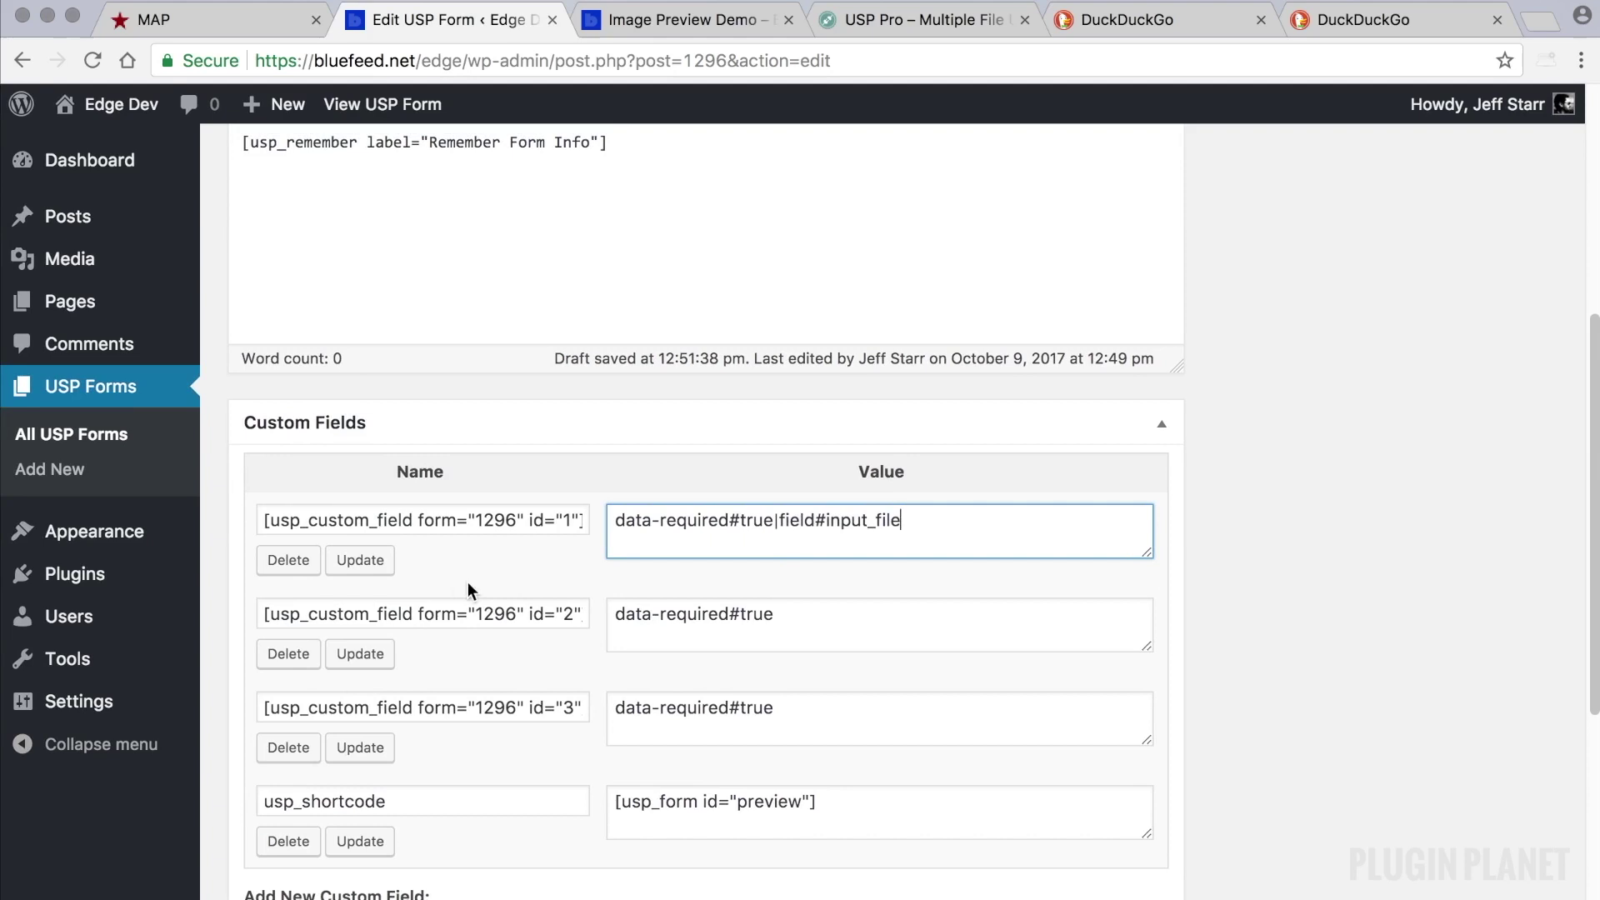
left_click(360, 560)
scroll(400, 564, "down", 1)
left_click(447, 469)
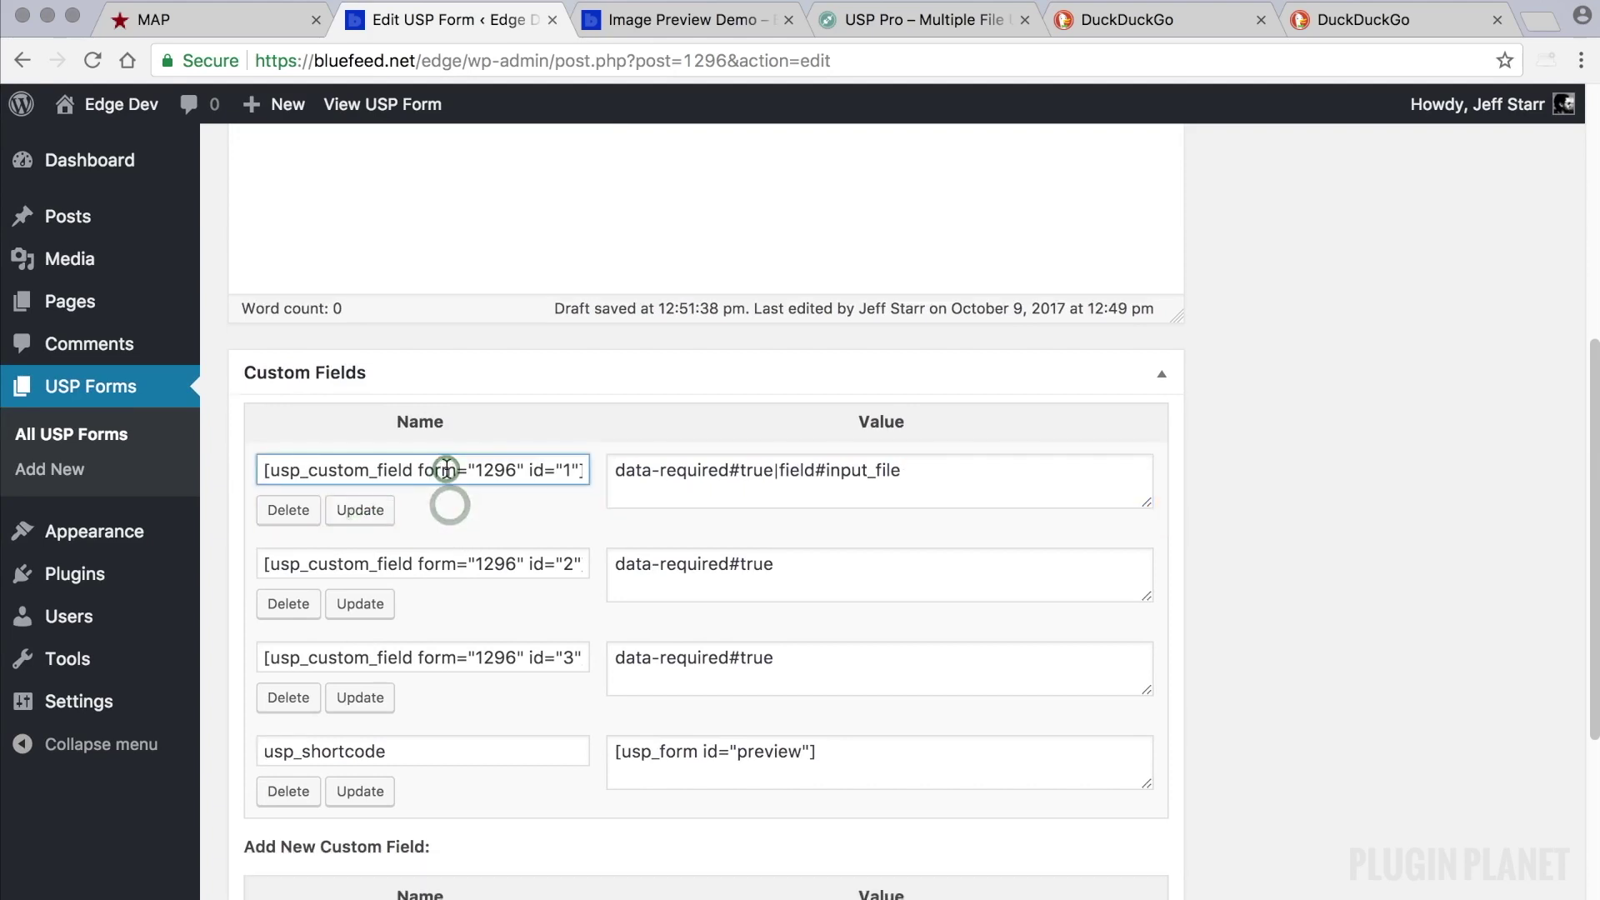
Paste [usp_custom_field form="1296" id="1"] into the form, update it, and reload the live page.
triple_click(447, 470)
key("super+c")
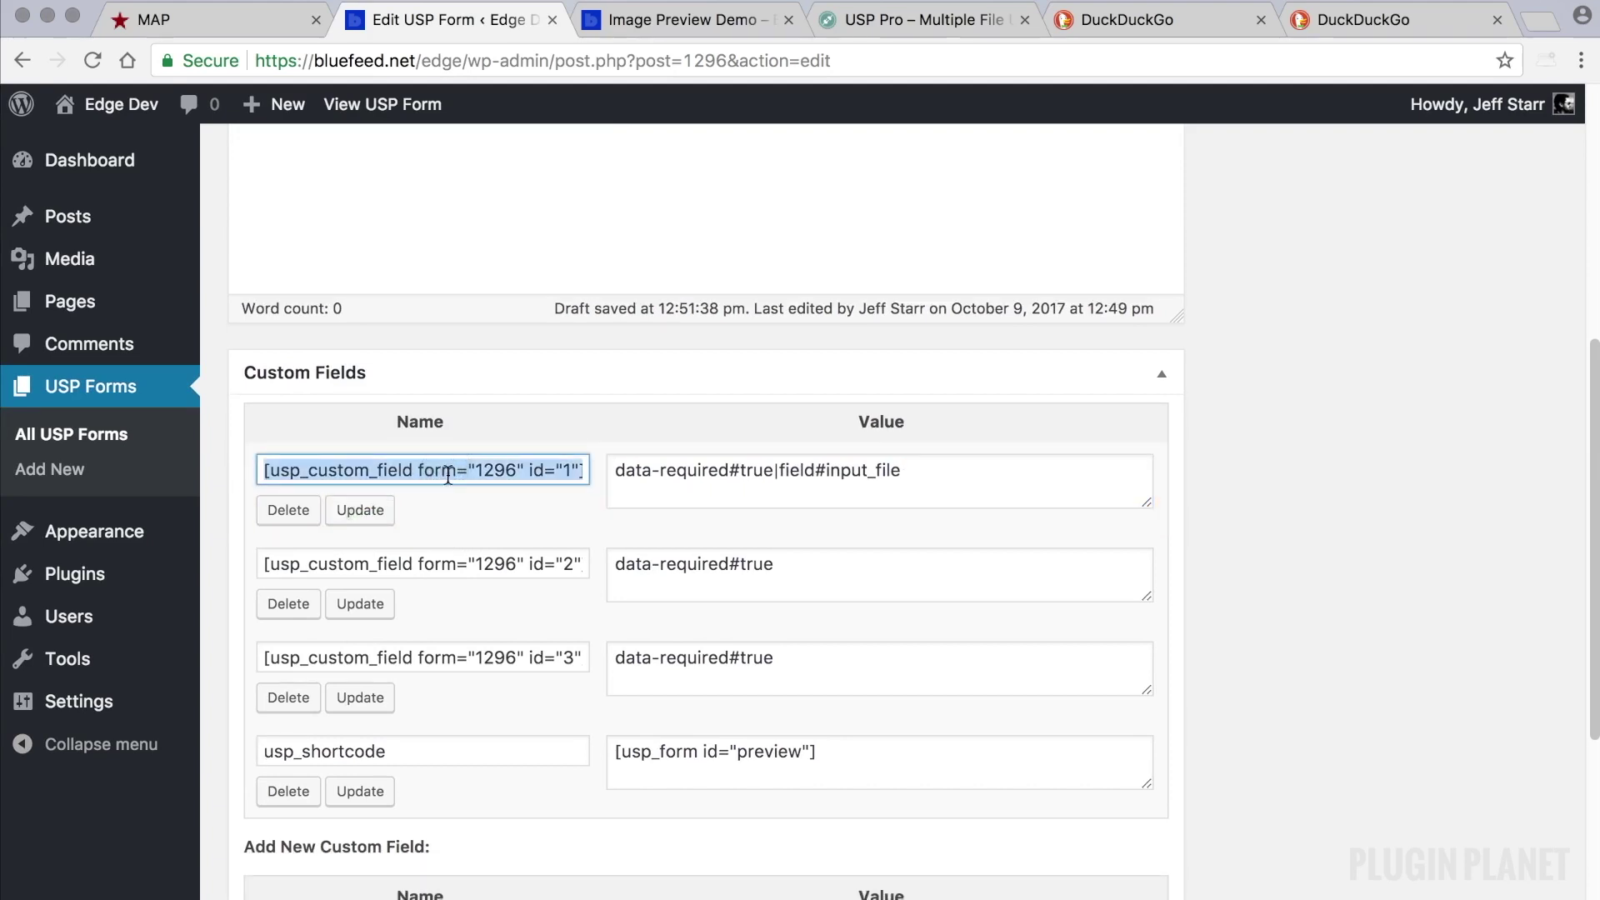
scroll(448, 475, "up", 5)
left_click(393, 347)
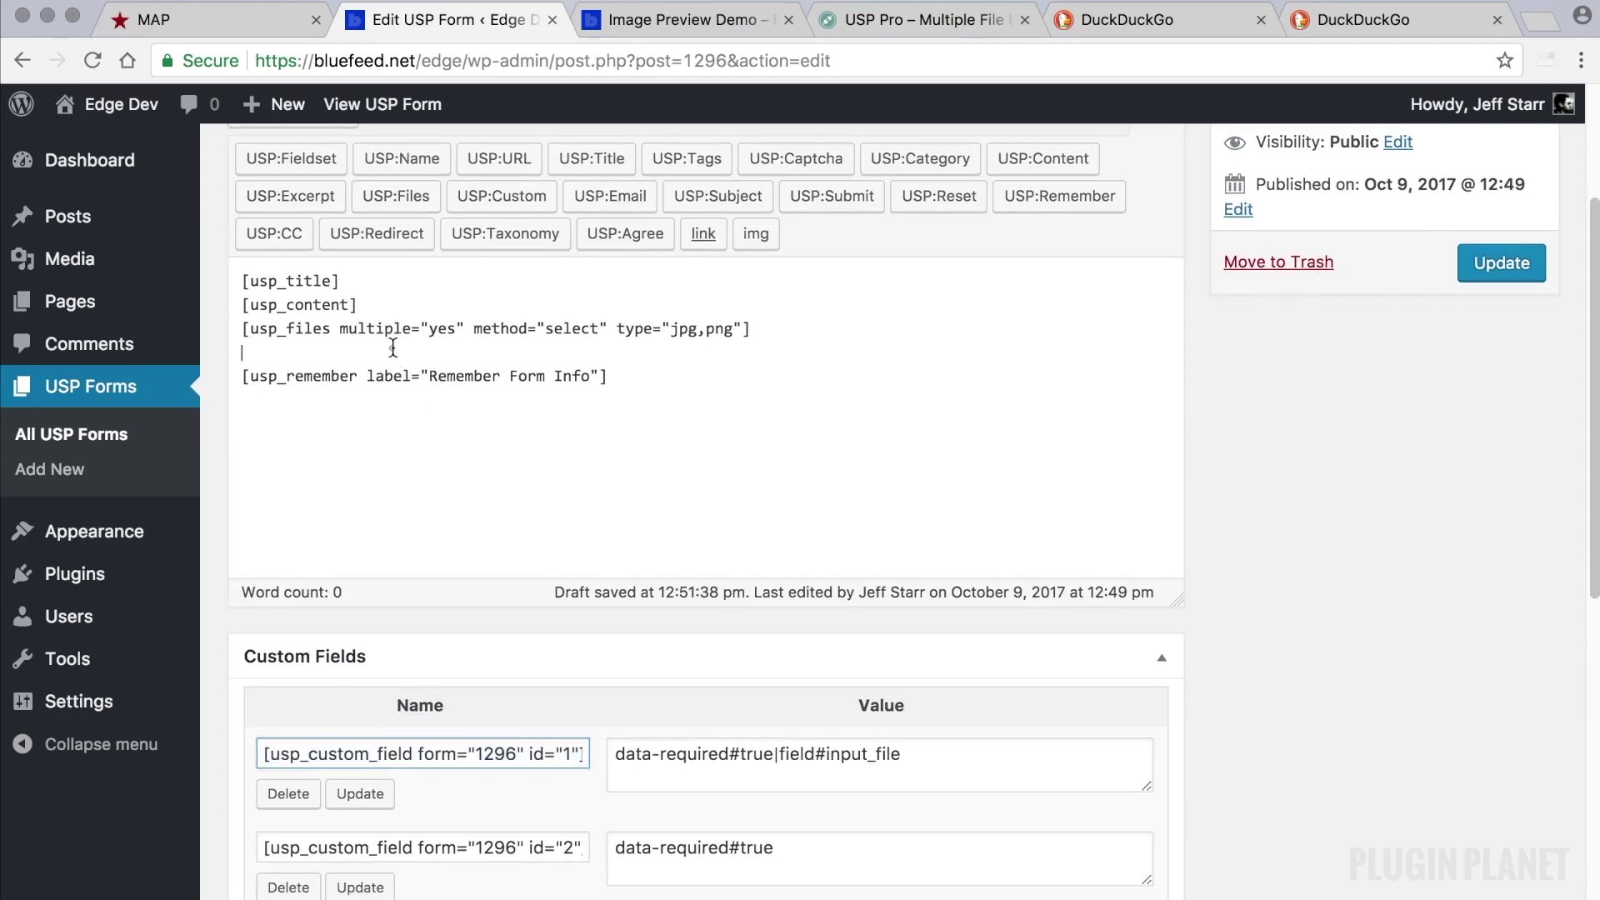
key("super+v")
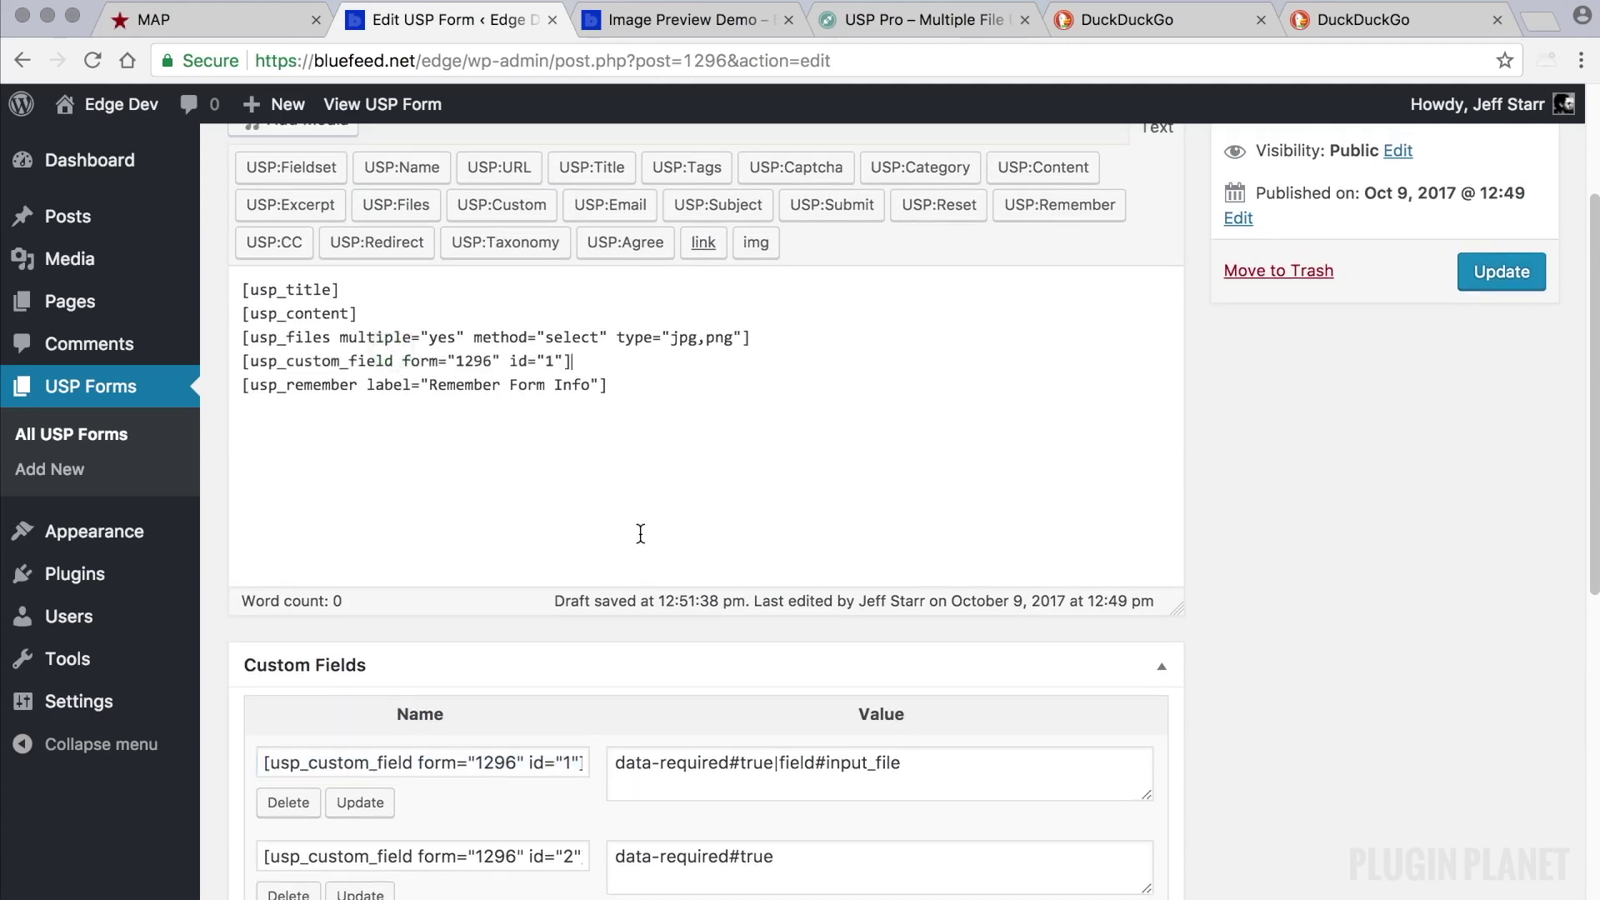
left_click(1492, 284)
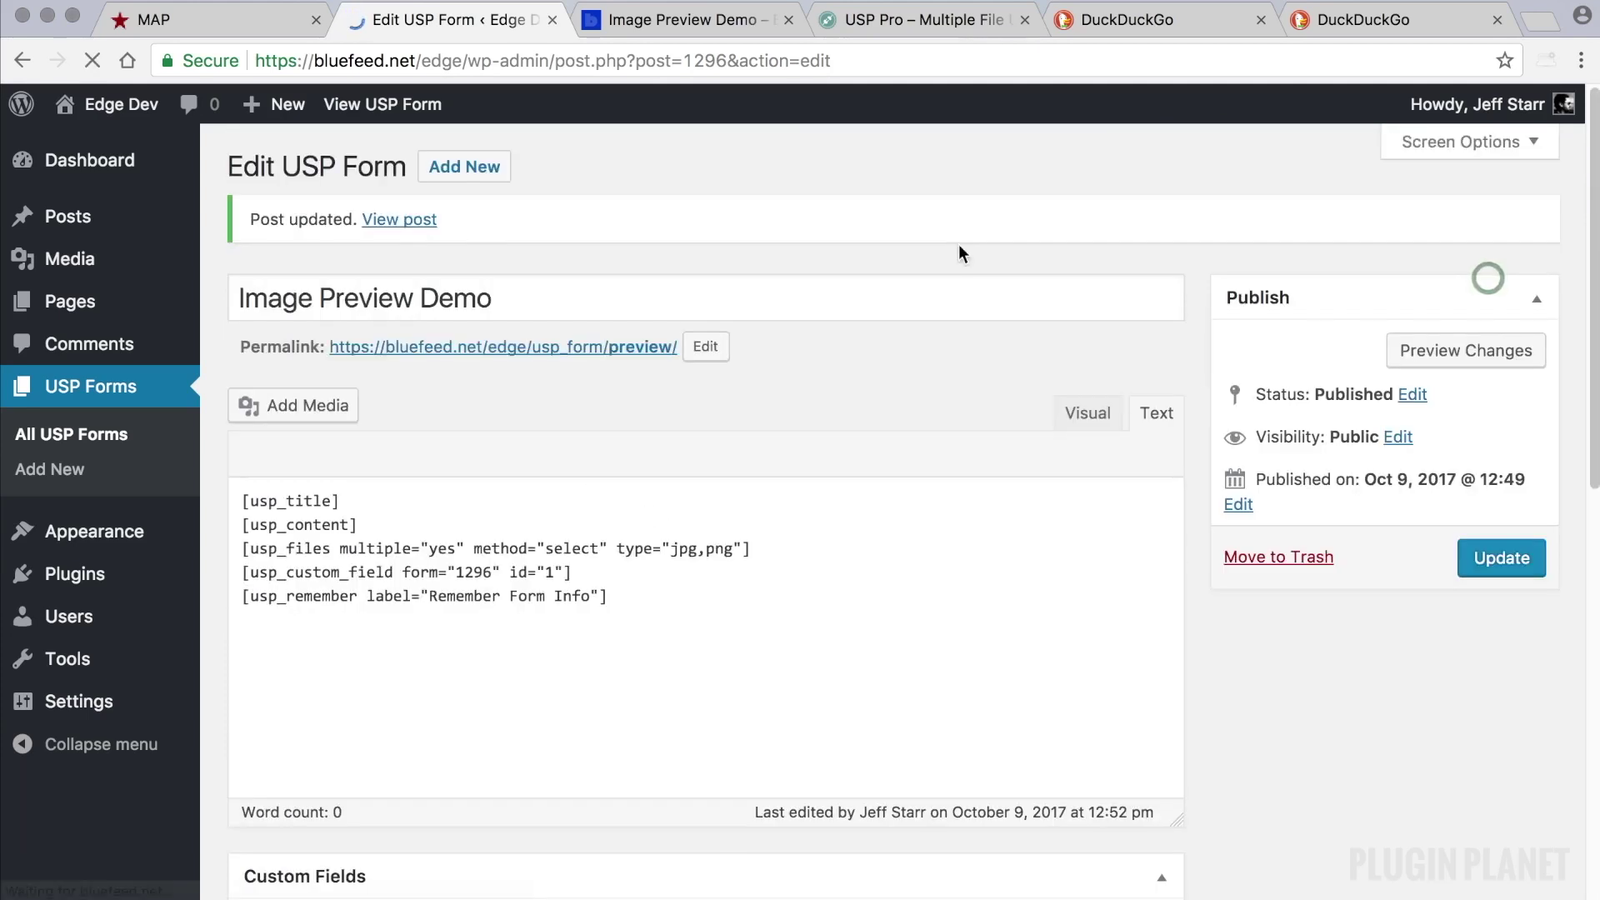
left_click(698, 19)
left_click(92, 60)
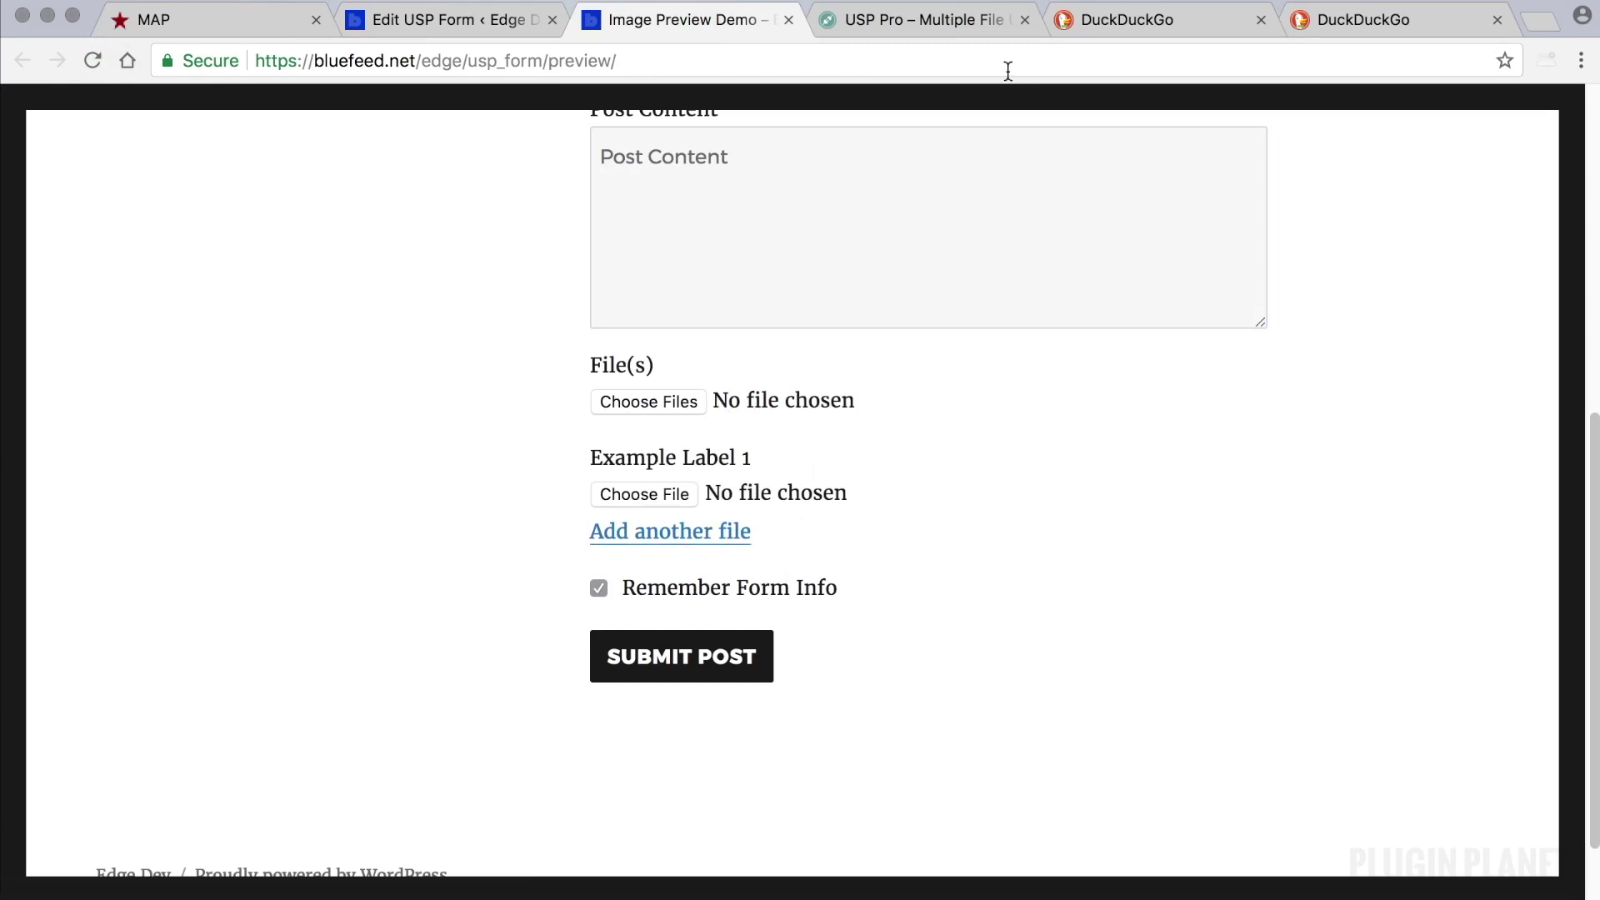
Open the tutorials page in a new tab and go to the USP Pro Shortcodes reference.
left_click(925, 19)
right_click(812, 113)
left_click(831, 125)
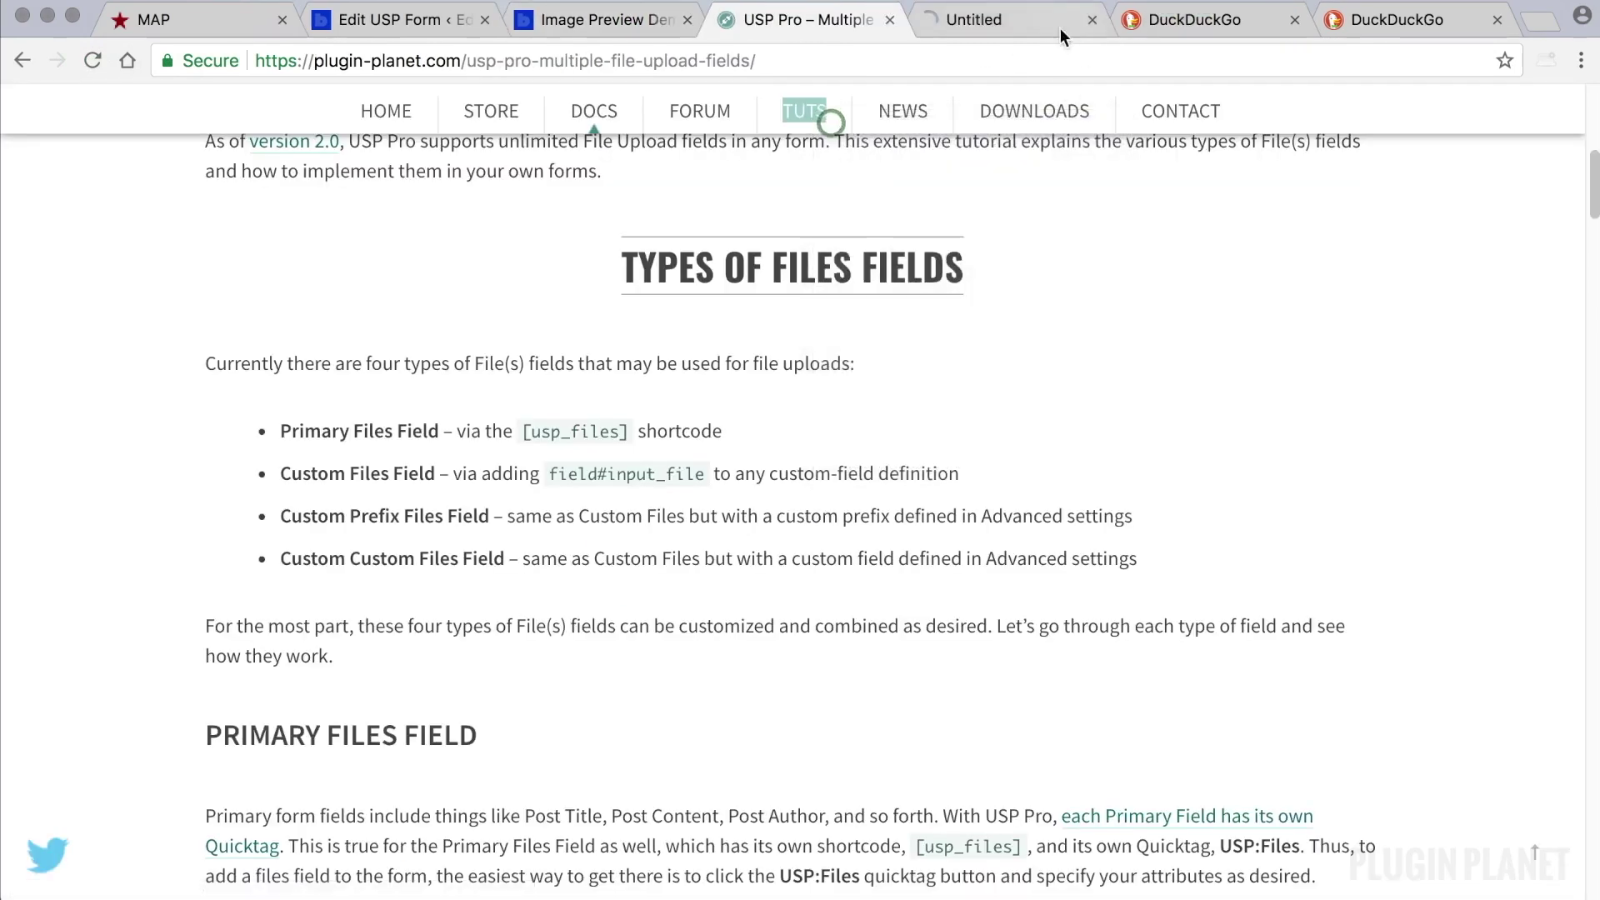
left_click(1060, 27)
scroll(1088, 528, "down", 15)
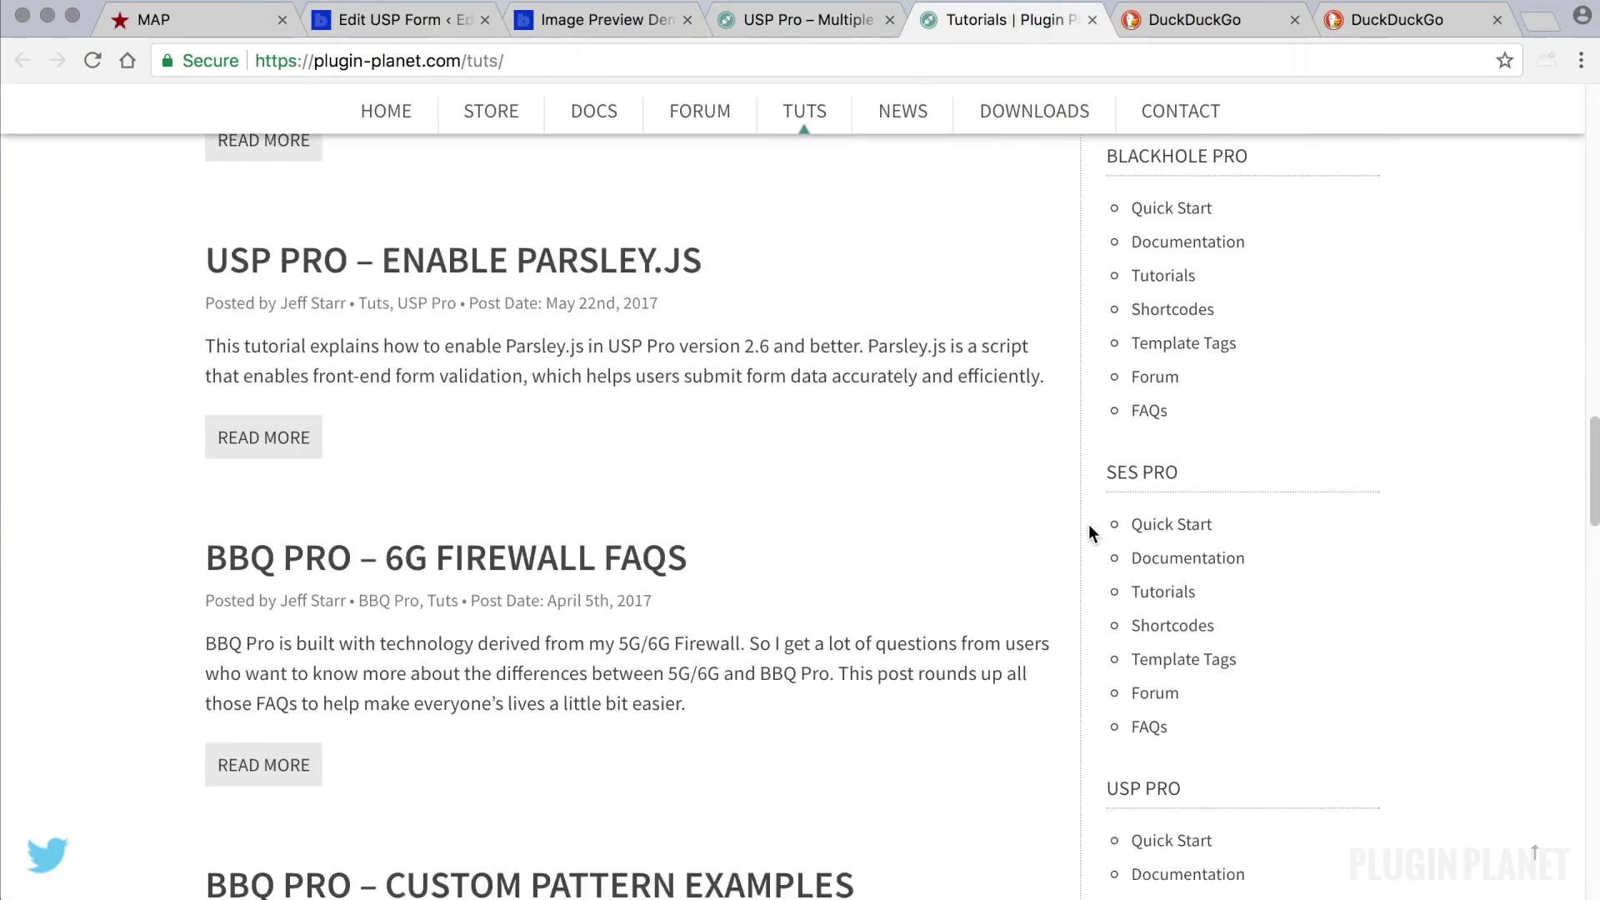
scroll(1089, 523, "down", 5)
left_click_drag(1180, 451, 1111, 451)
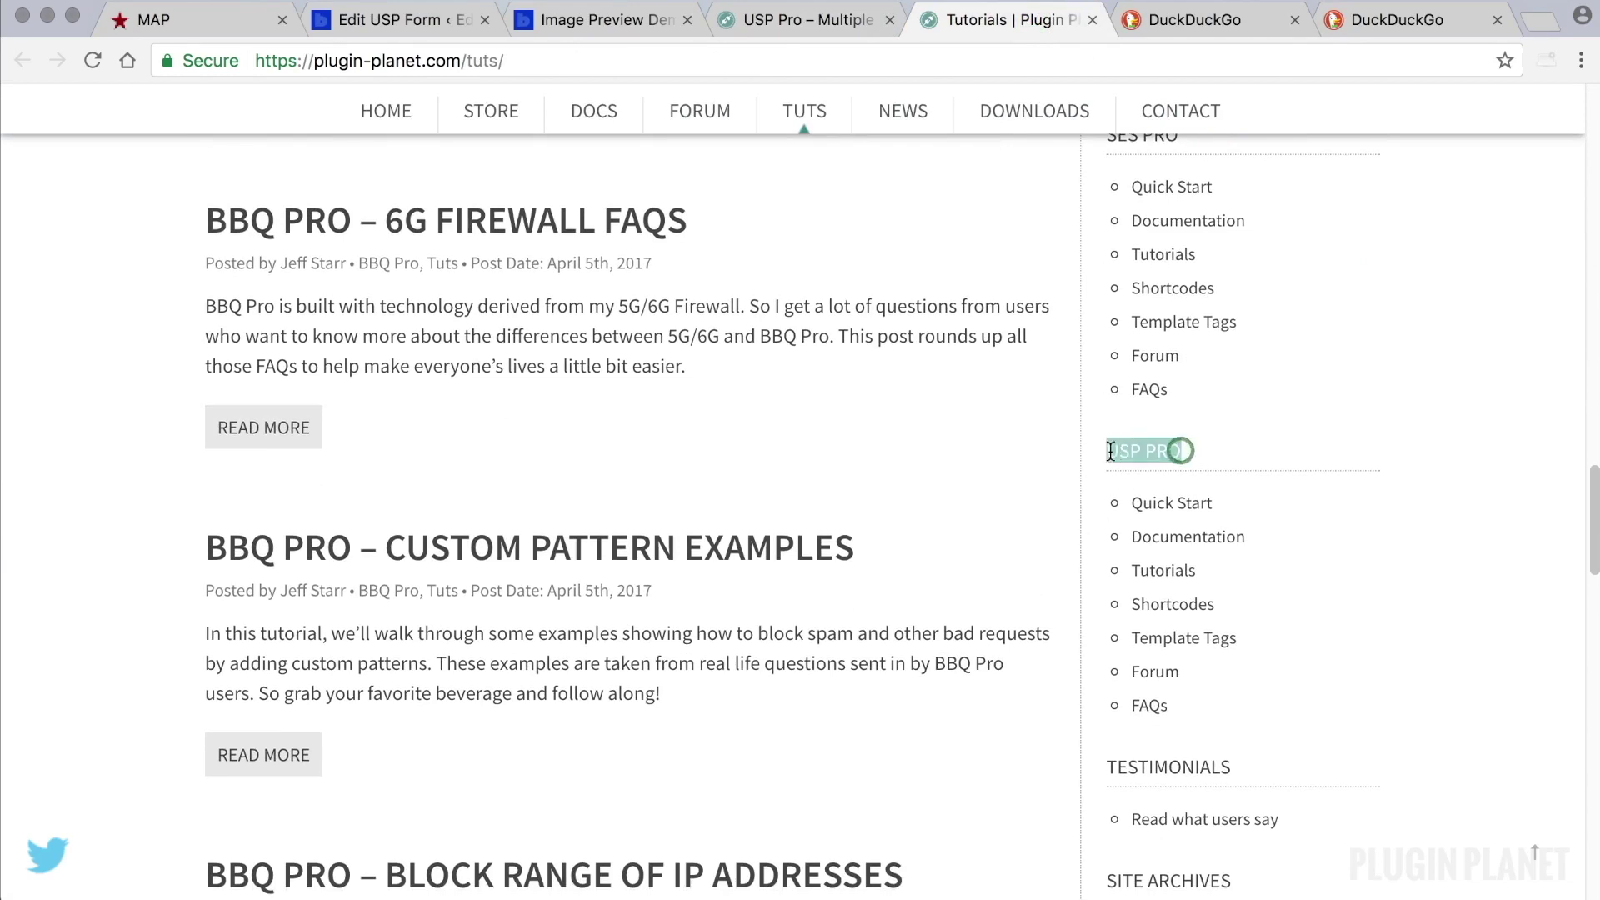
scroll(1224, 482, "down", 2)
left_click(1176, 503)
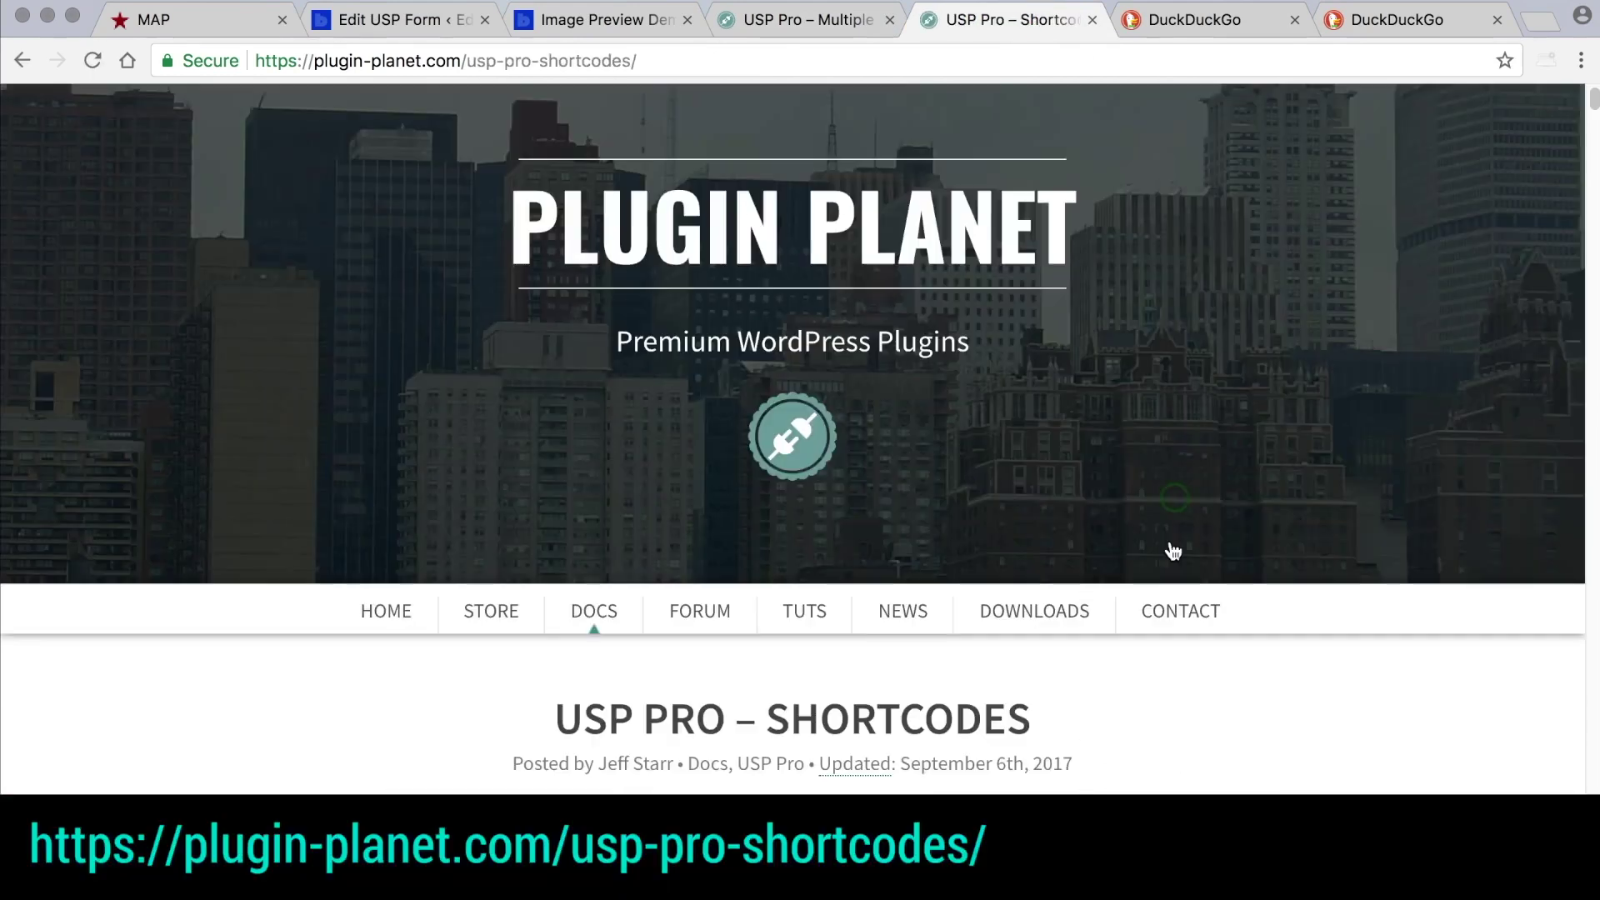
Jump to the Custom Field Shortcode section and mark its types attribute.
scroll(1172, 543, "down", 9)
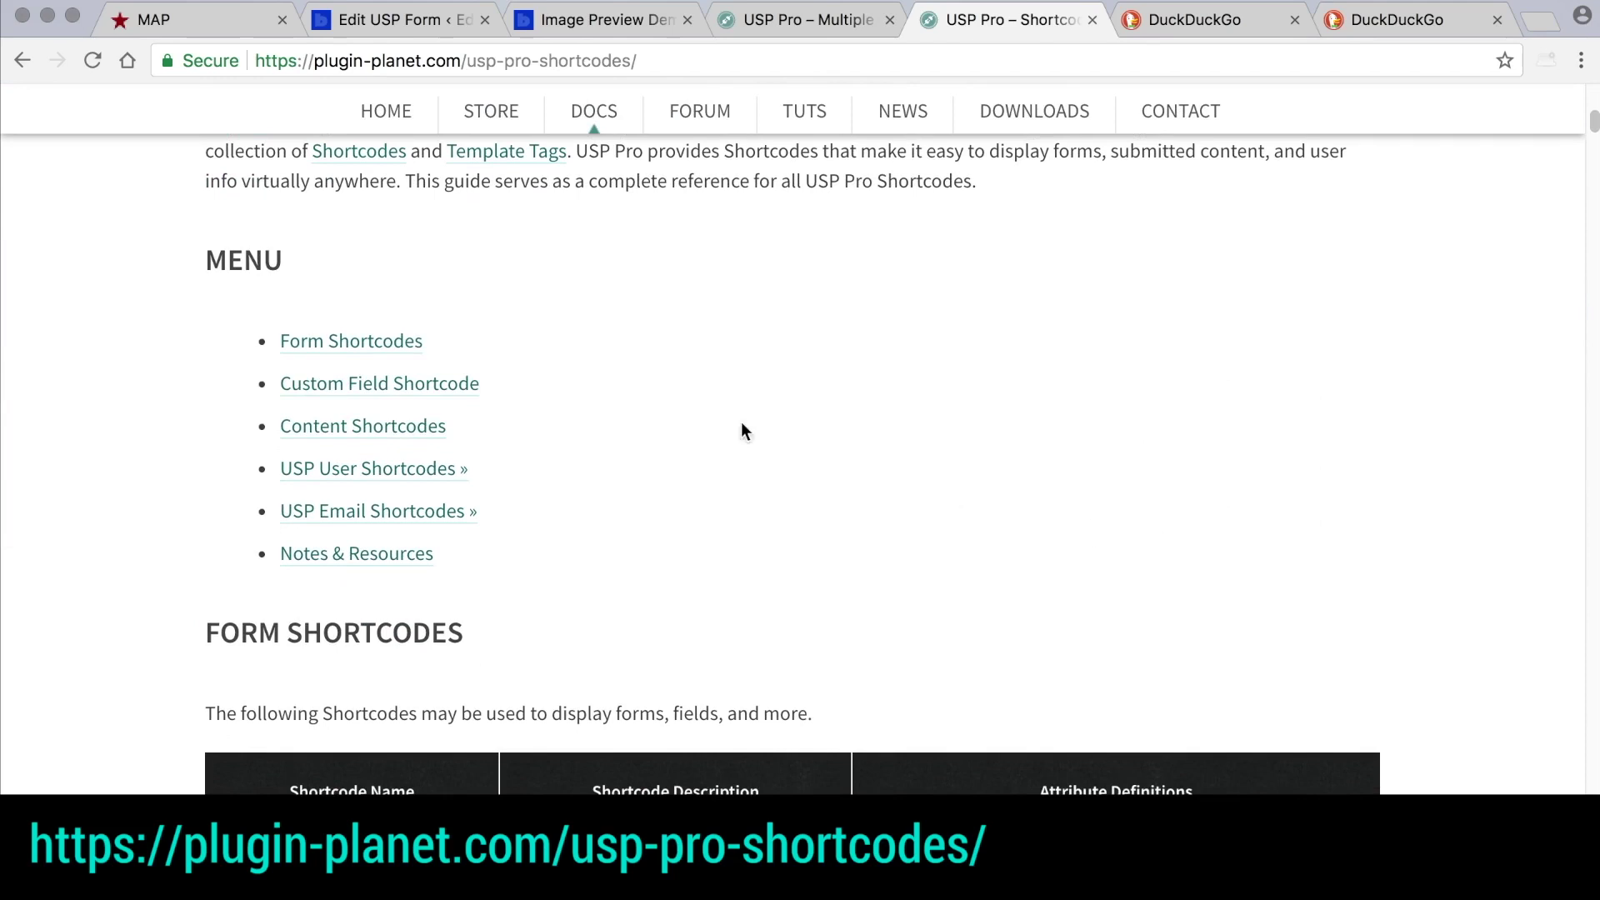
scroll(717, 417, "down", 2)
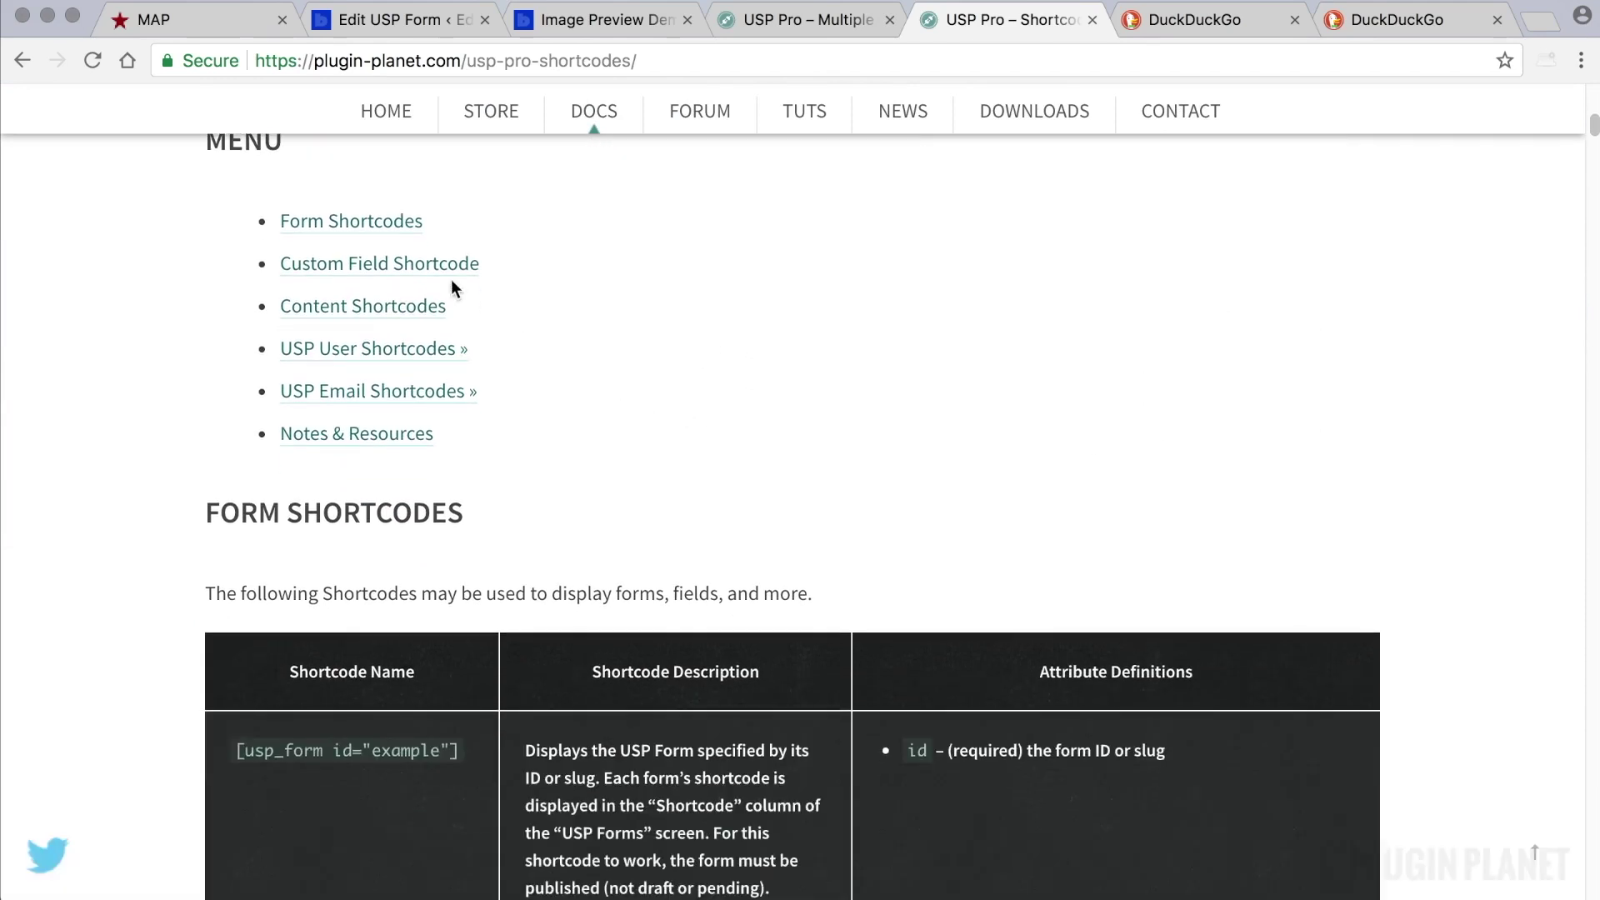
left_click(430, 266)
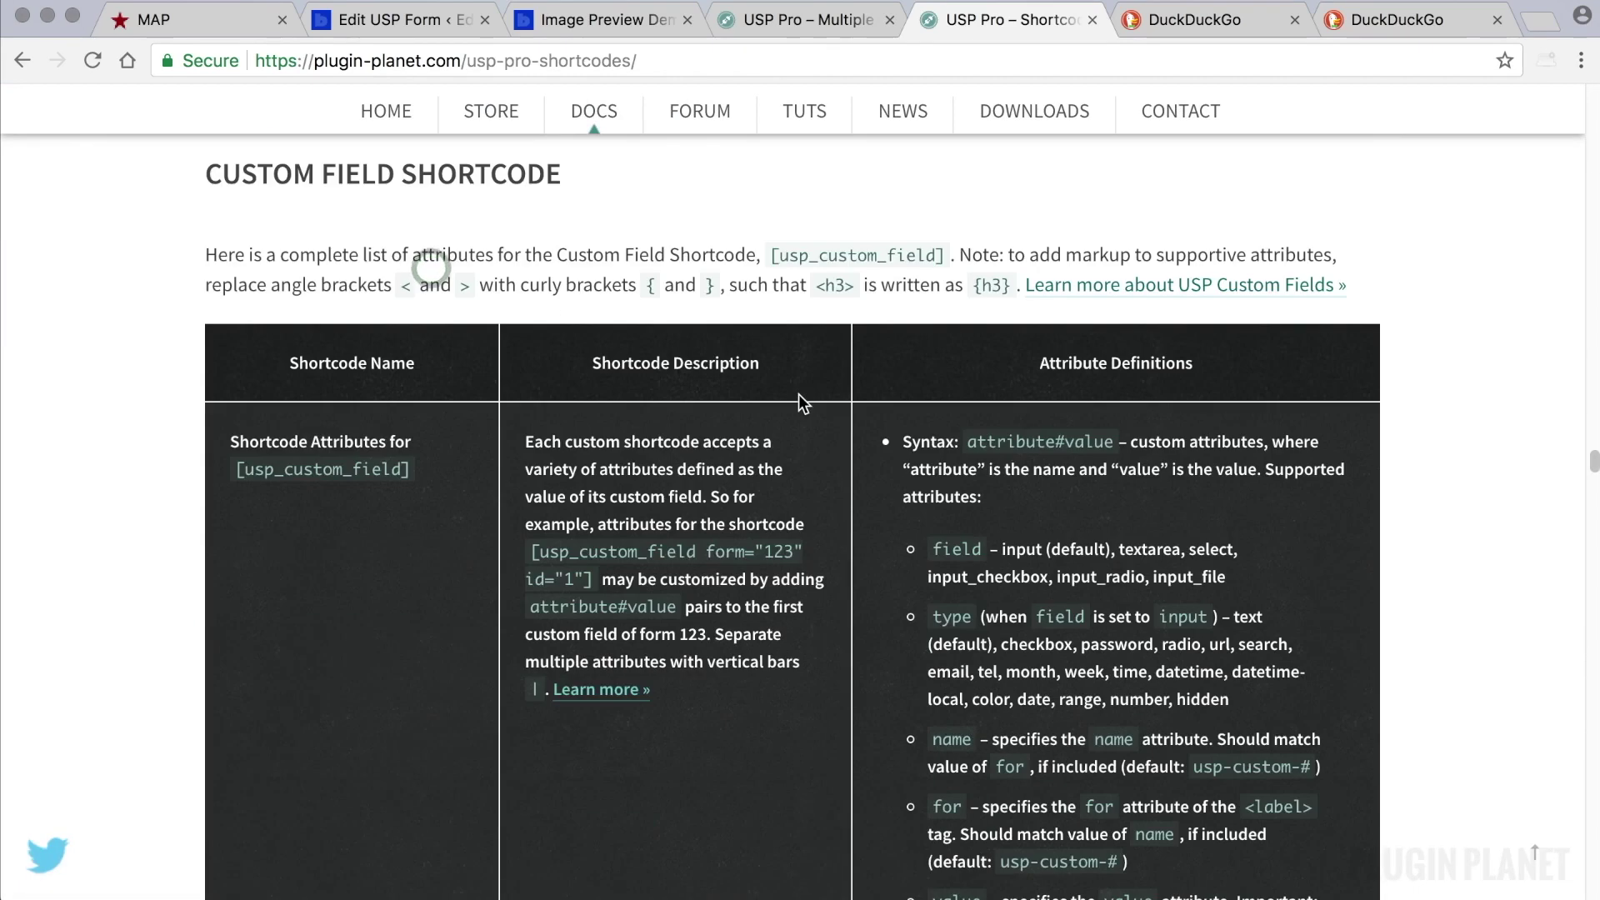
scroll(798, 393, "down", 3)
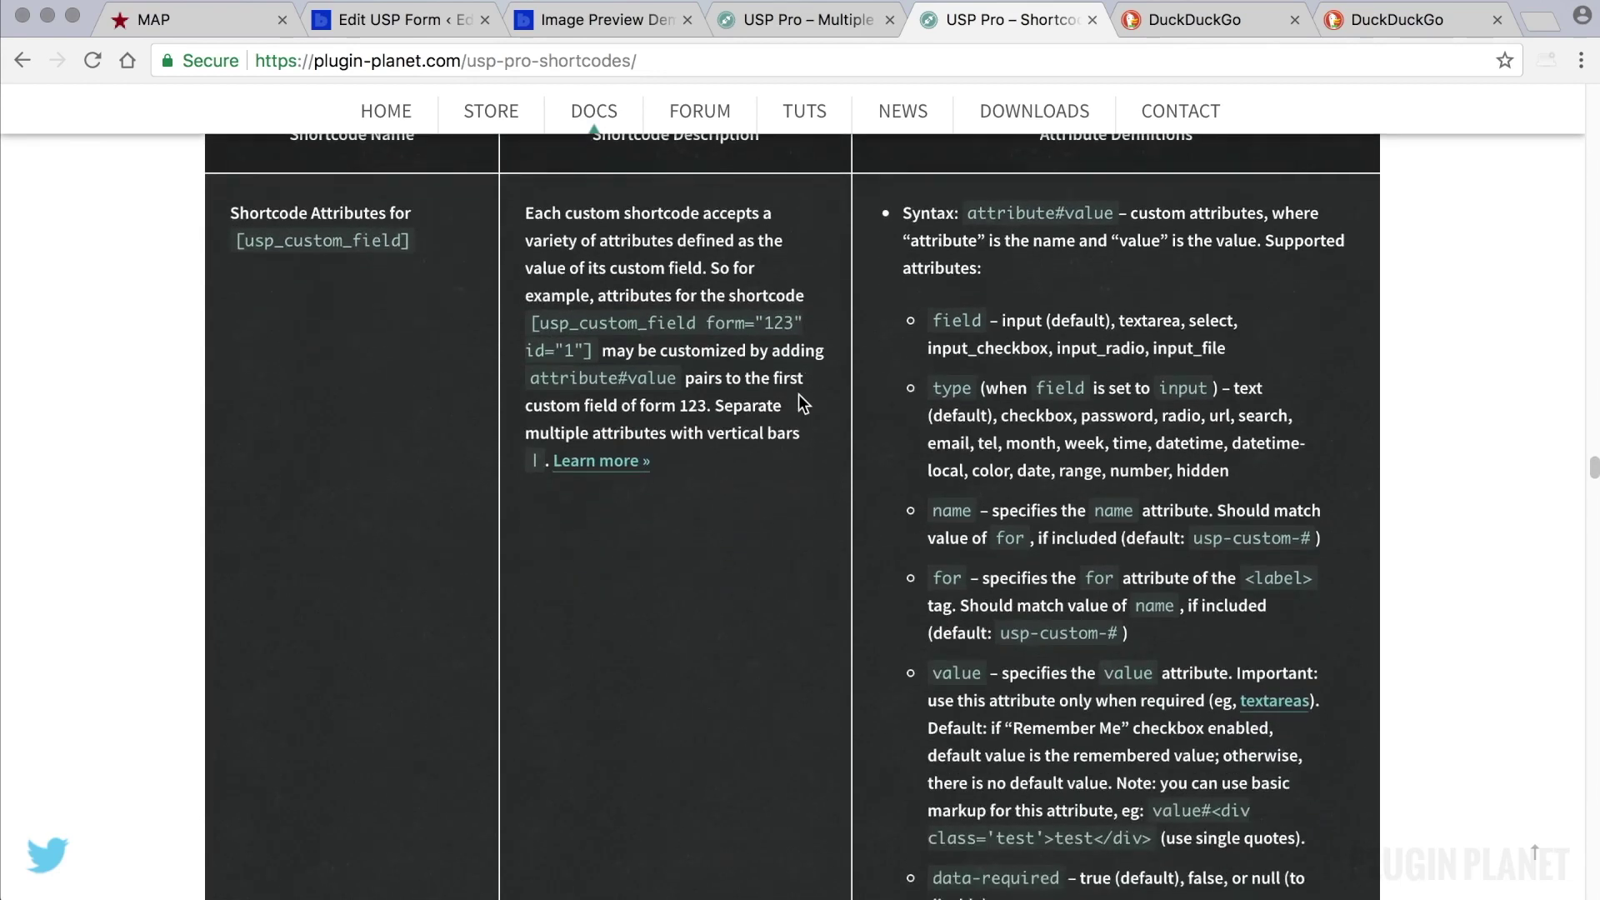
scroll(798, 404, "down", 1)
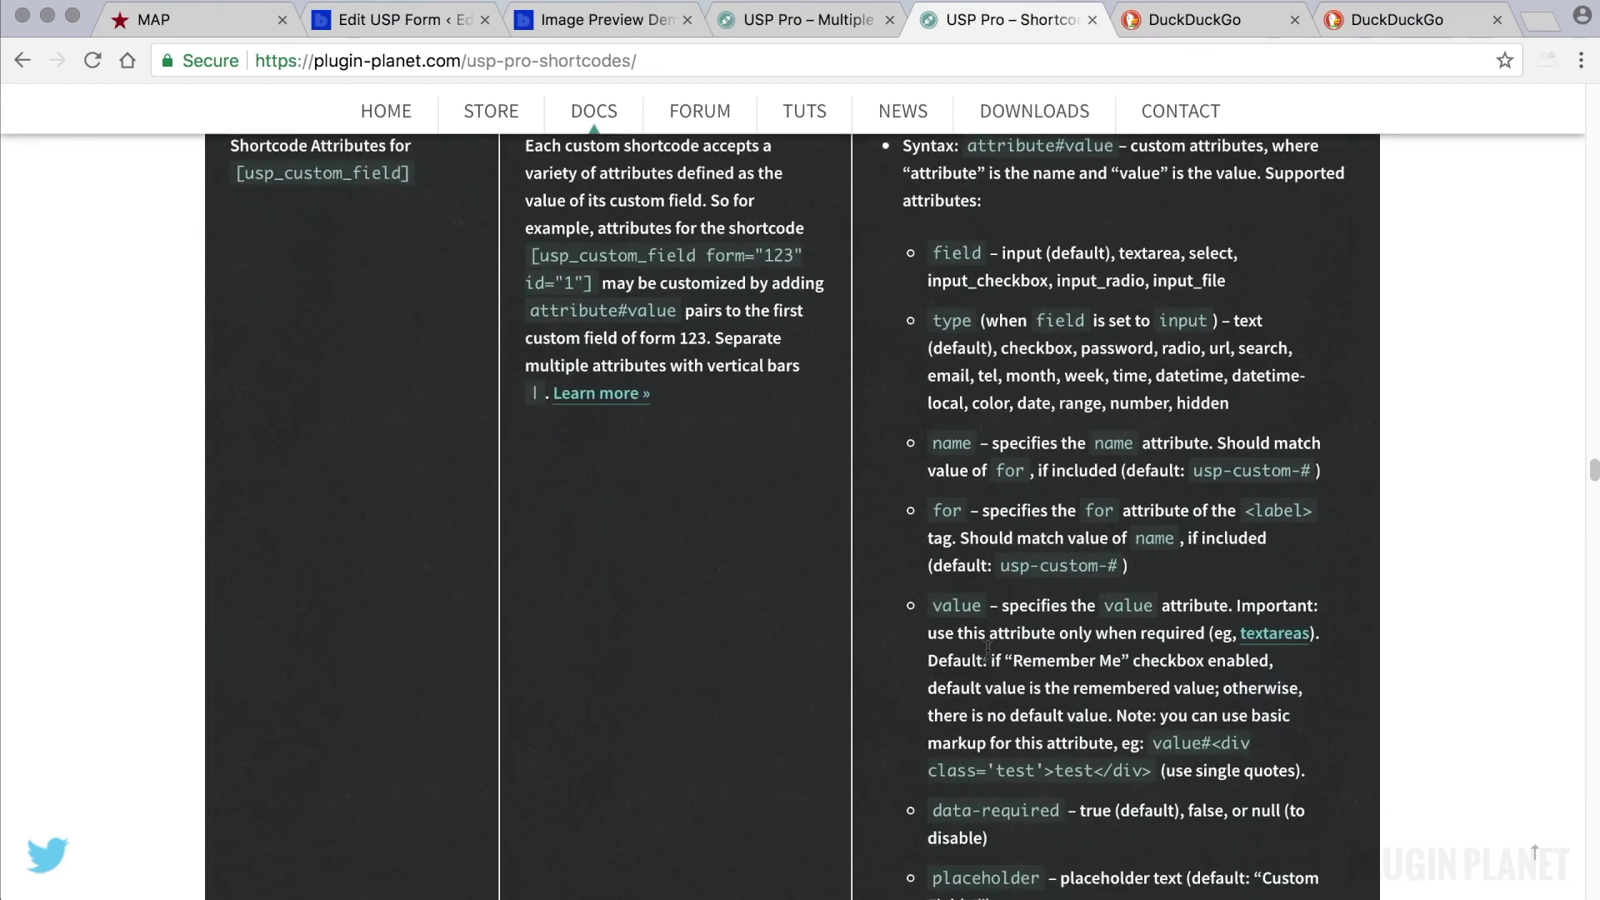
scroll(988, 650, "down", 10)
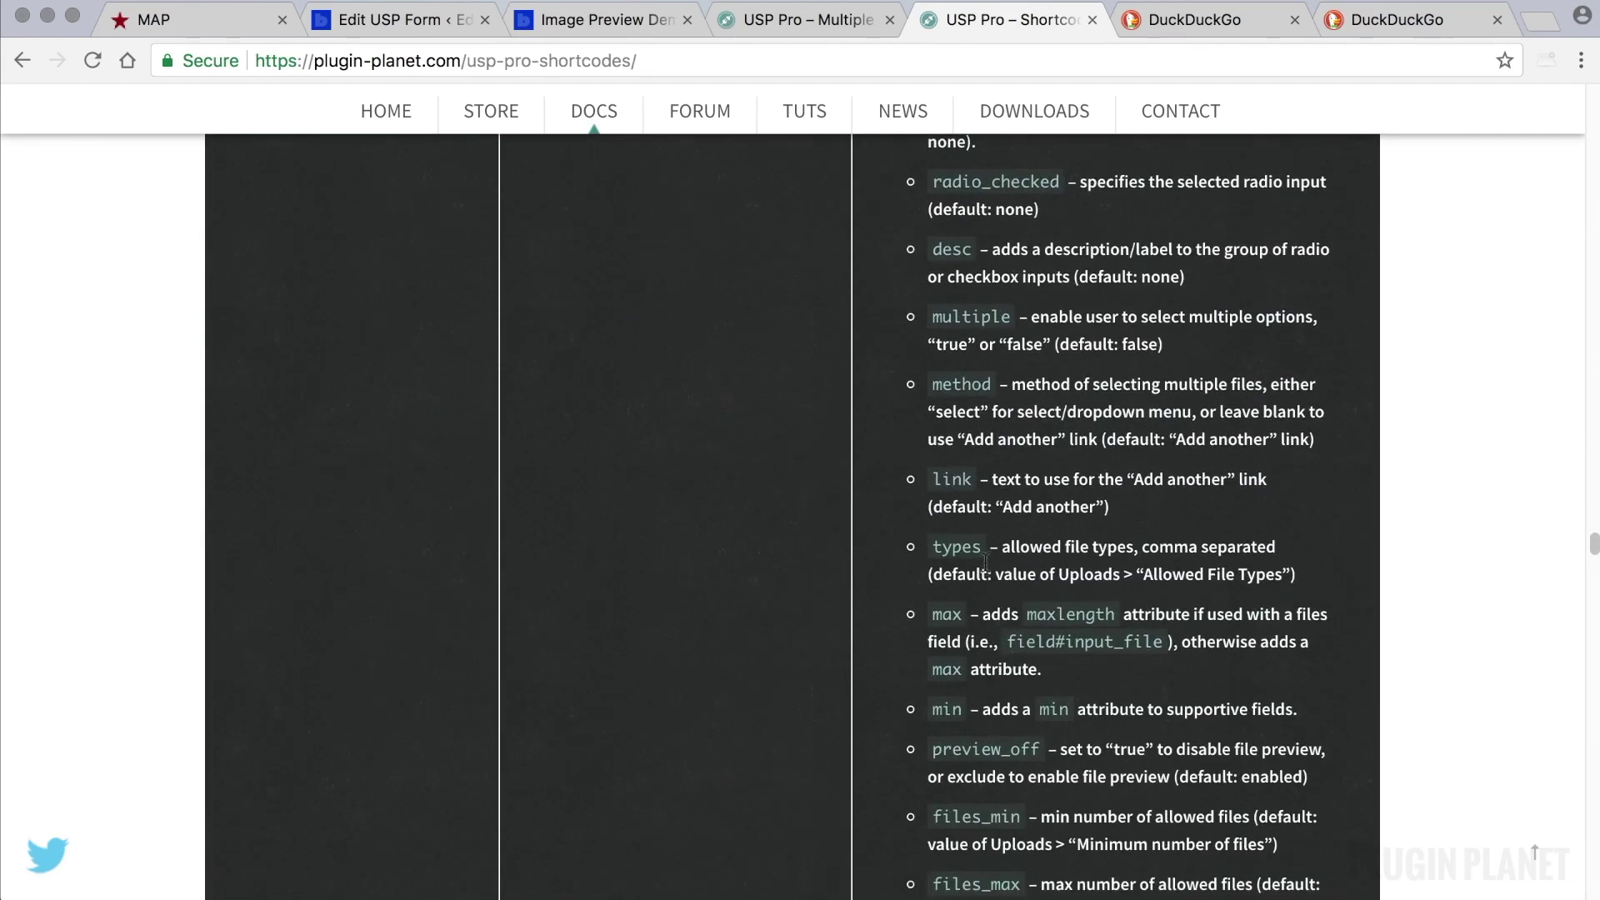
left_click_drag(980, 549, 933, 550)
Add |types#mp4,flv to custom field 1's value and update the field.
left_click(607, 18)
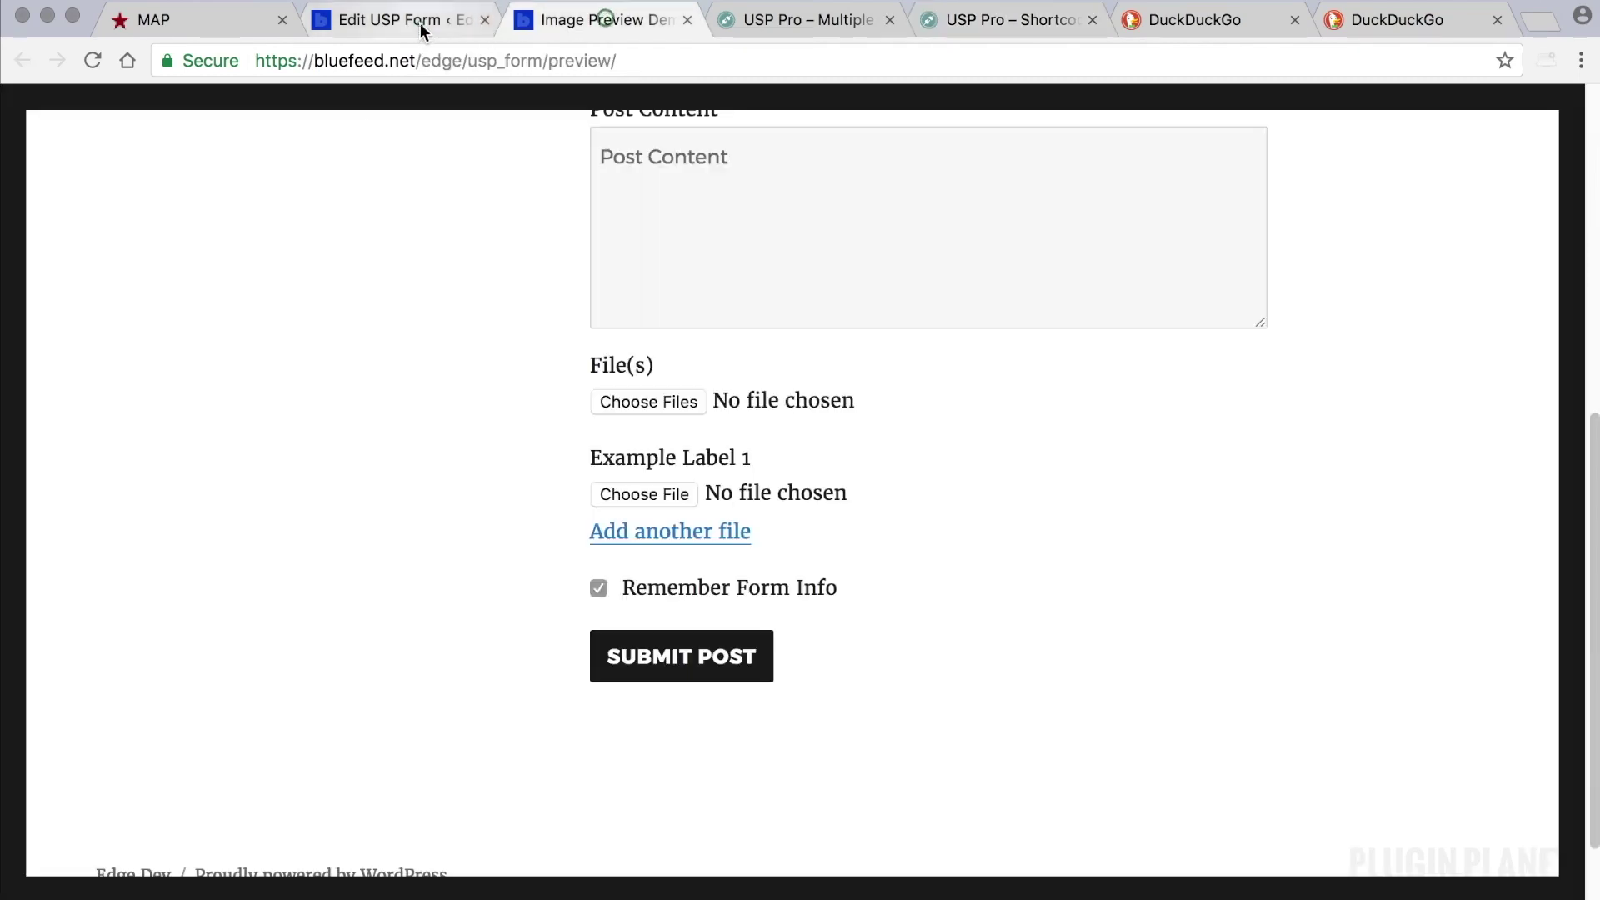
left_click(420, 23)
scroll(1168, 805, "down", 6)
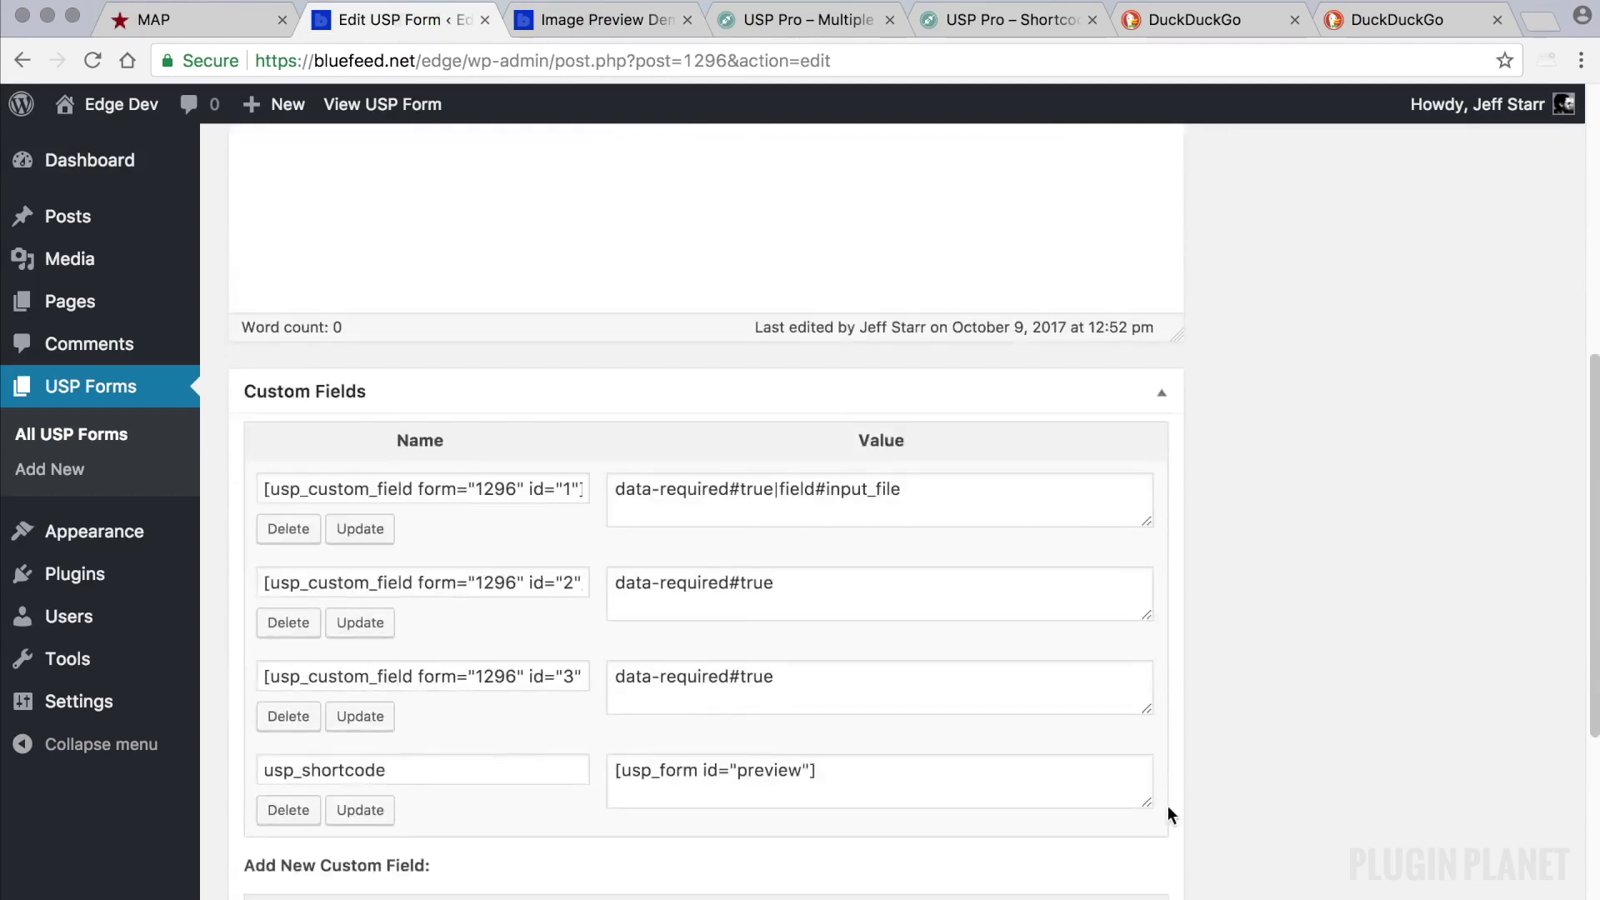
scroll(1162, 799, "up", 2)
left_click_drag(573, 291, 70, 297)
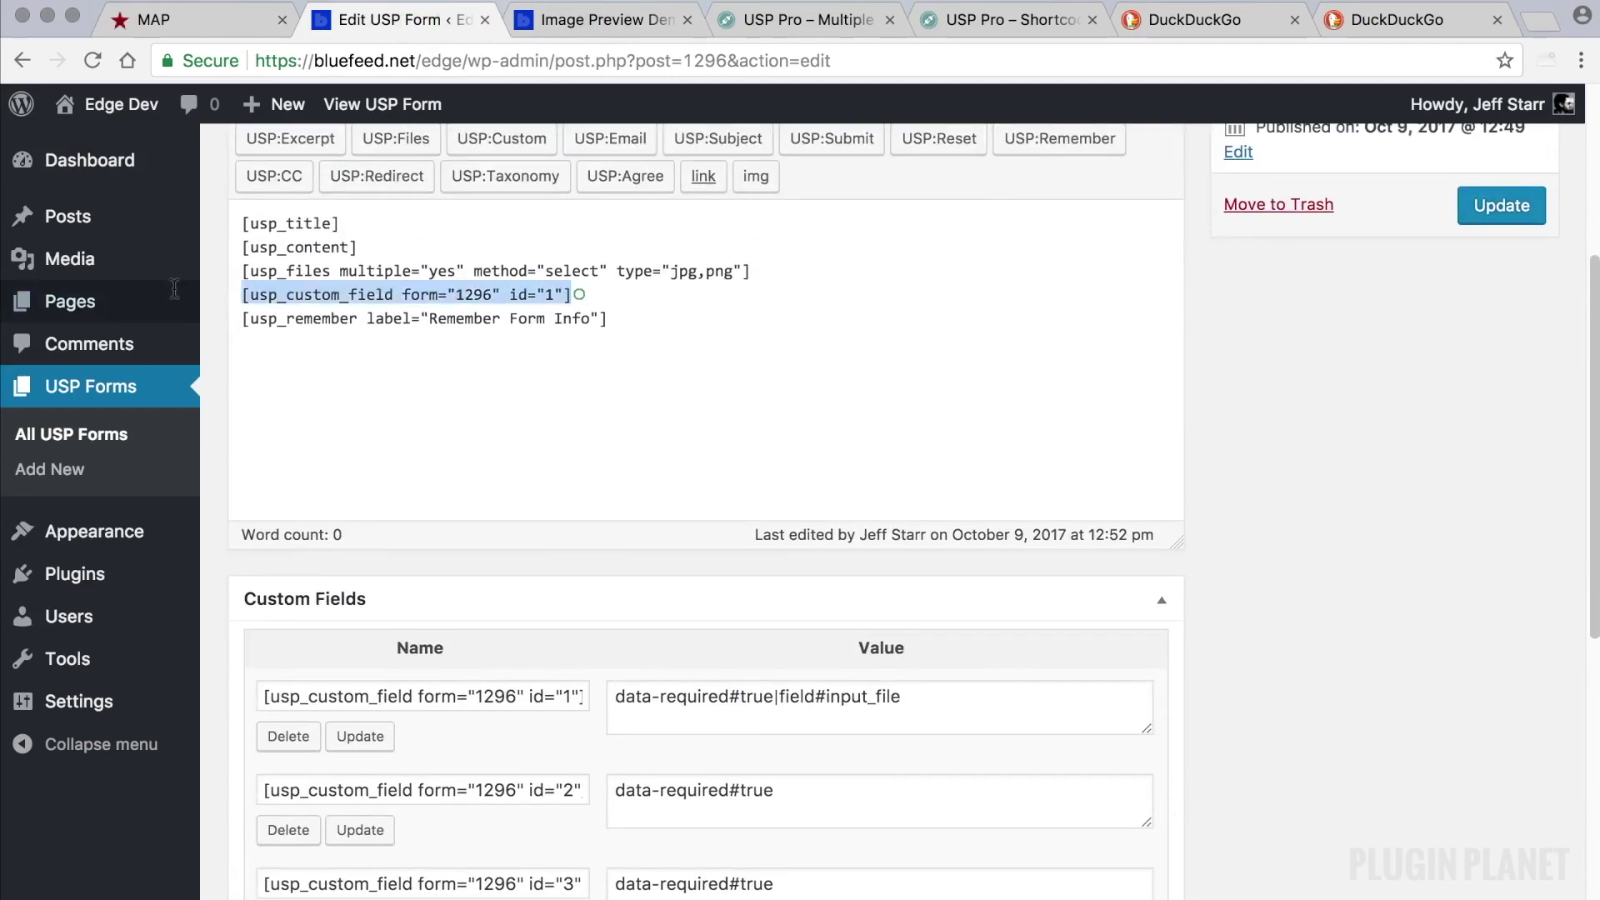
left_click(980, 706)
type("|types#")
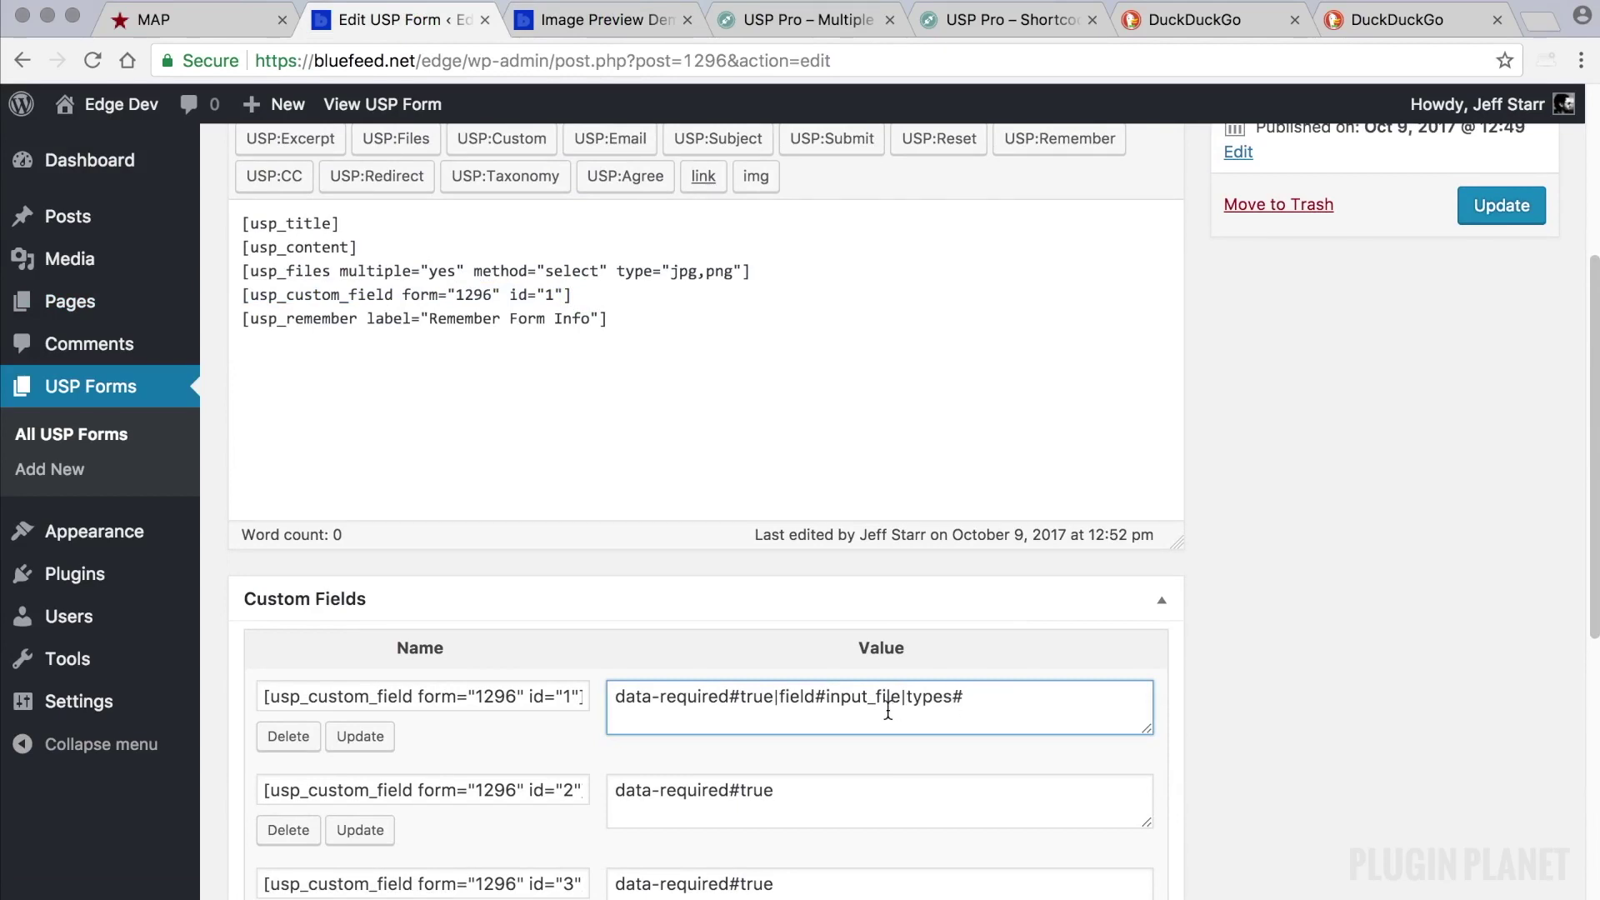
scroll(912, 704, "down", 1)
left_click_drag(954, 694, 908, 700)
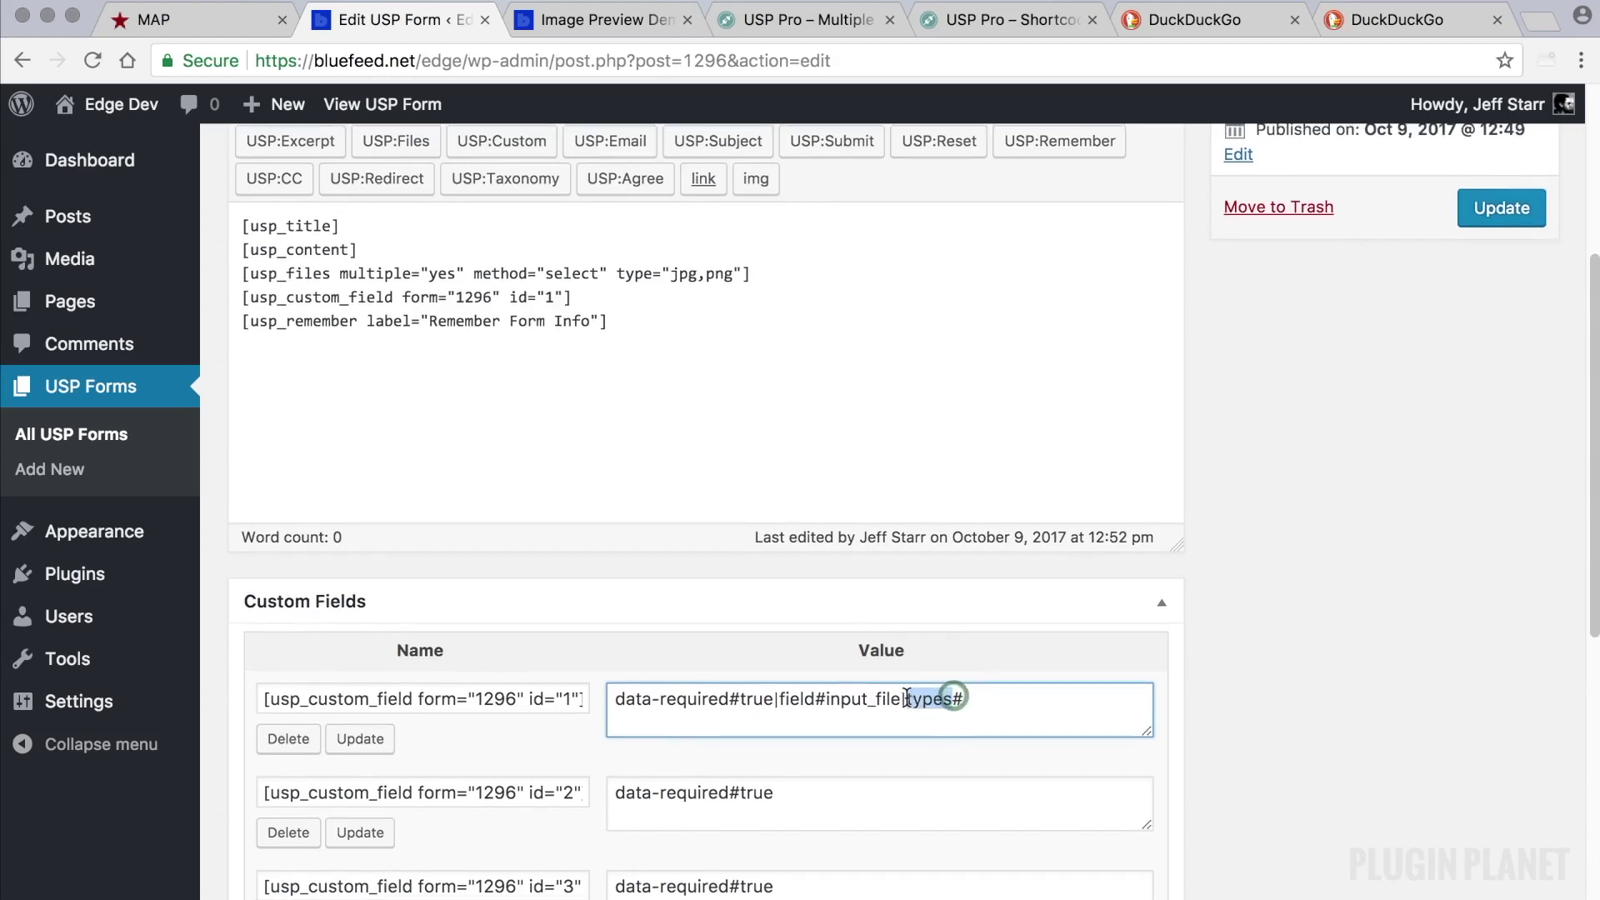
left_click(972, 706)
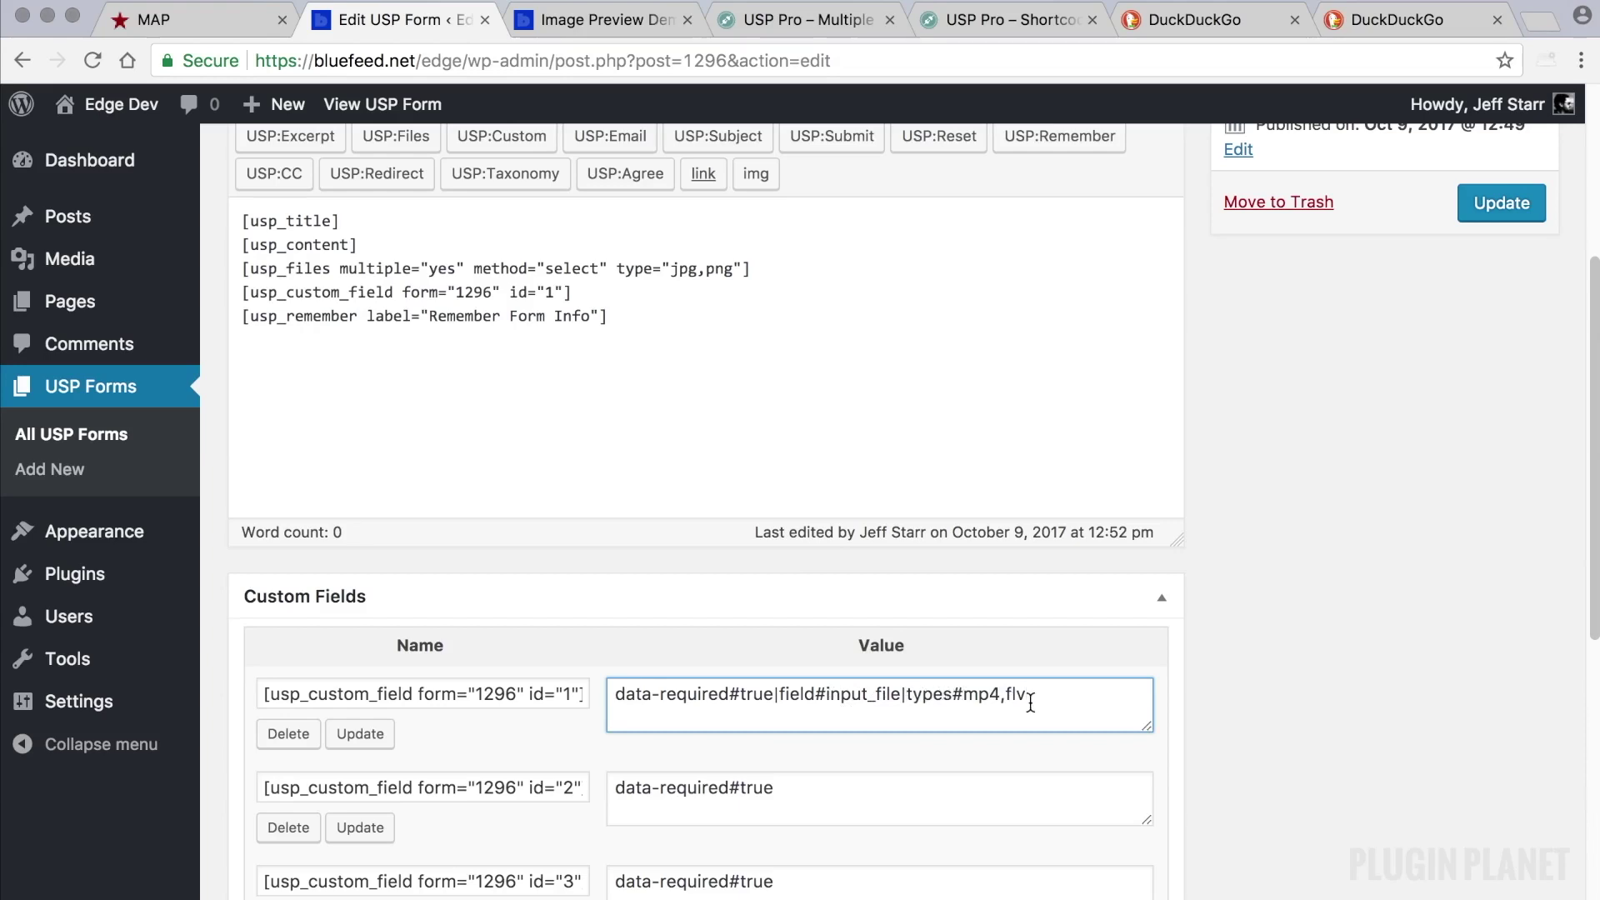
key("shift+alt+Left")
key("shift+alt+Left")
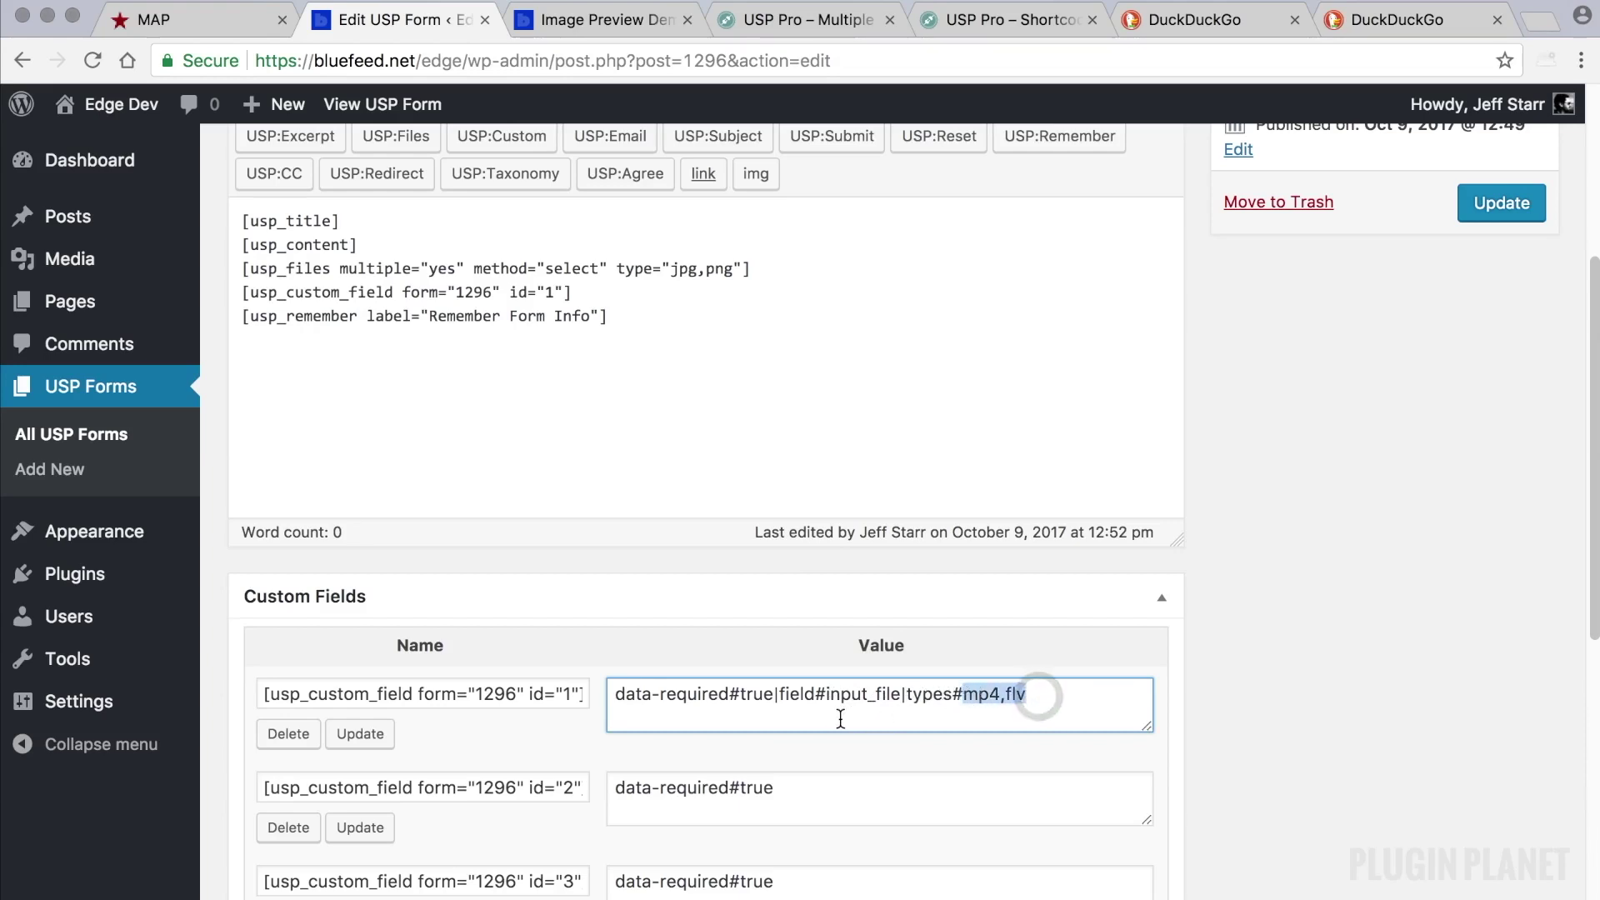
left_click(361, 733)
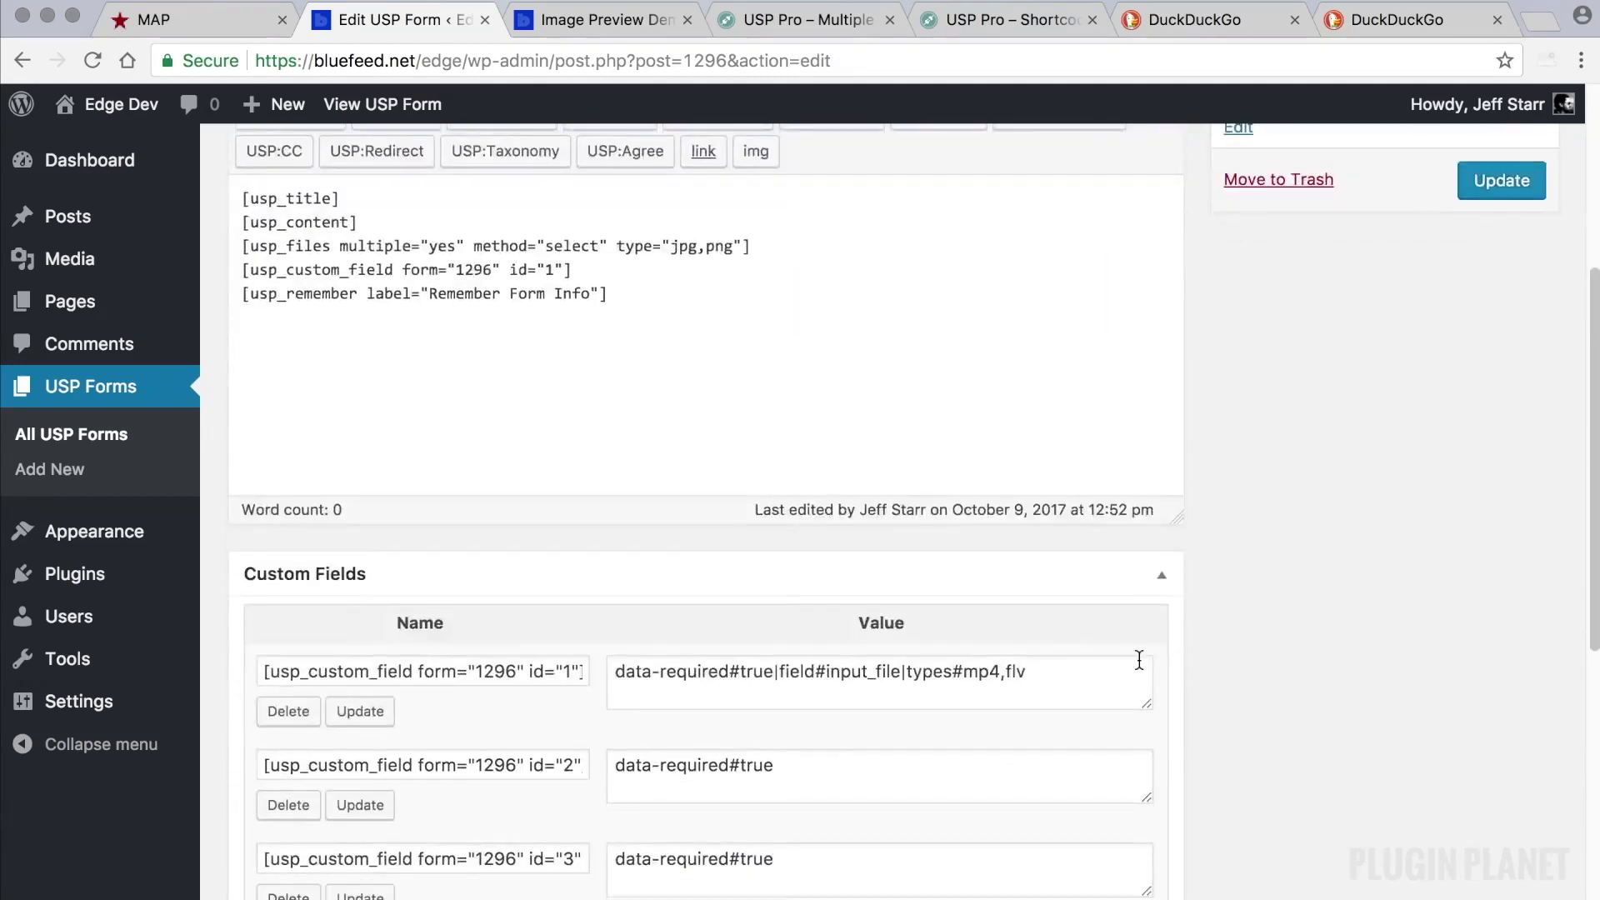
Append label#Upload Video and placeholder#Upload Video to custom field 1 and save.
left_click(1081, 670)
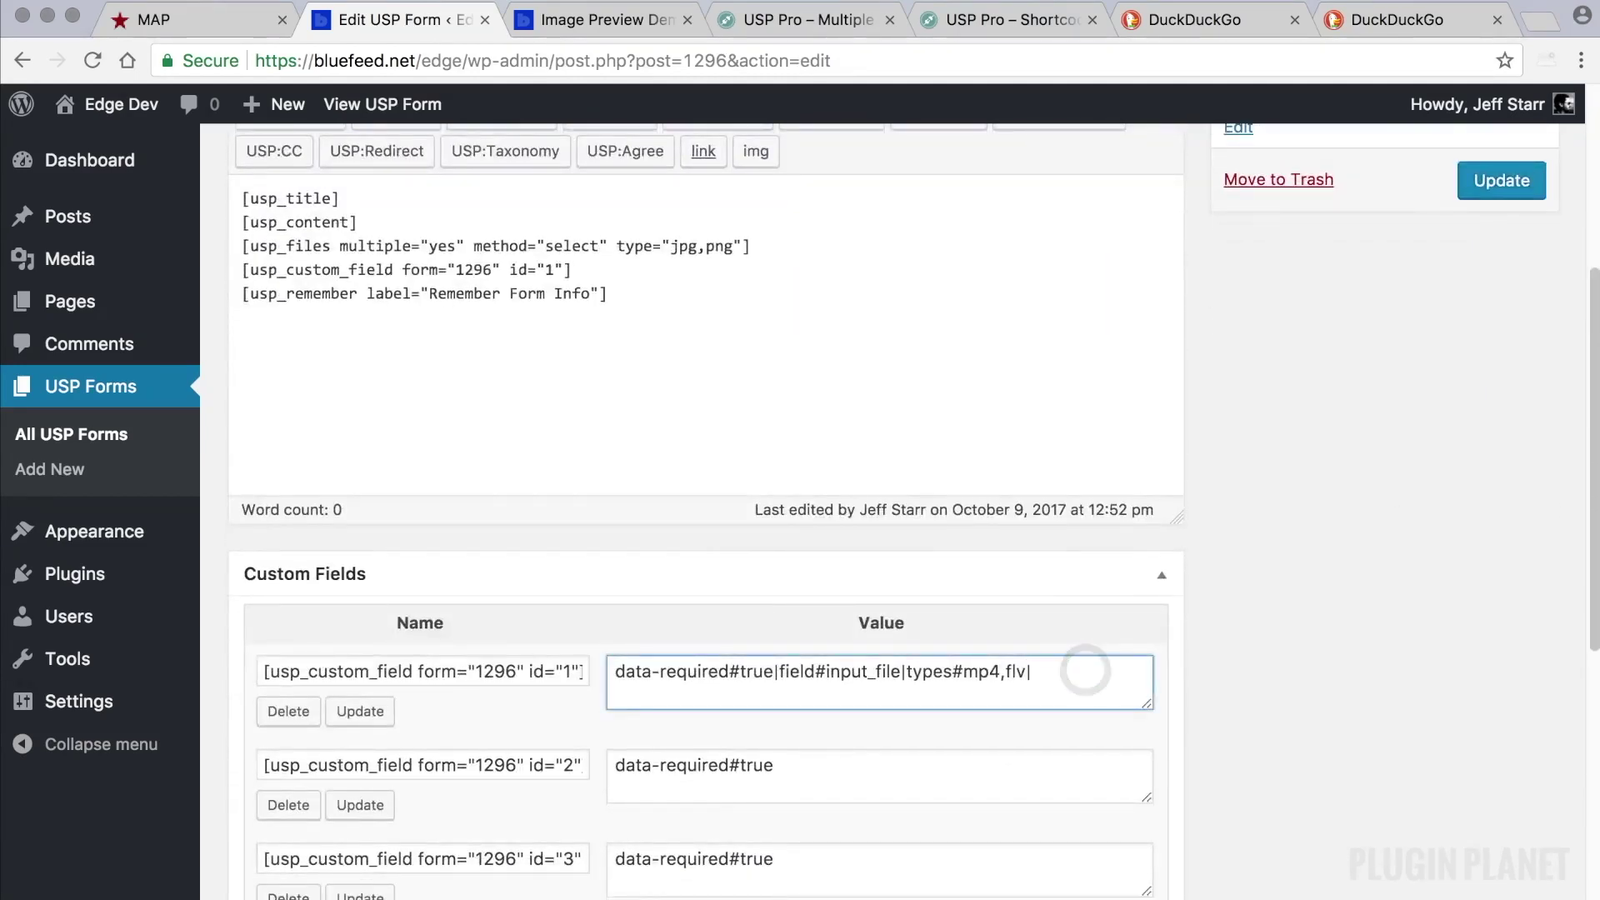
type("|")
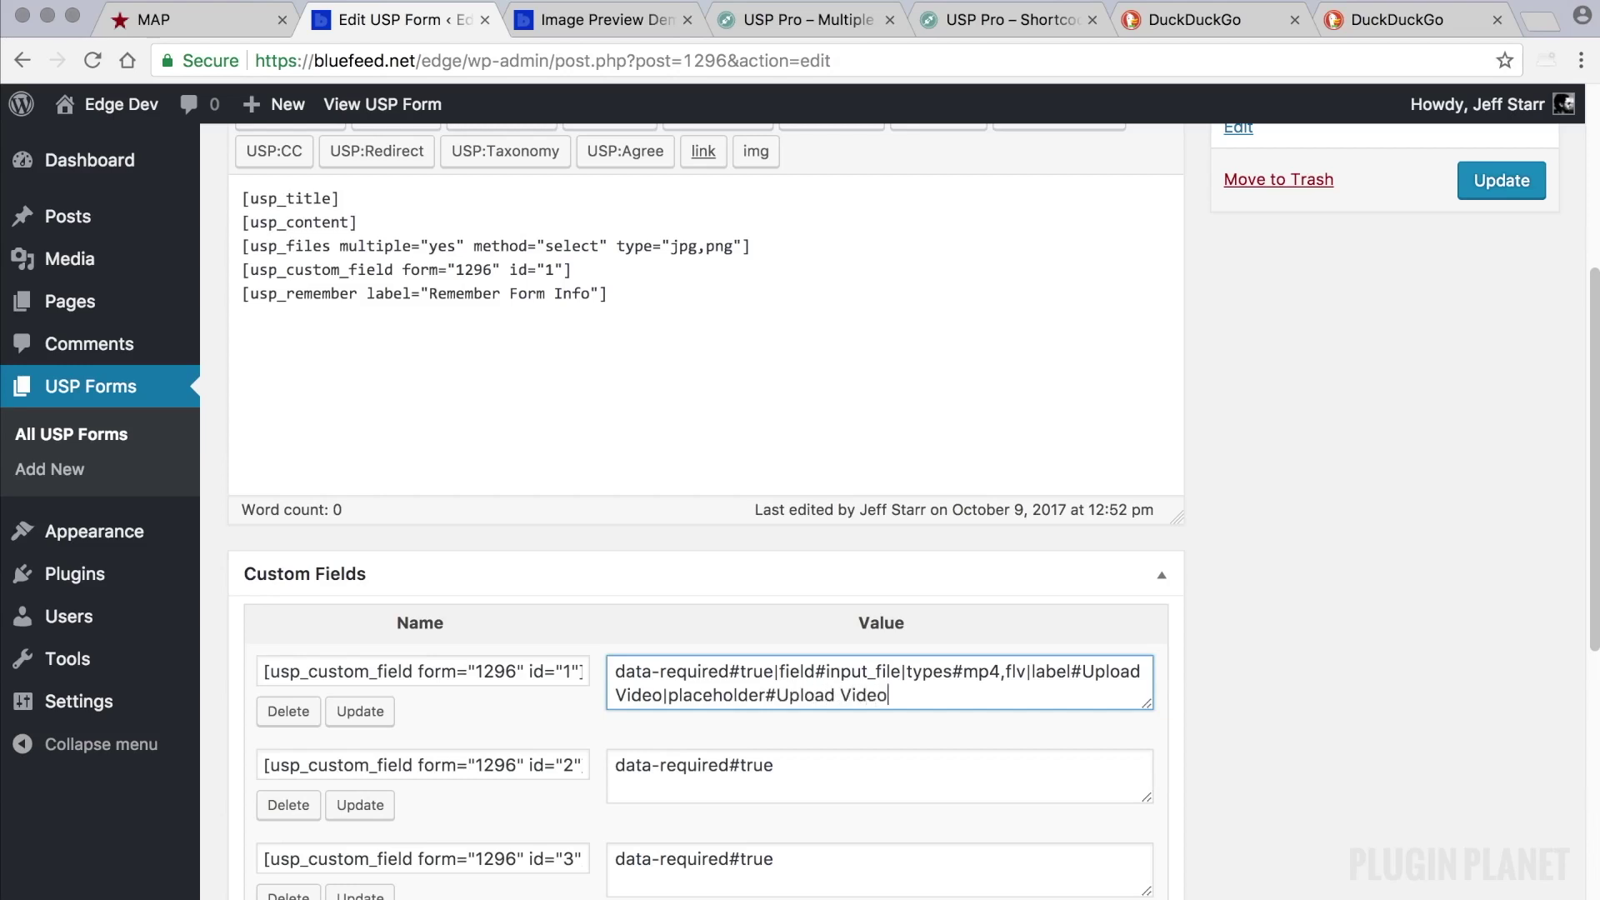
left_click(360, 711)
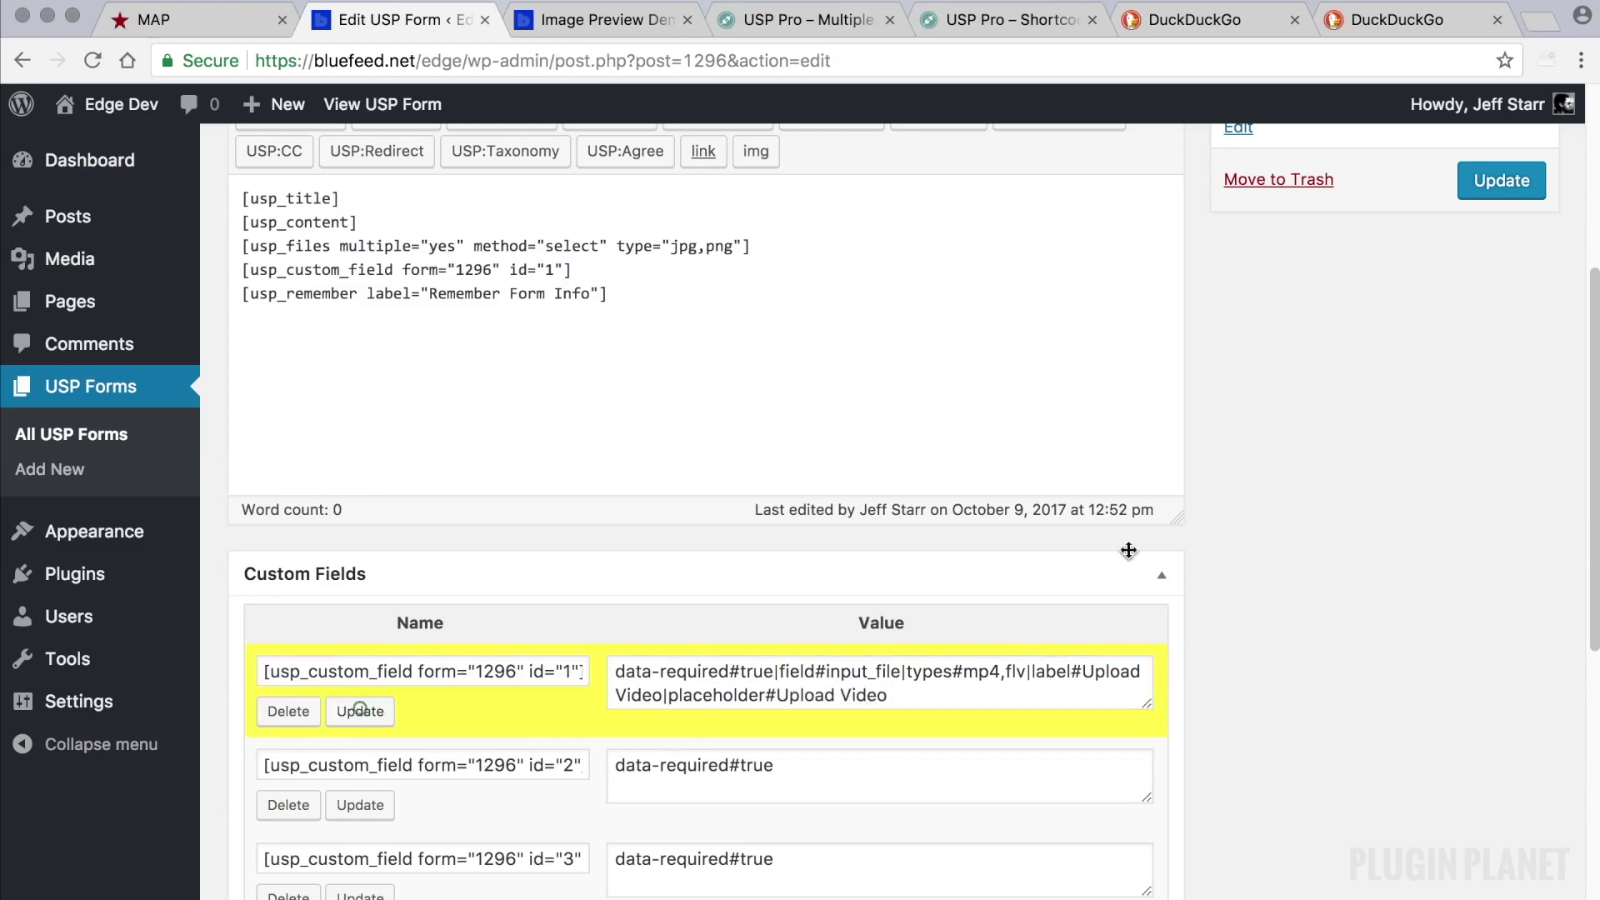
Save the form, reload its preview, and test the Upload Video file chooser.
left_click(1507, 184)
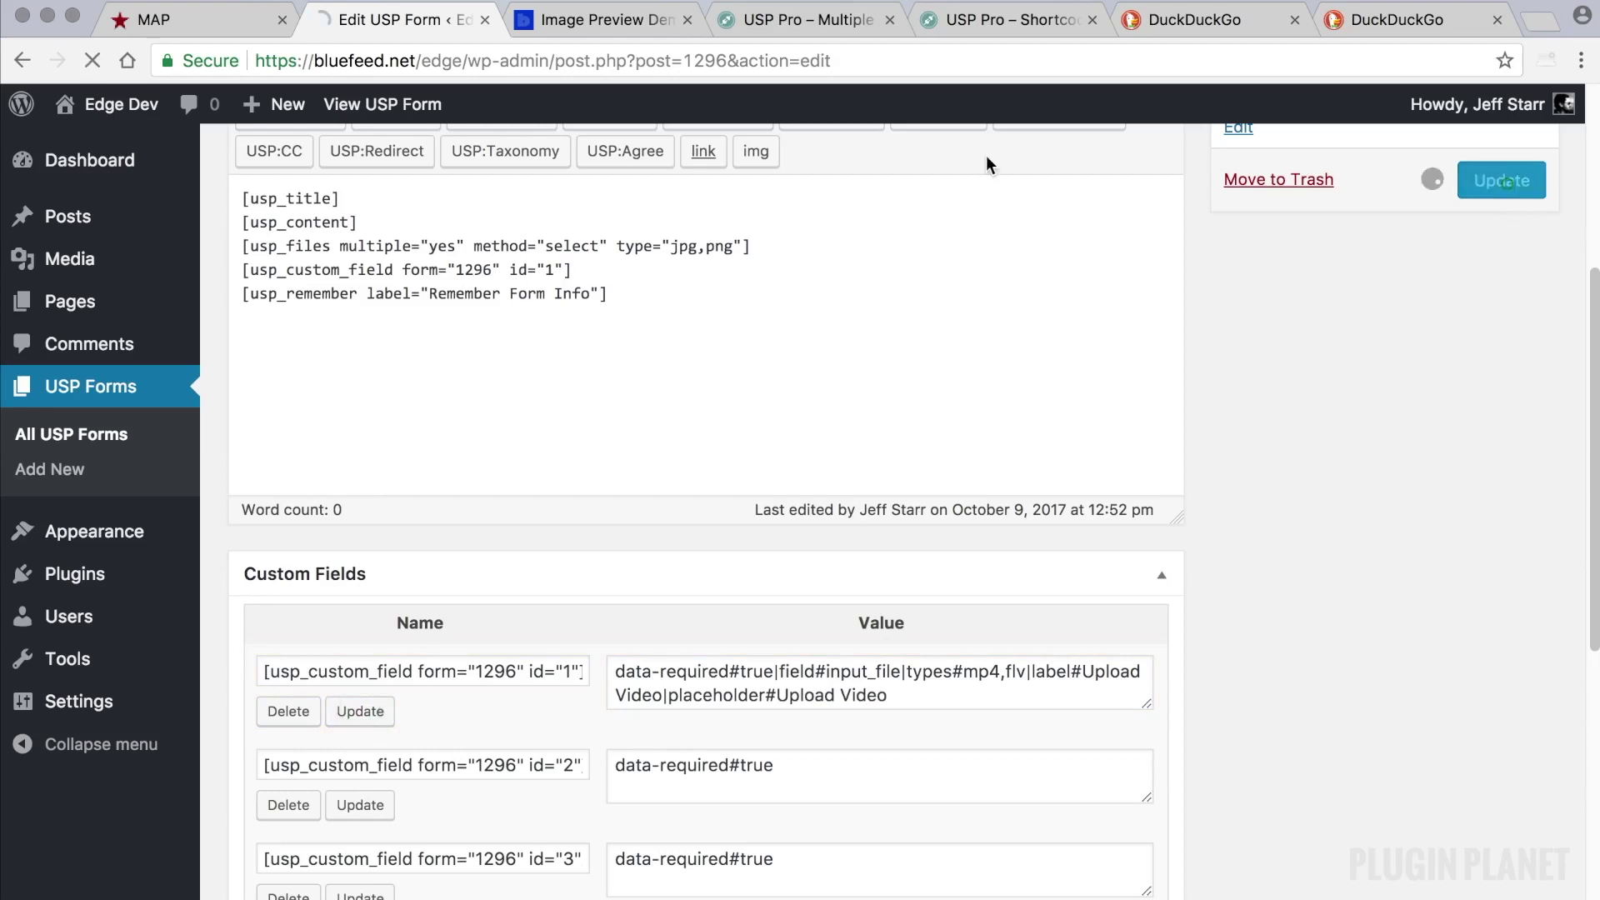
left_click(592, 24)
left_click(93, 60)
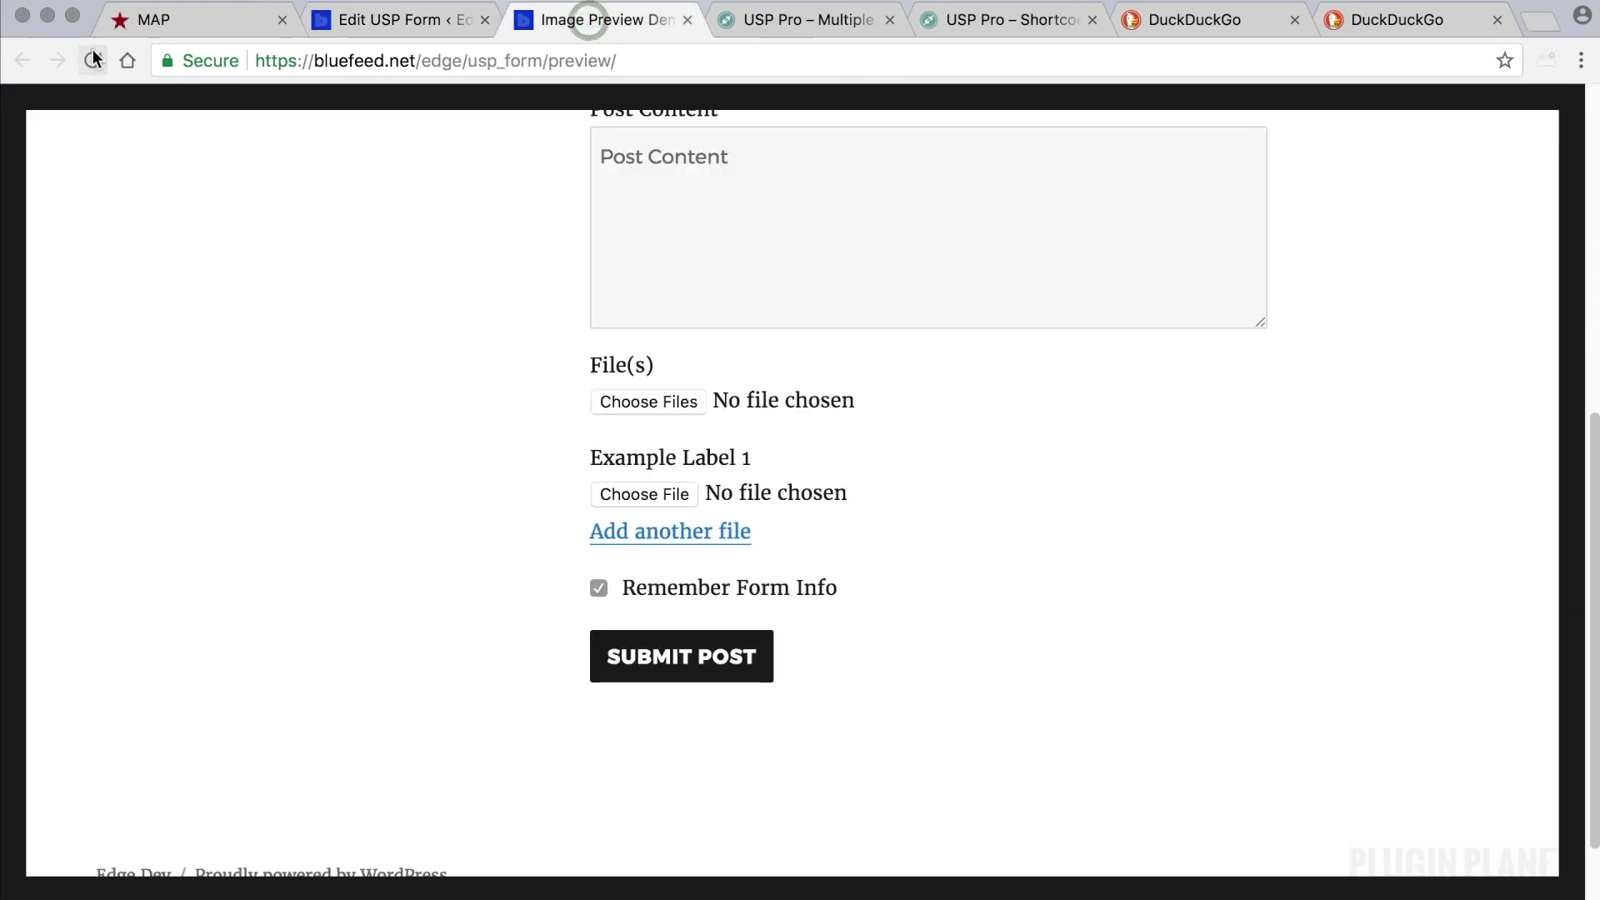
left_click(662, 497)
left_click(1101, 535)
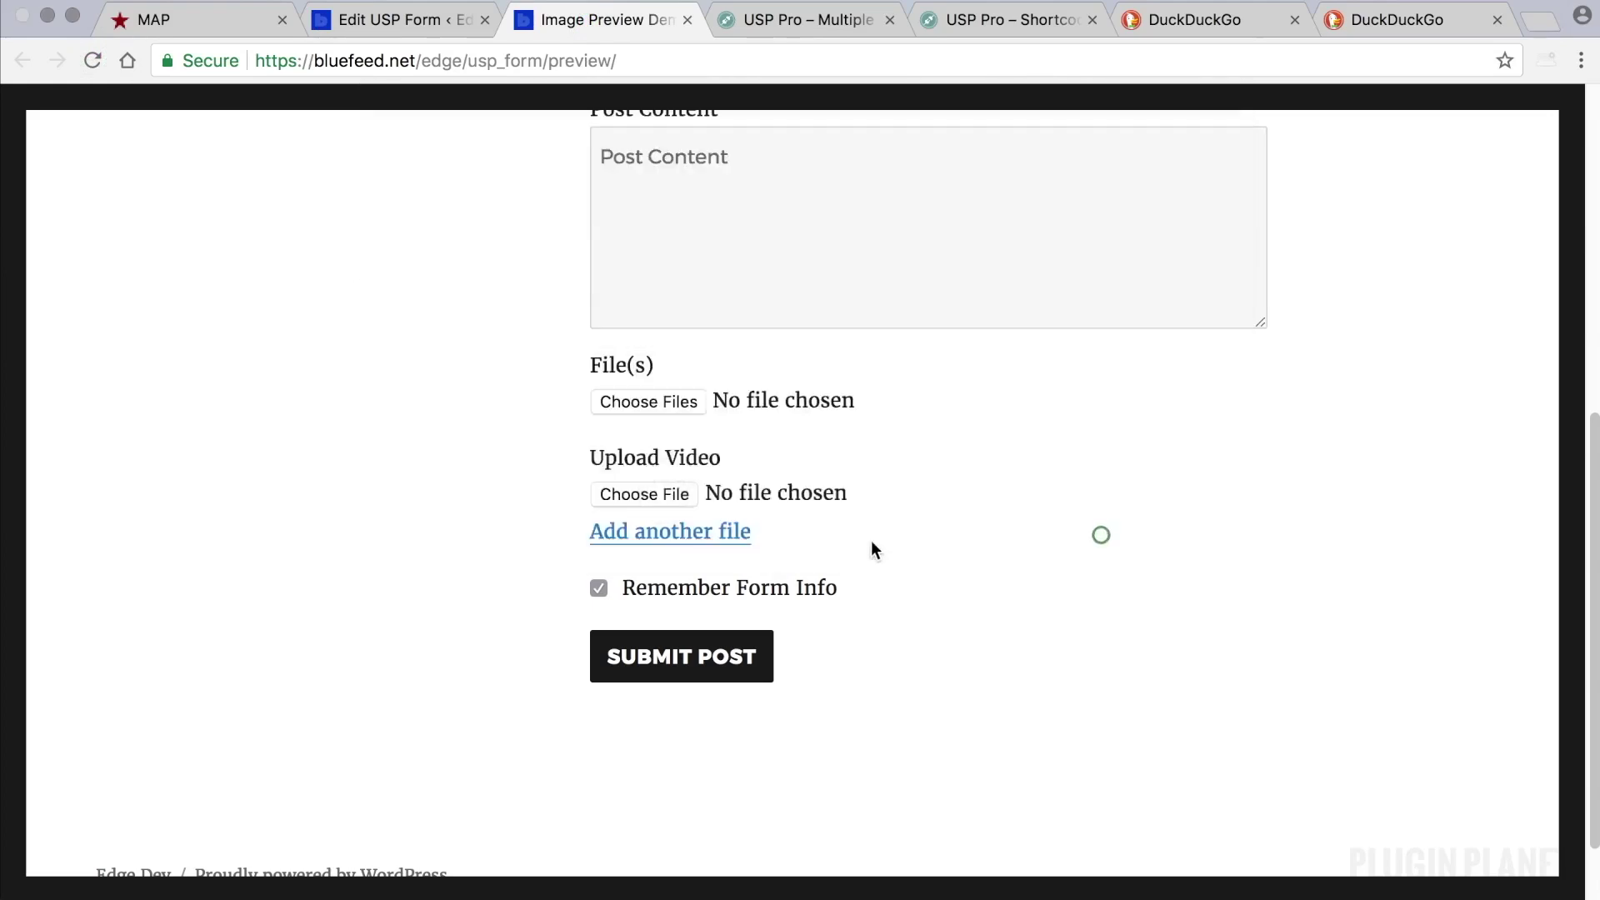
Test the File(s) chooser, then add two more file rows to Upload Video.
scroll(1058, 575, "up", 5)
scroll(784, 417, "down", 4)
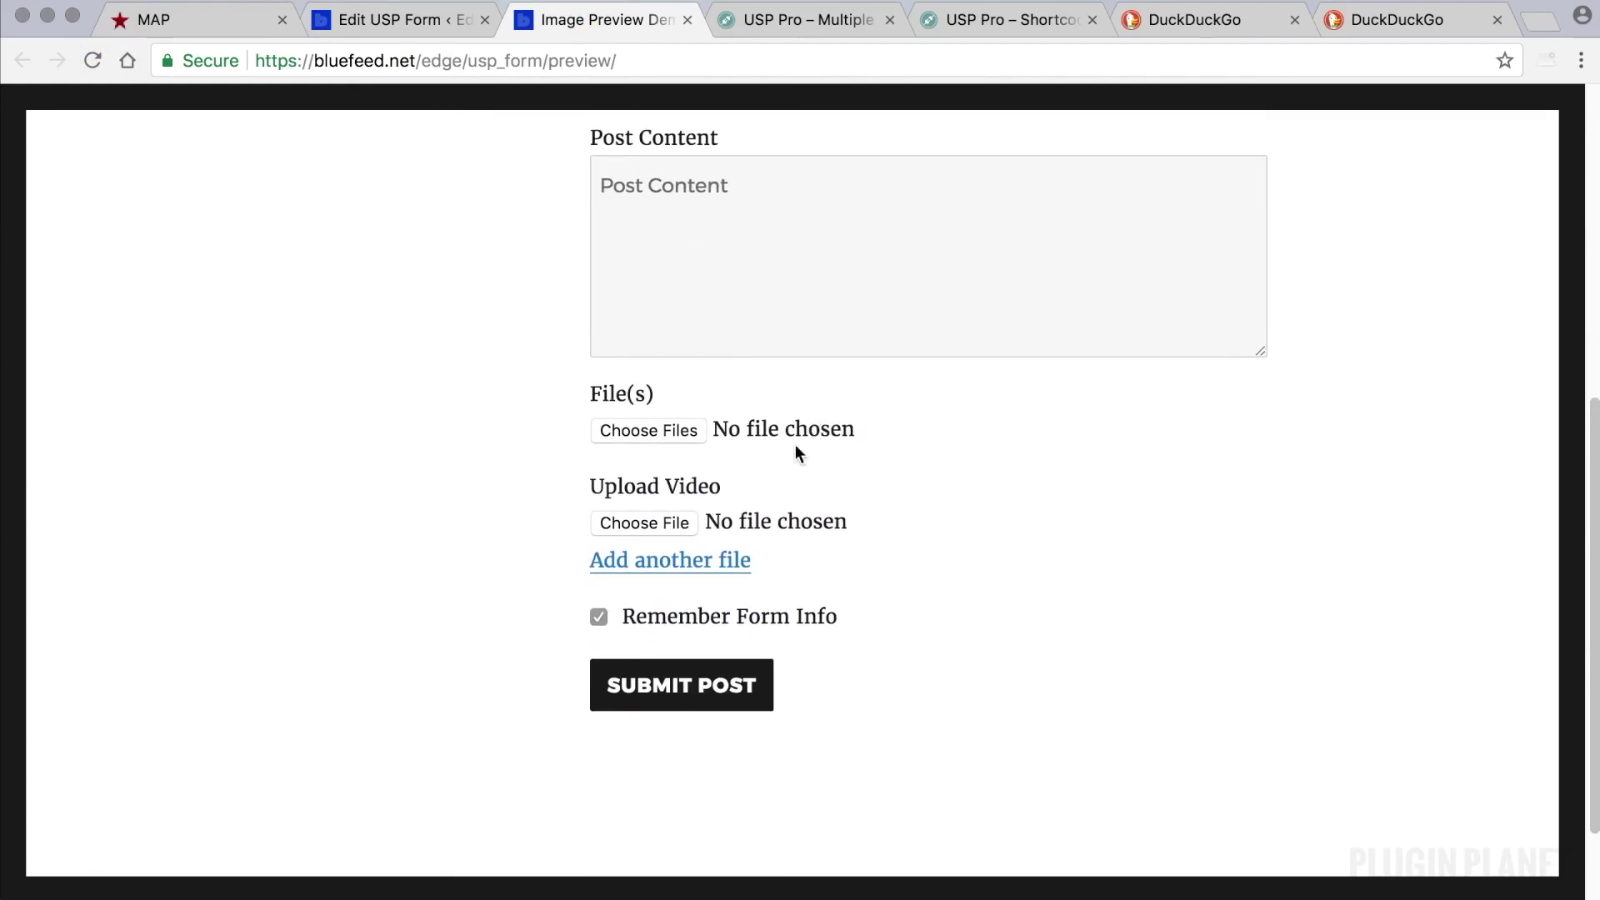
left_click(682, 432)
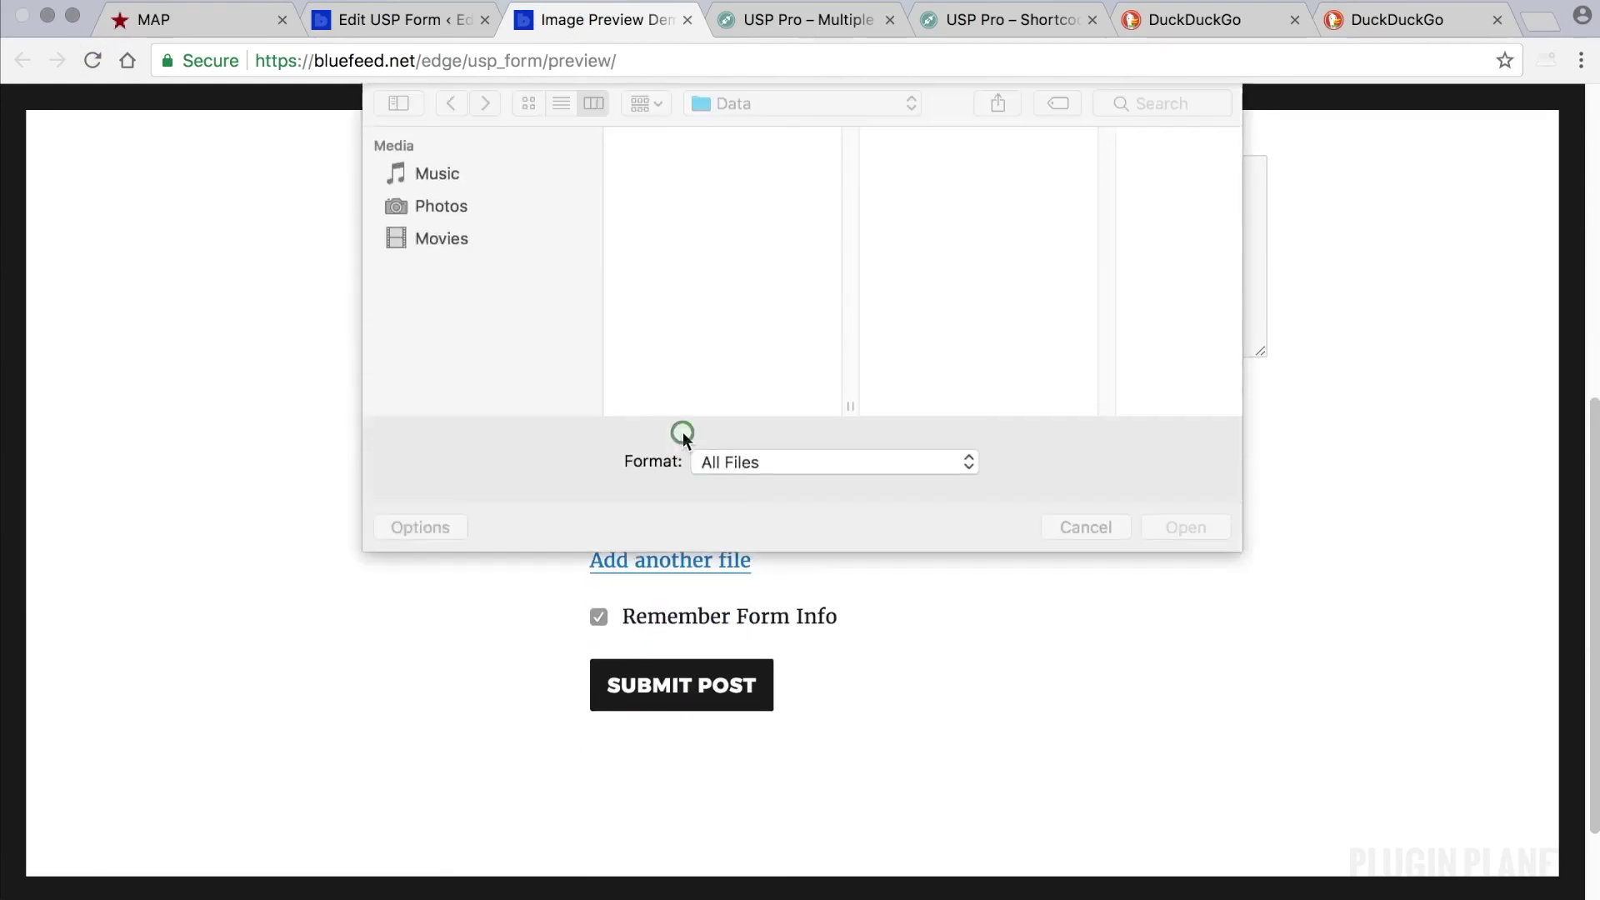
left_click(1075, 533)
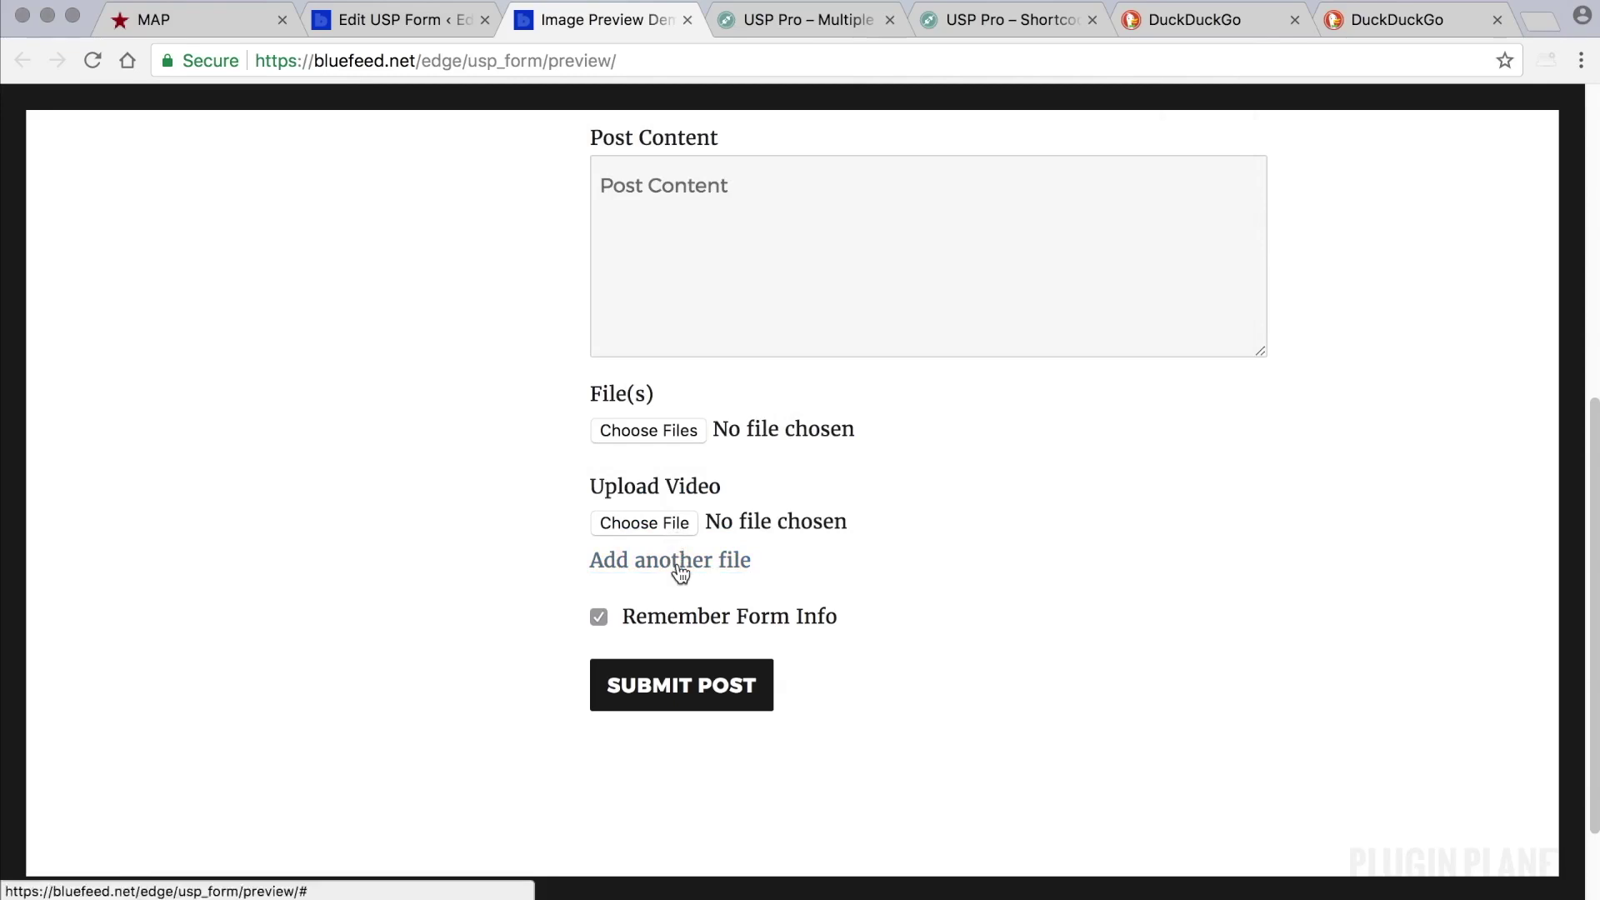
left_click(735, 563)
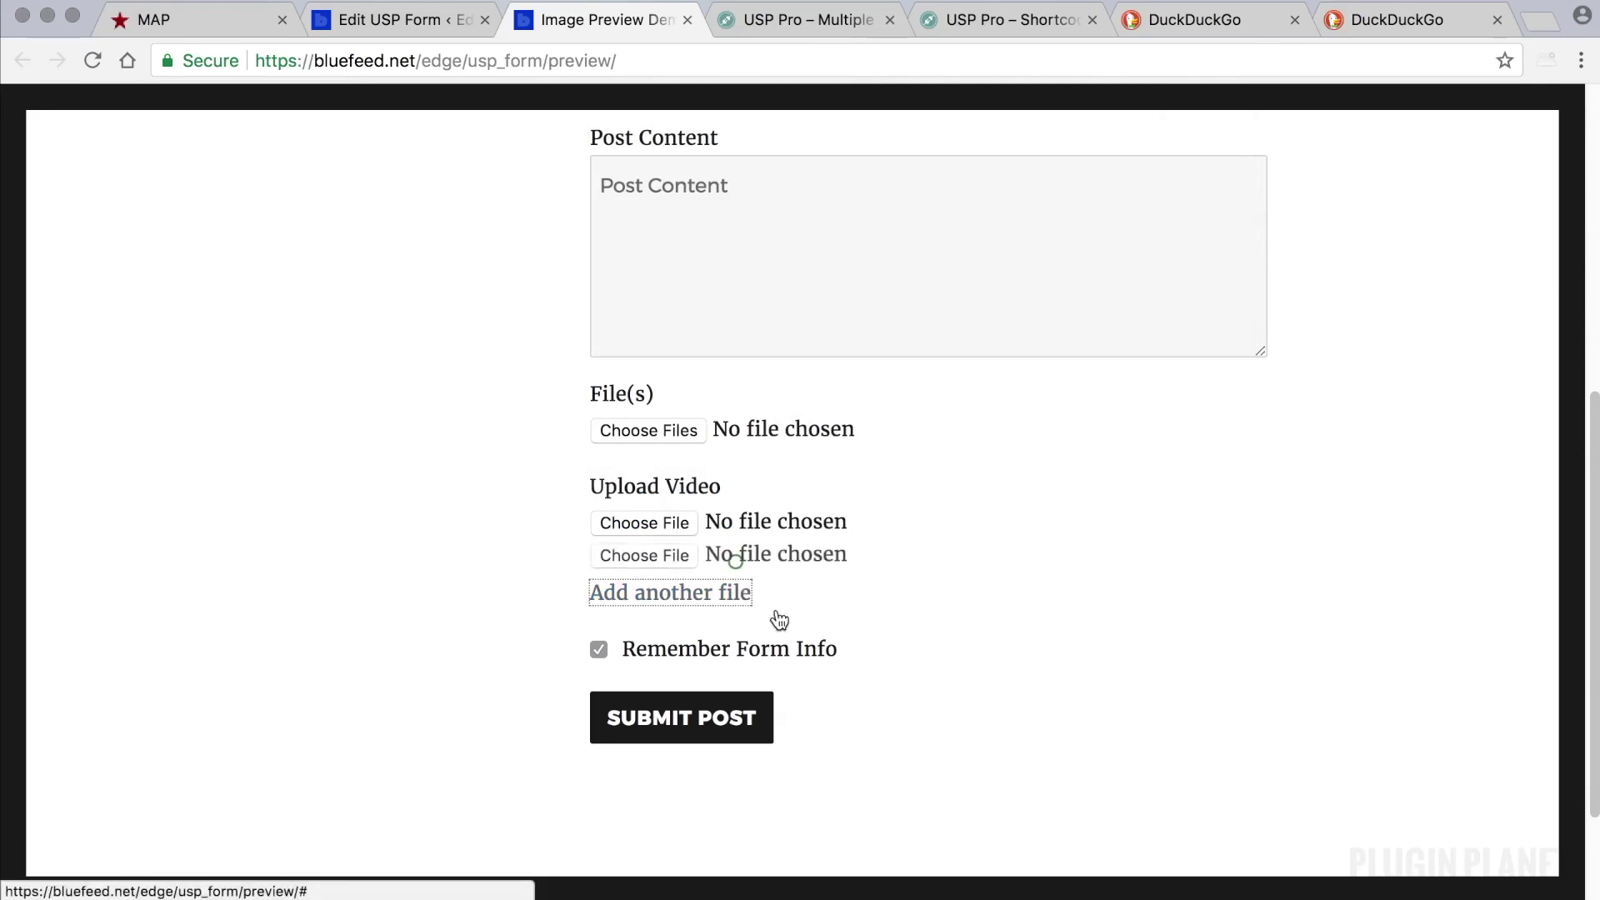
left_click(731, 592)
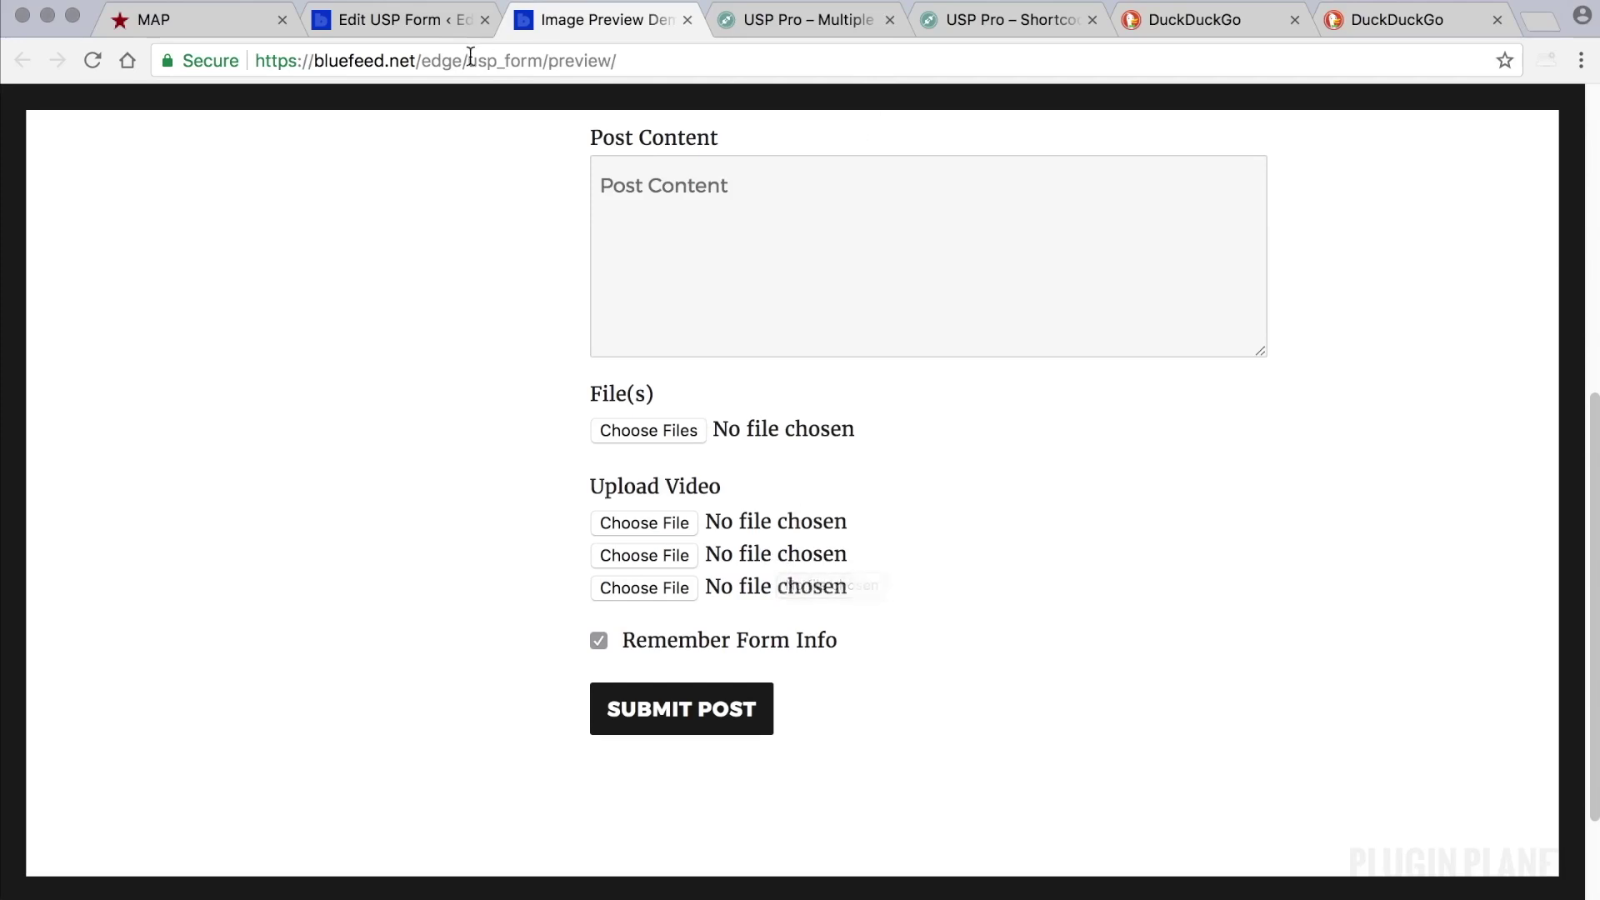
Append |field#input_file to the second custom field's value and update that field.
left_click(417, 20)
scroll(1240, 554, "down", 5)
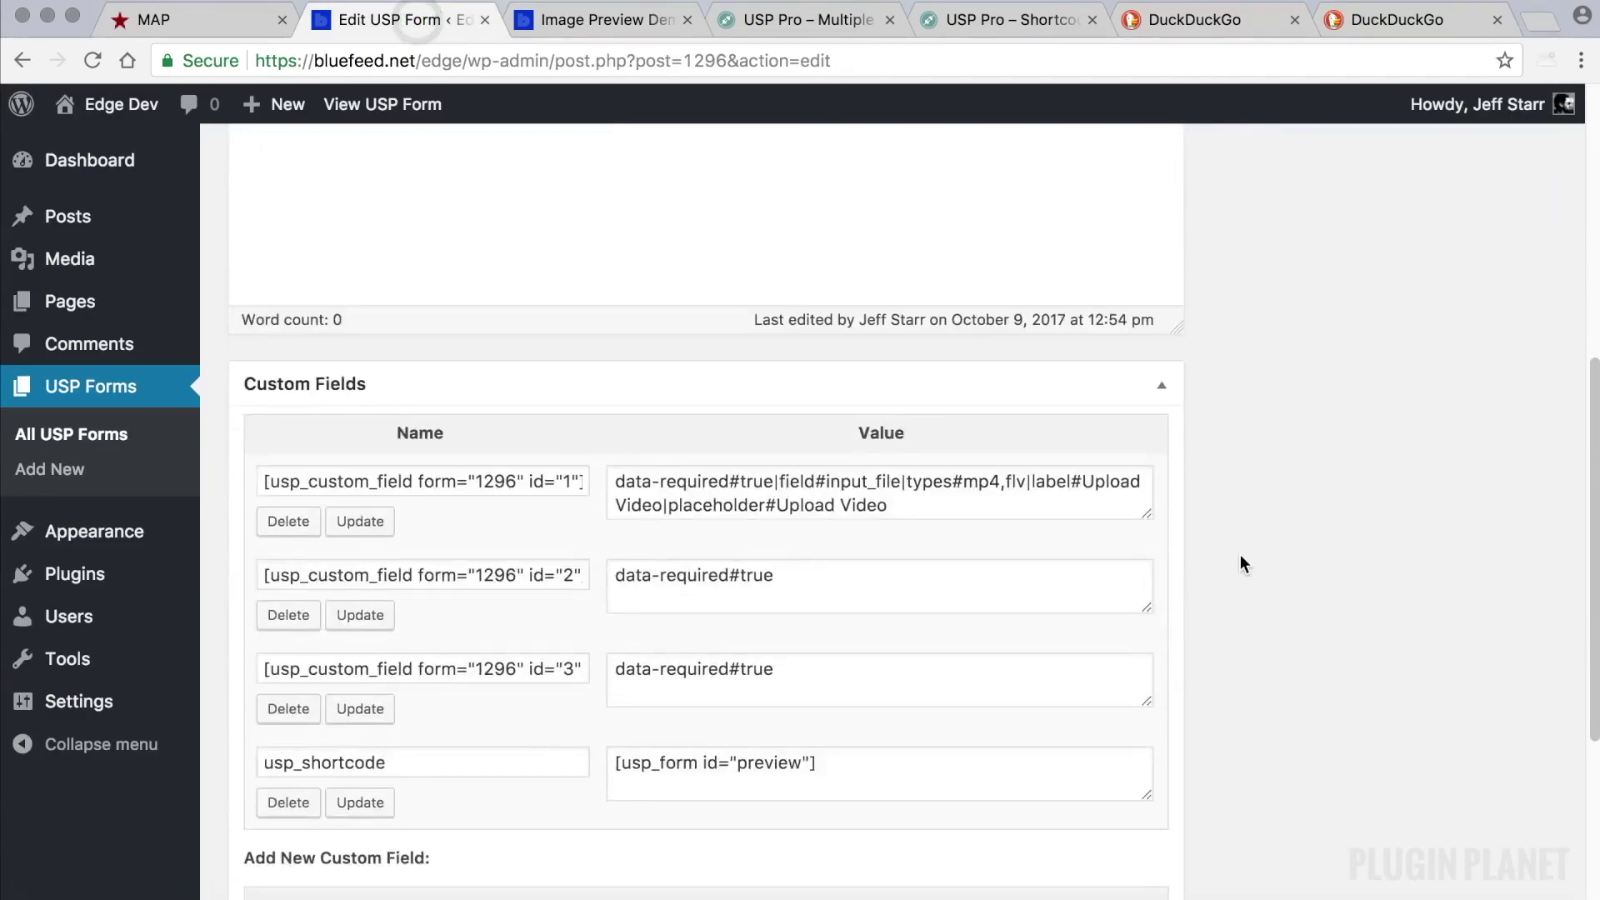
left_click_drag(901, 484, 778, 483)
key("ctrl+c")
left_click(813, 575)
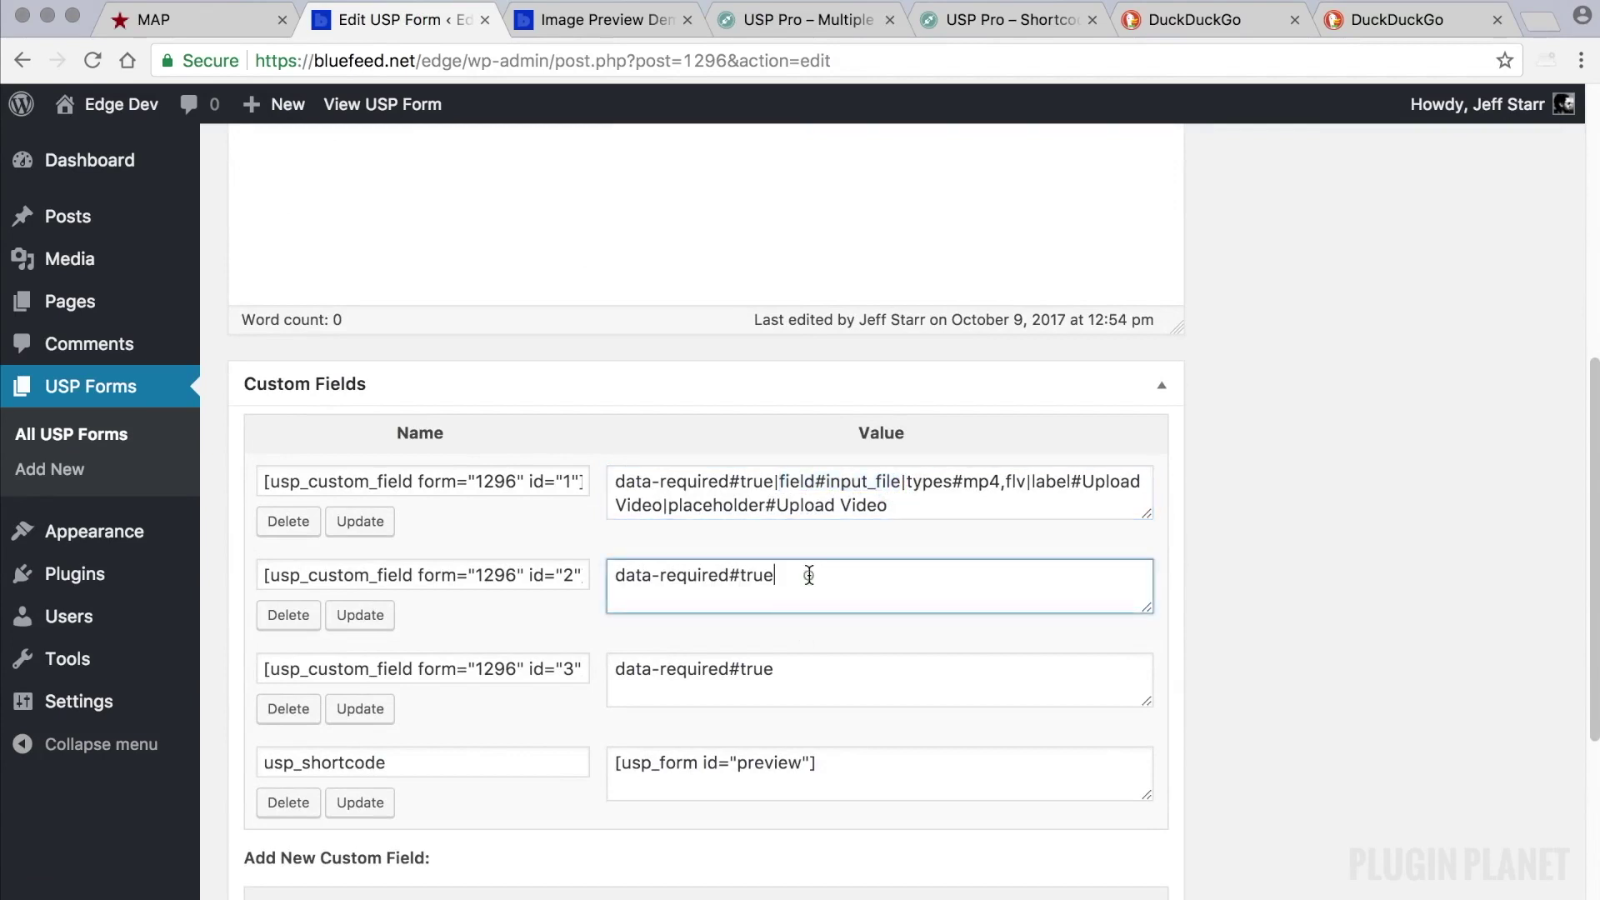
type("|")
key("ctrl+v")
scroll(875, 571, "down", 1)
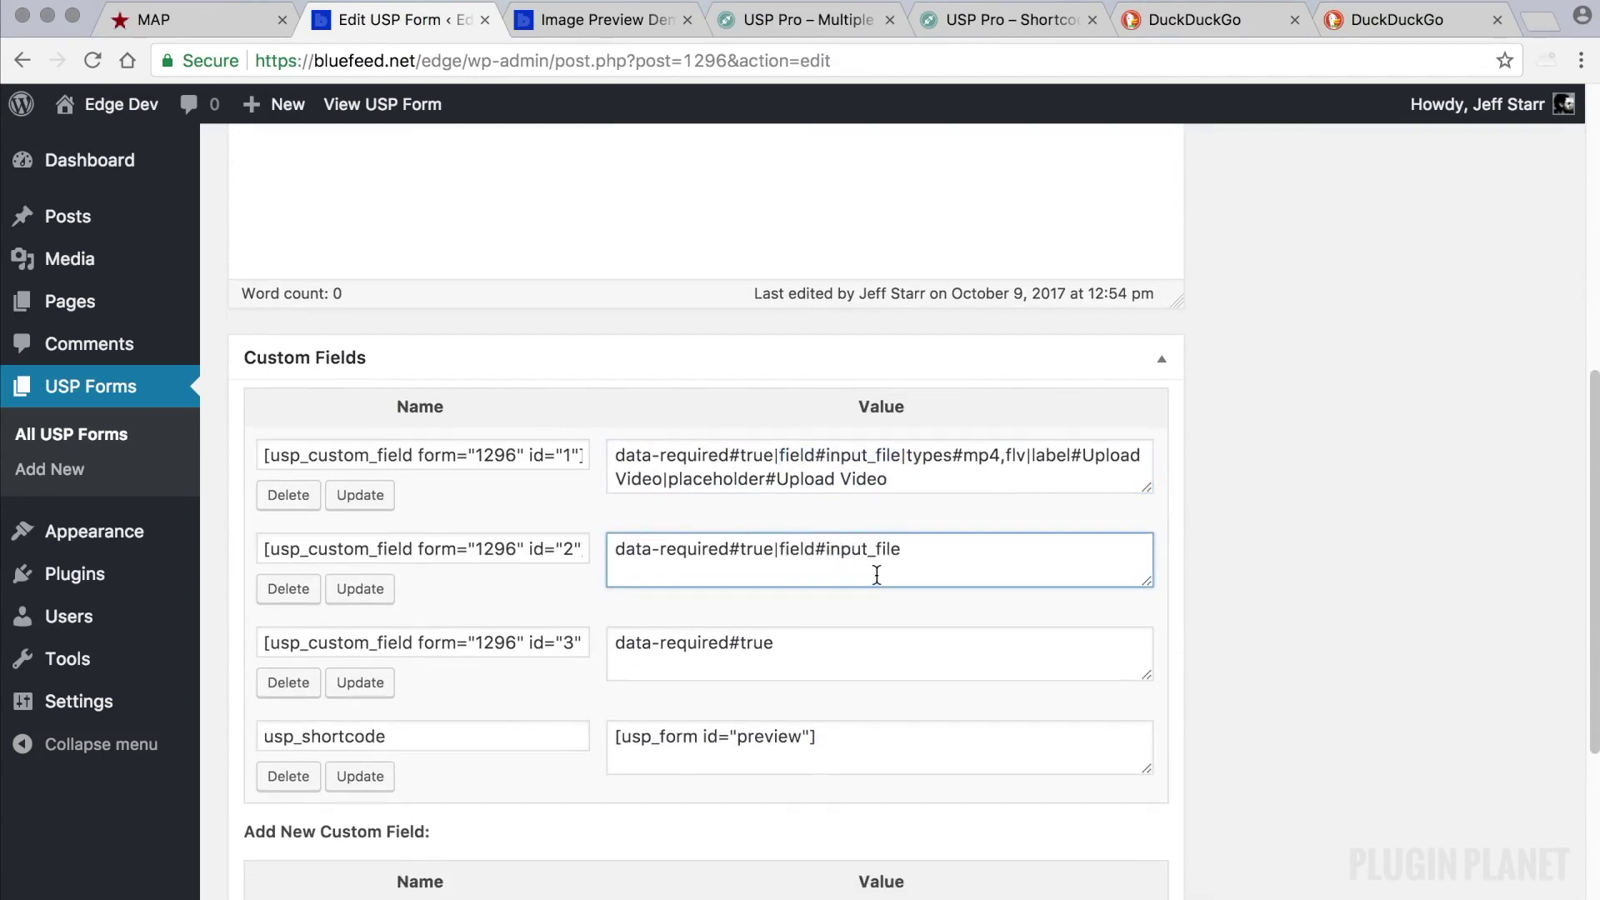
left_click_drag(904, 552, 778, 550)
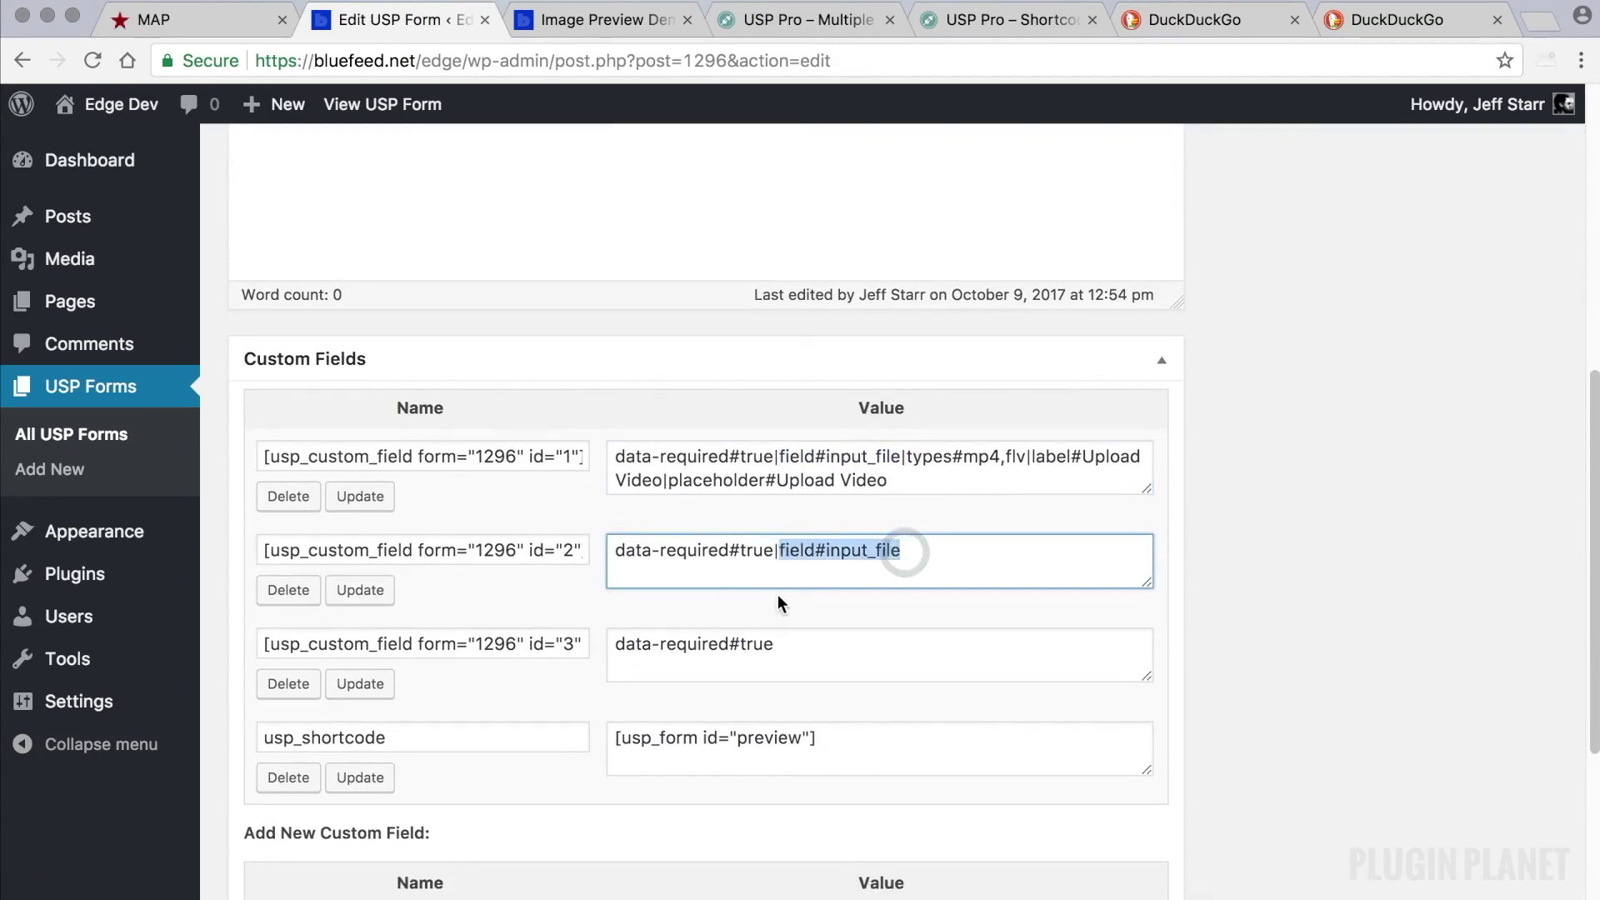
left_click(990, 550)
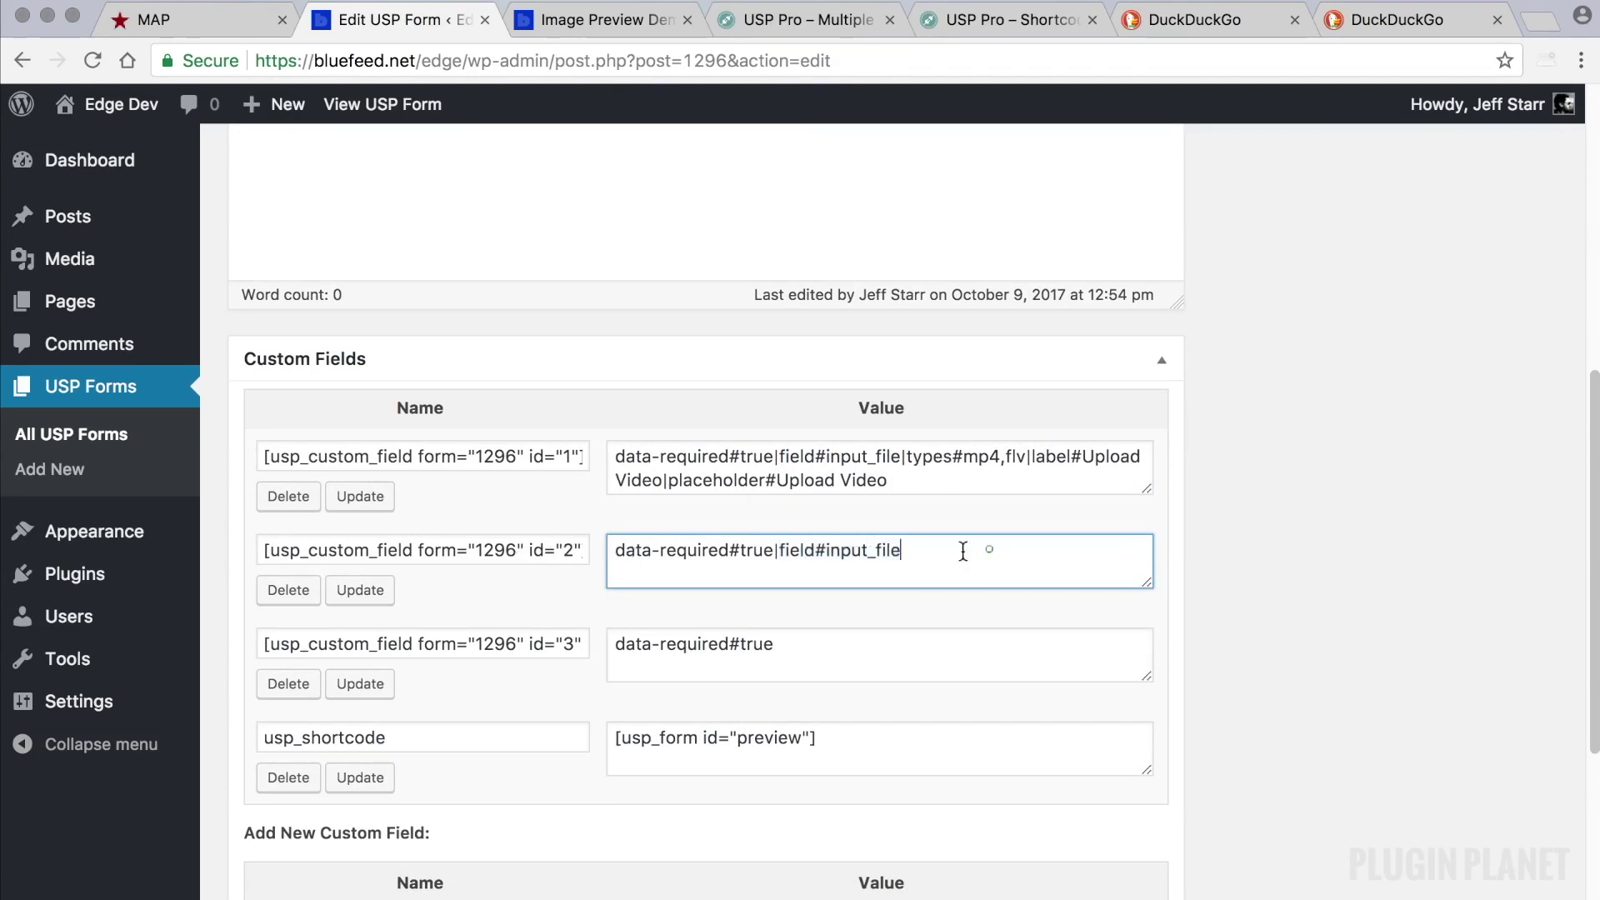
scroll(834, 553, "down", 1)
mouse_move(900, 551)
left_mouse_down()
mouse_move(875, 548)
mouse_move(912, 546)
left_mouse_up()
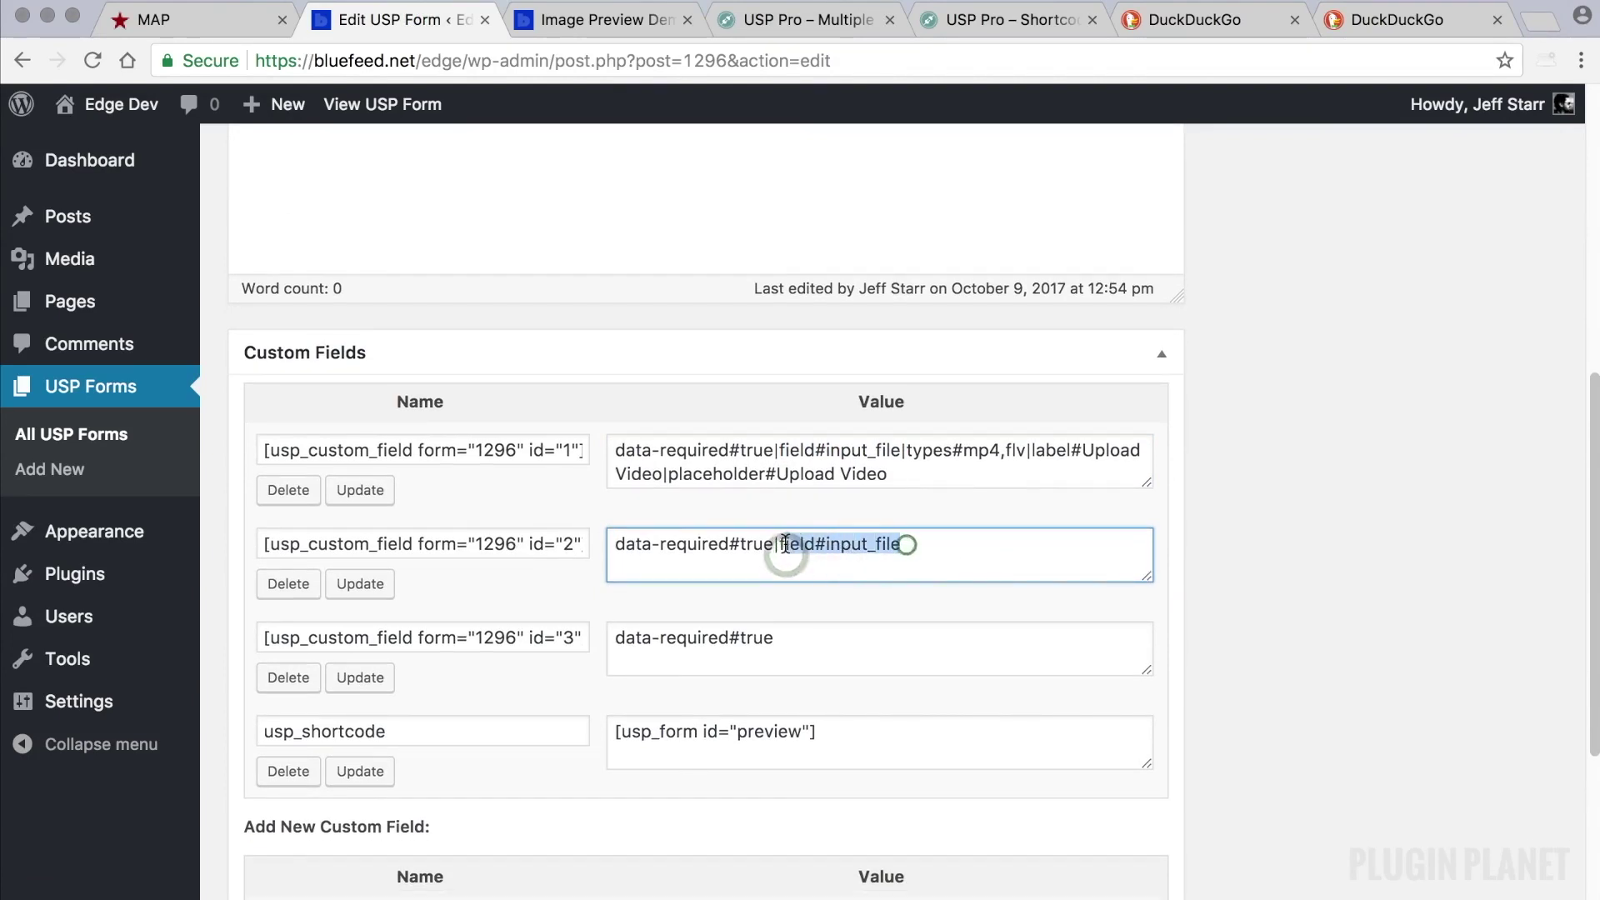
left_click(373, 590)
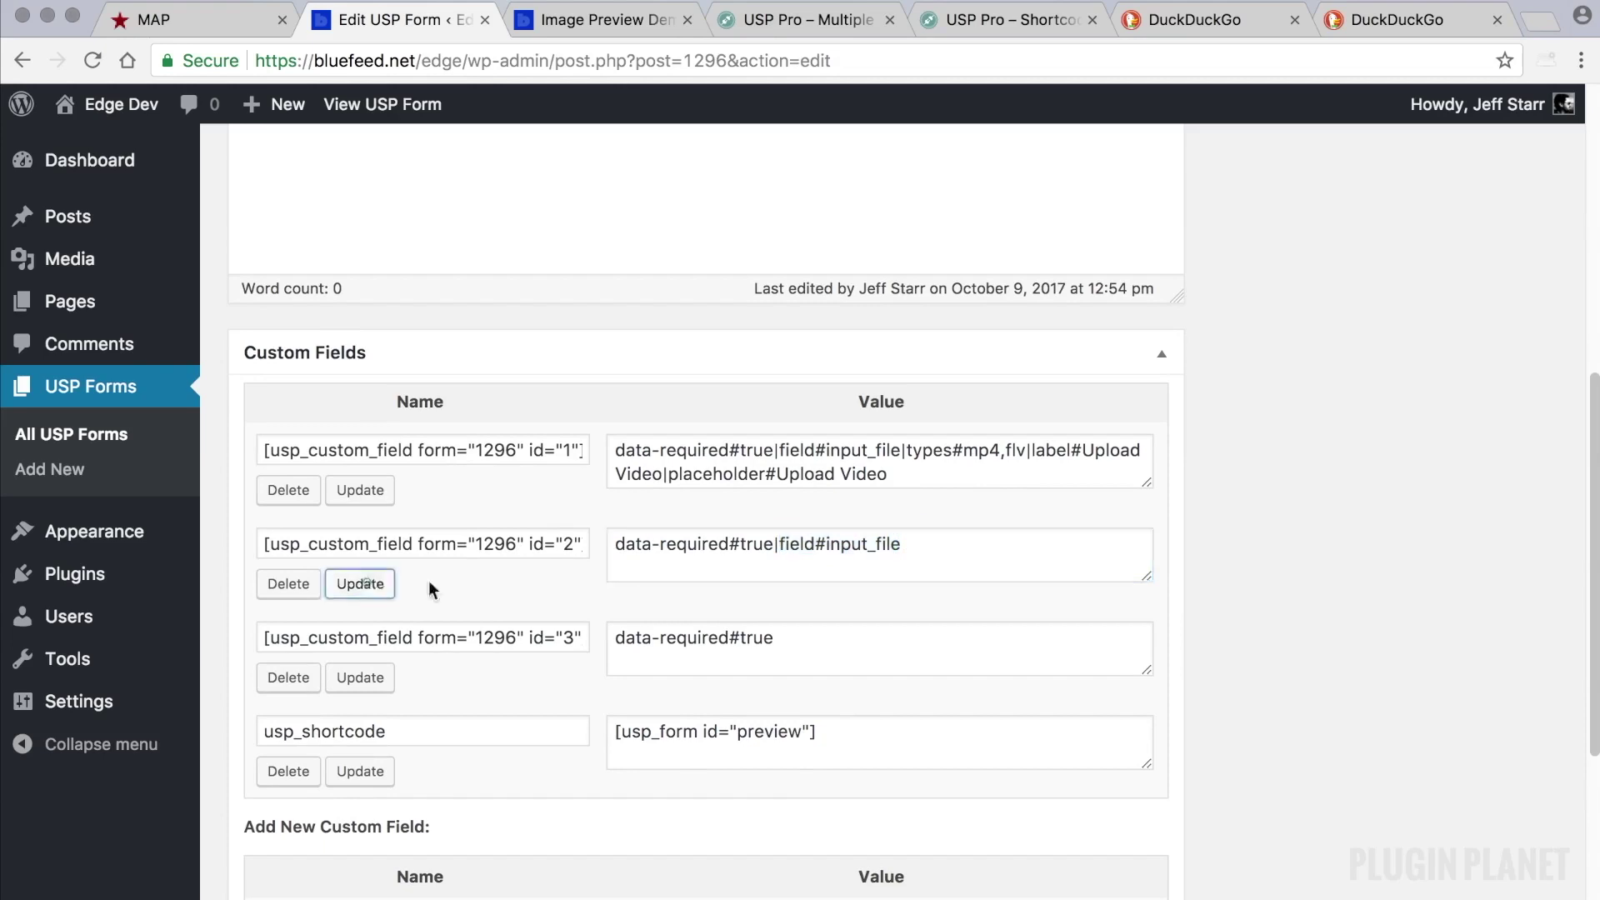
Paste the second custom field's shortcode on a new line after id="1" and save the form.
left_click(523, 543)
triple_click(523, 543)
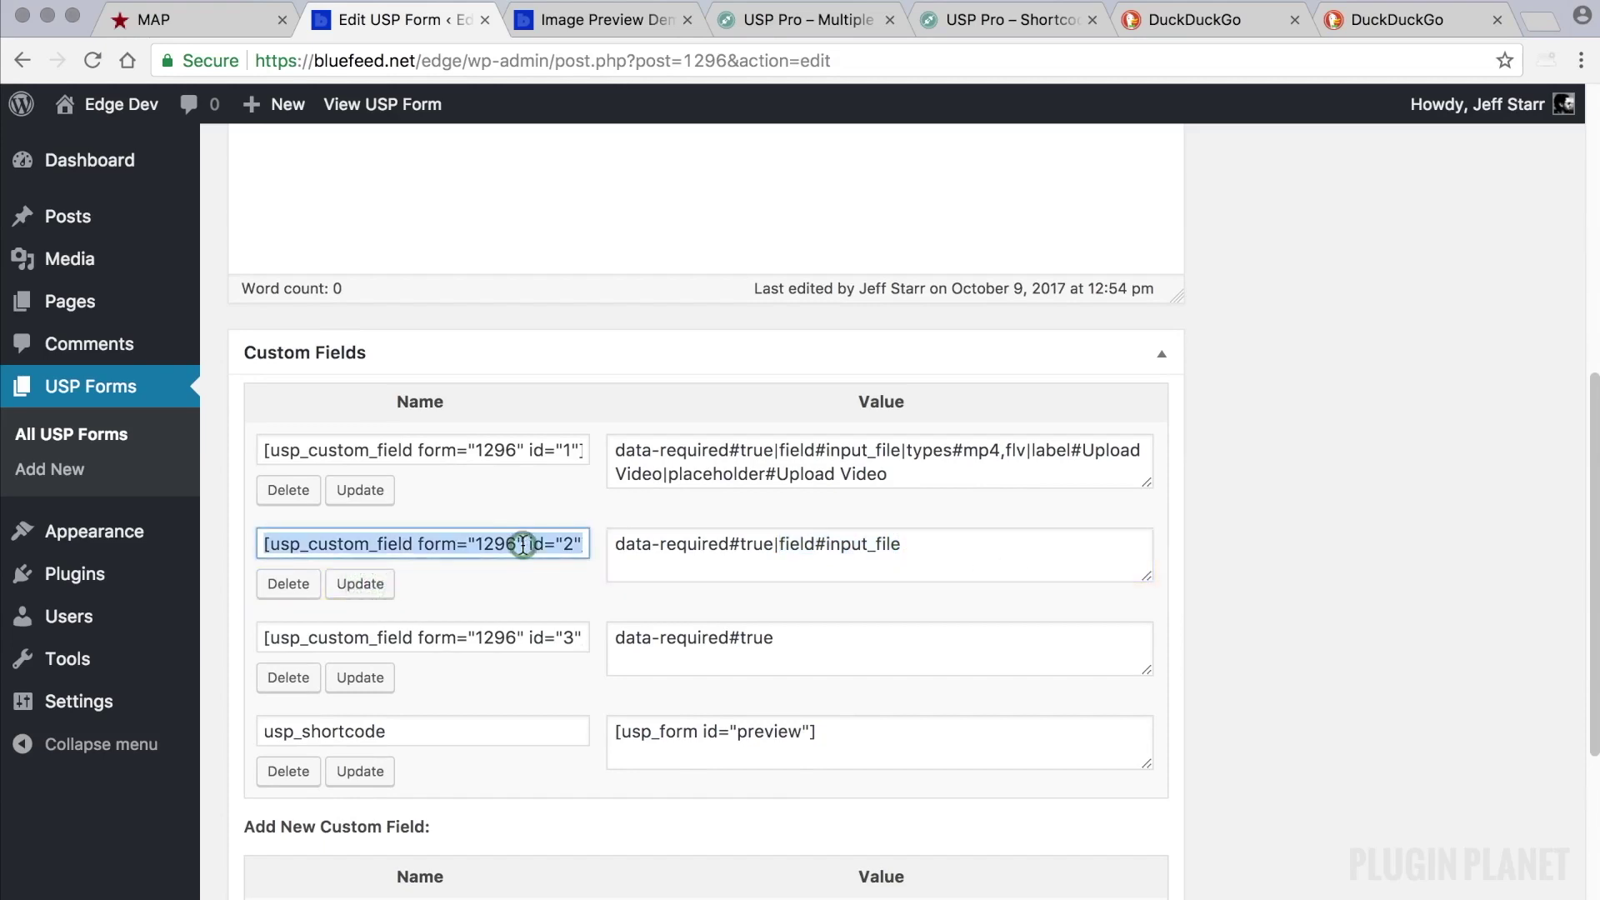
scroll(627, 501, "up", 5)
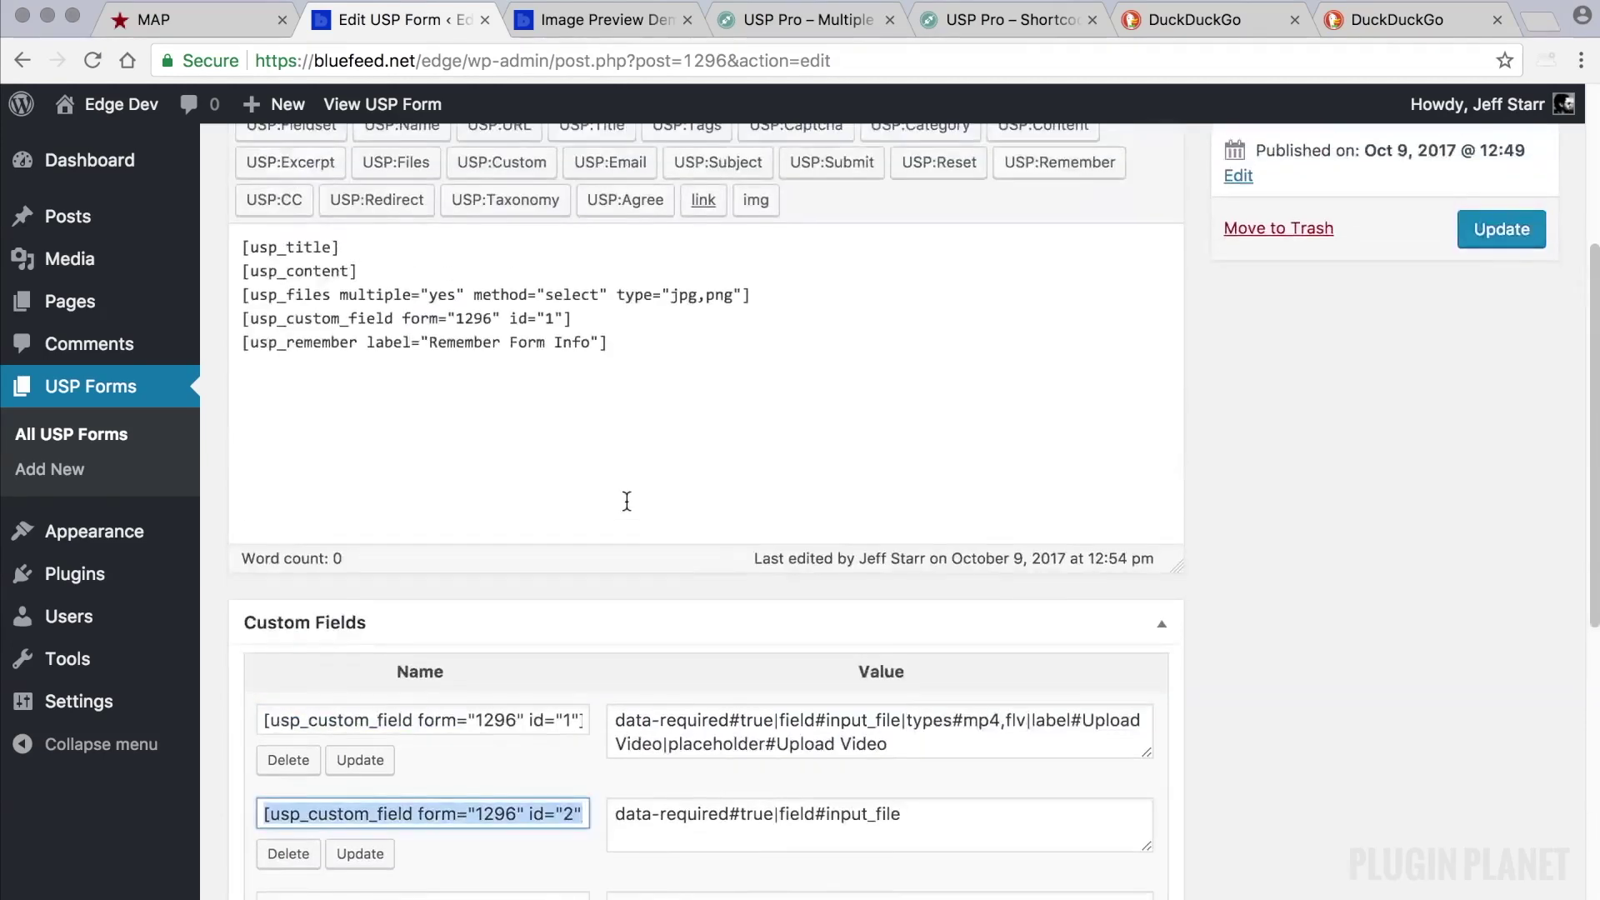
left_click(610, 327)
key("Return")
scroll(613, 334, "up", 3)
type("[usp_custom_field form=\"1296\" id=\"2\"]")
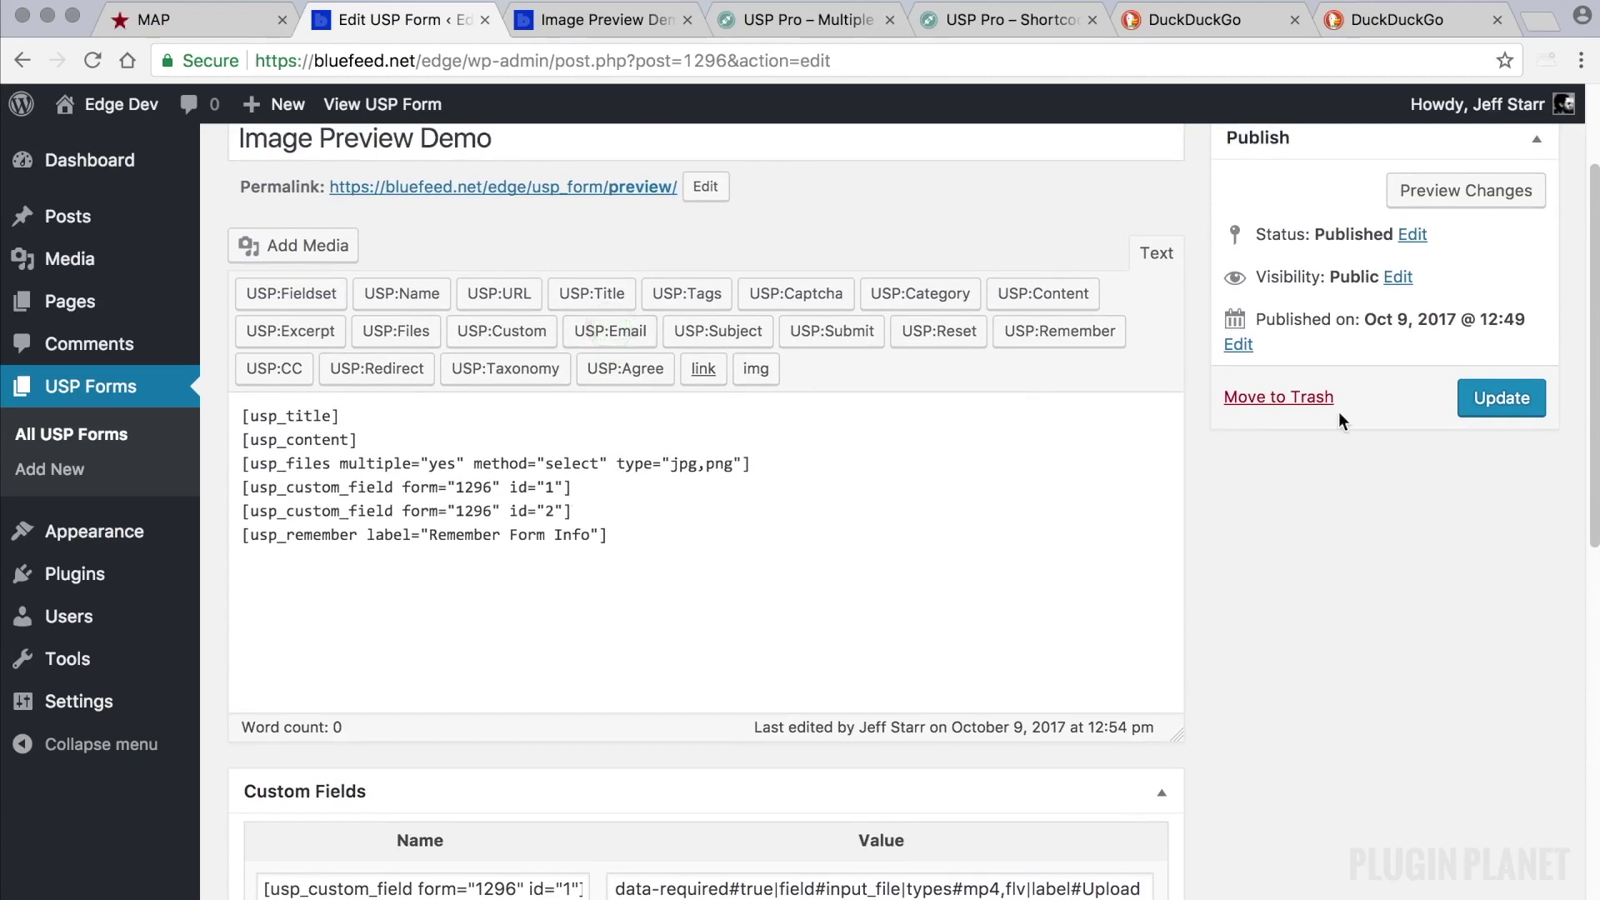
left_click(1496, 397)
Reload the preview and attach image-01 through image-03 to the File(s) field.
left_click(586, 22)
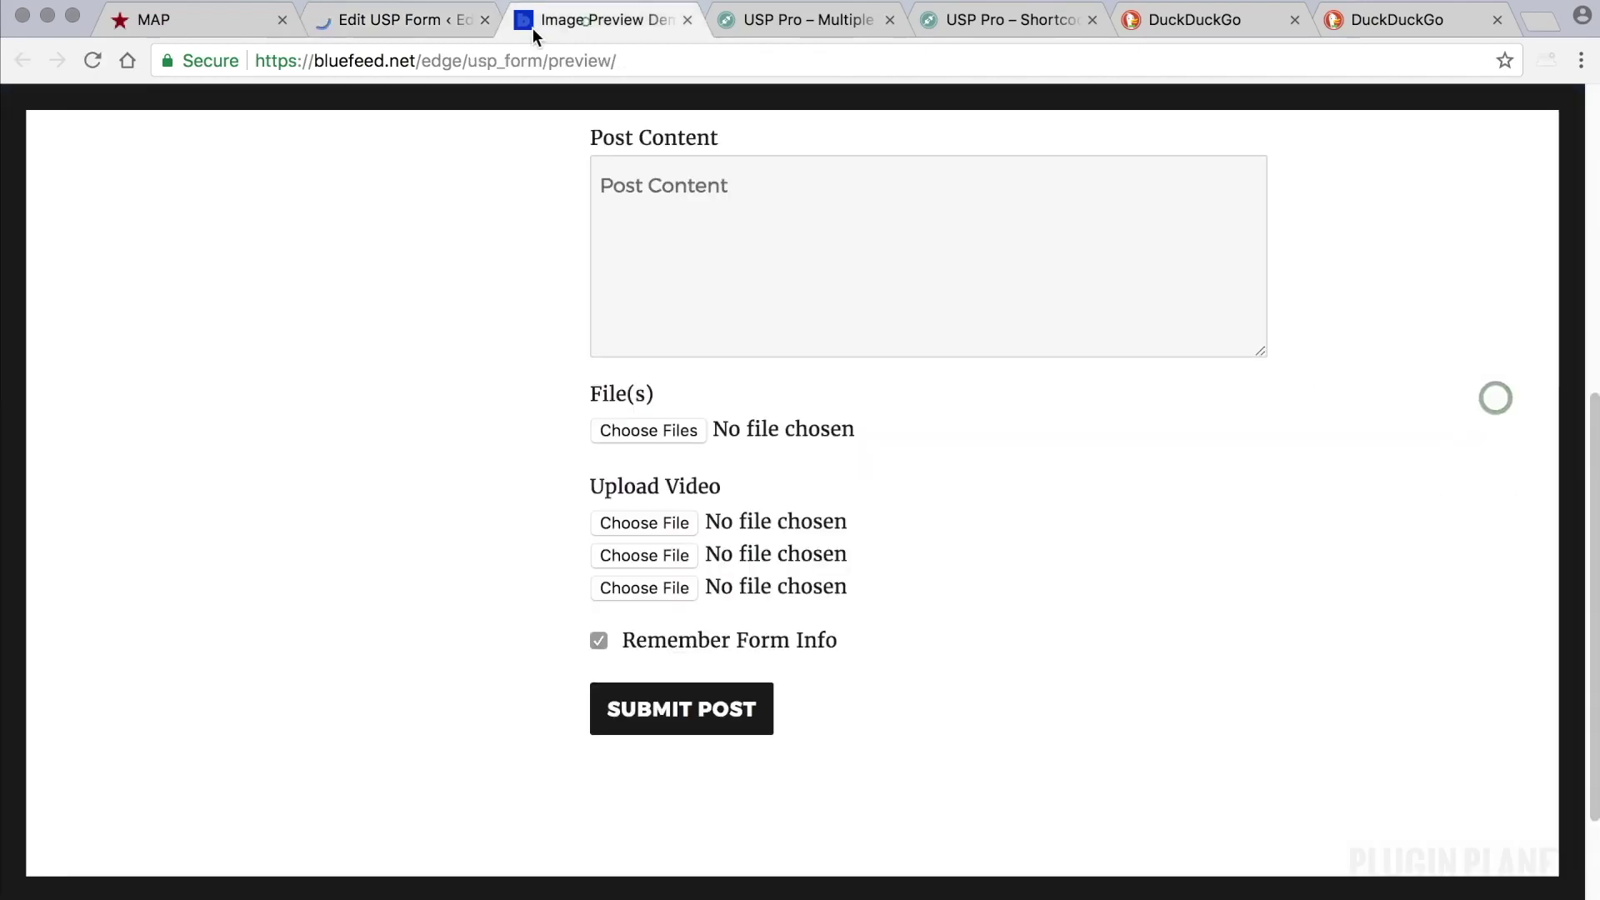
left_click(107, 59)
scroll(1129, 347, "down", 2)
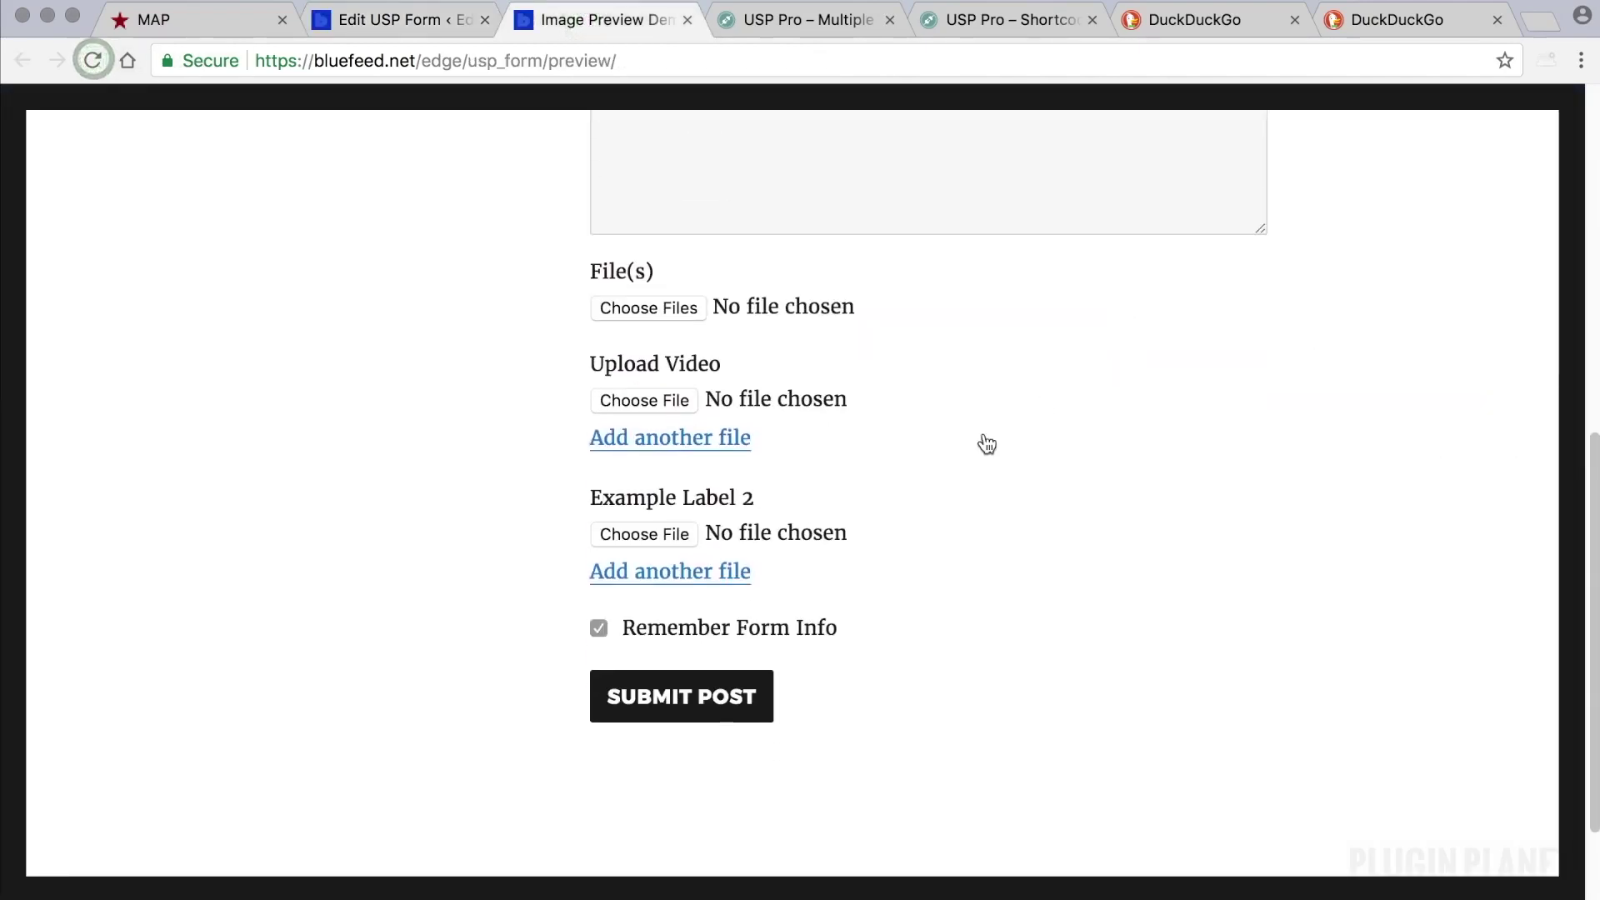
left_click(663, 305)
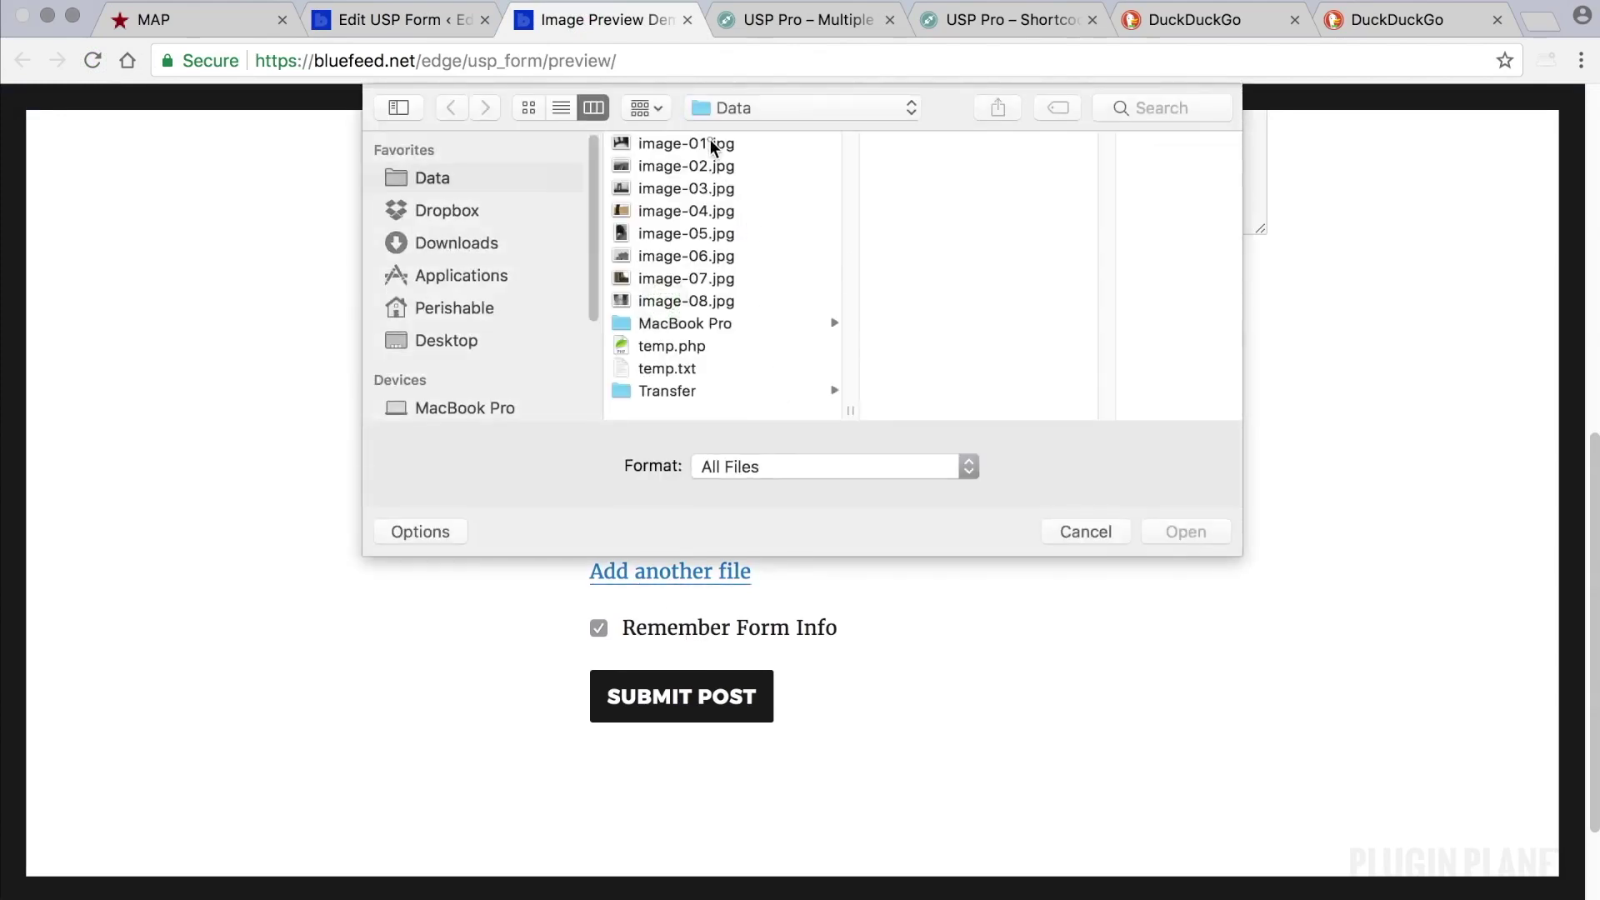
left_click(710, 140)
left_click(710, 187, "shift")
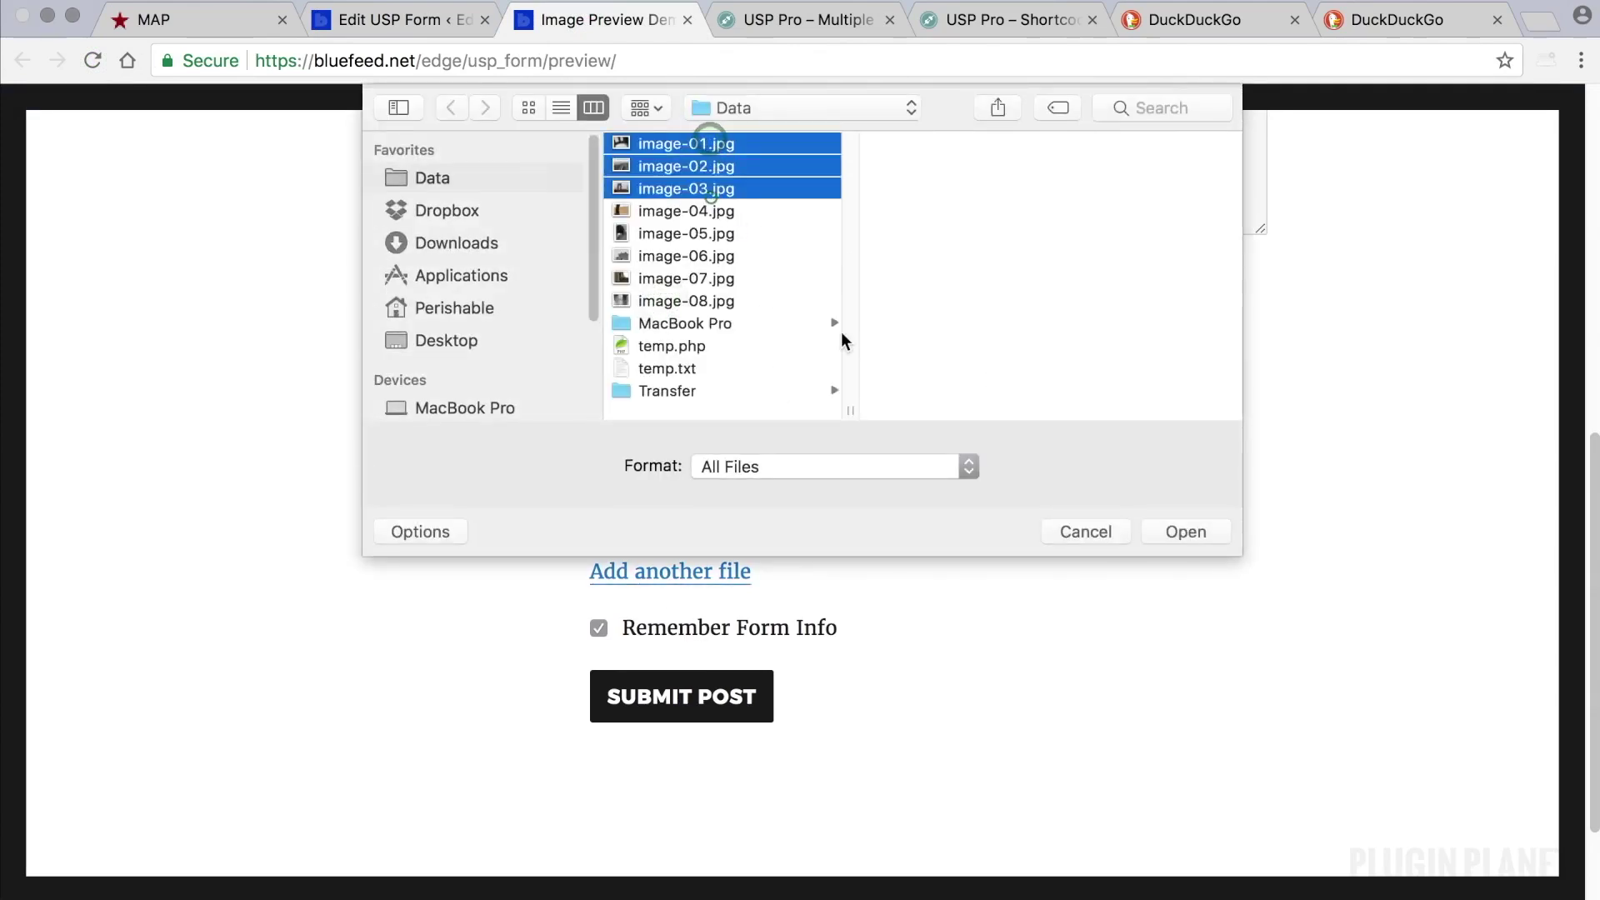
left_click(1186, 534)
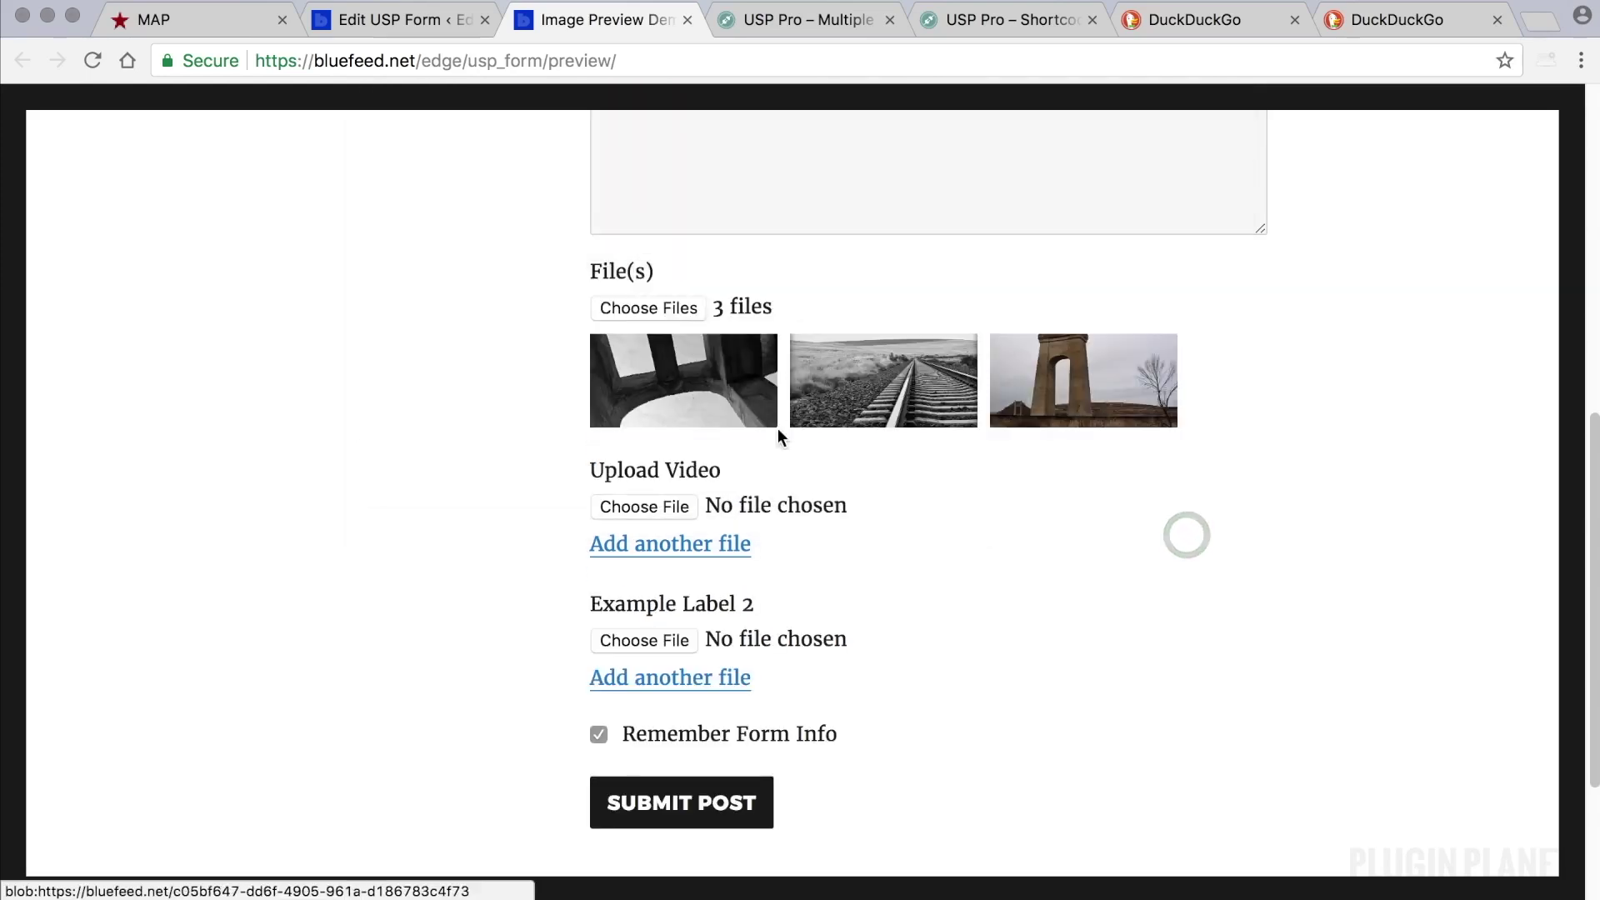
Test the Upload Video chooser, add a second file row, and switch to the shortcodes docs.
scroll(778, 434, "down", 2)
left_click(655, 410)
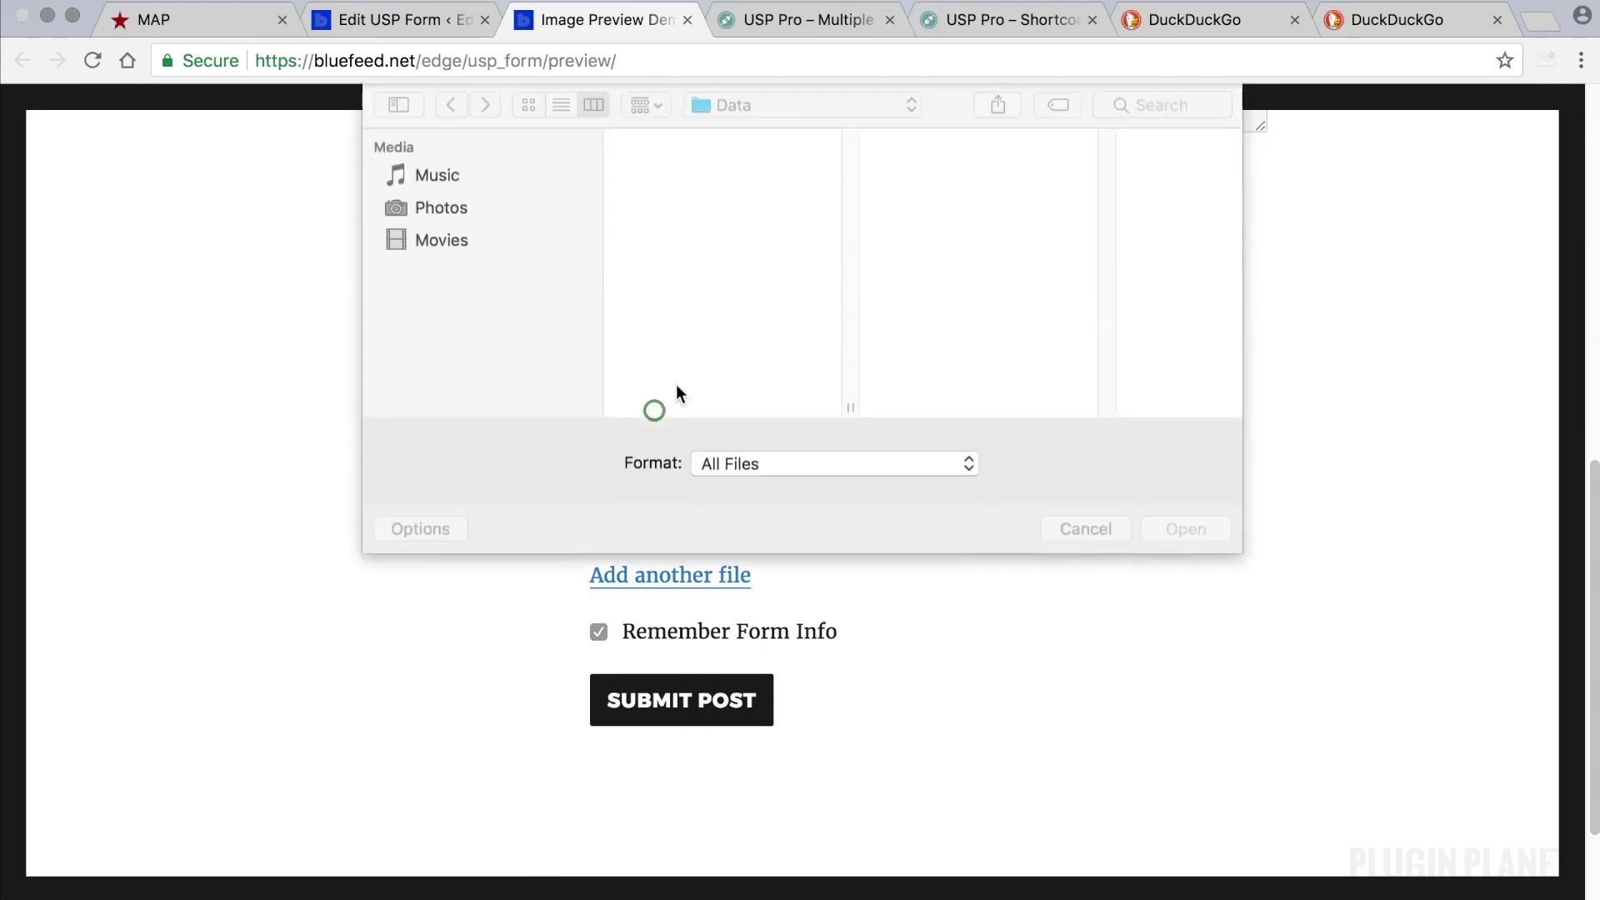
left_click(707, 147)
left_click(705, 165)
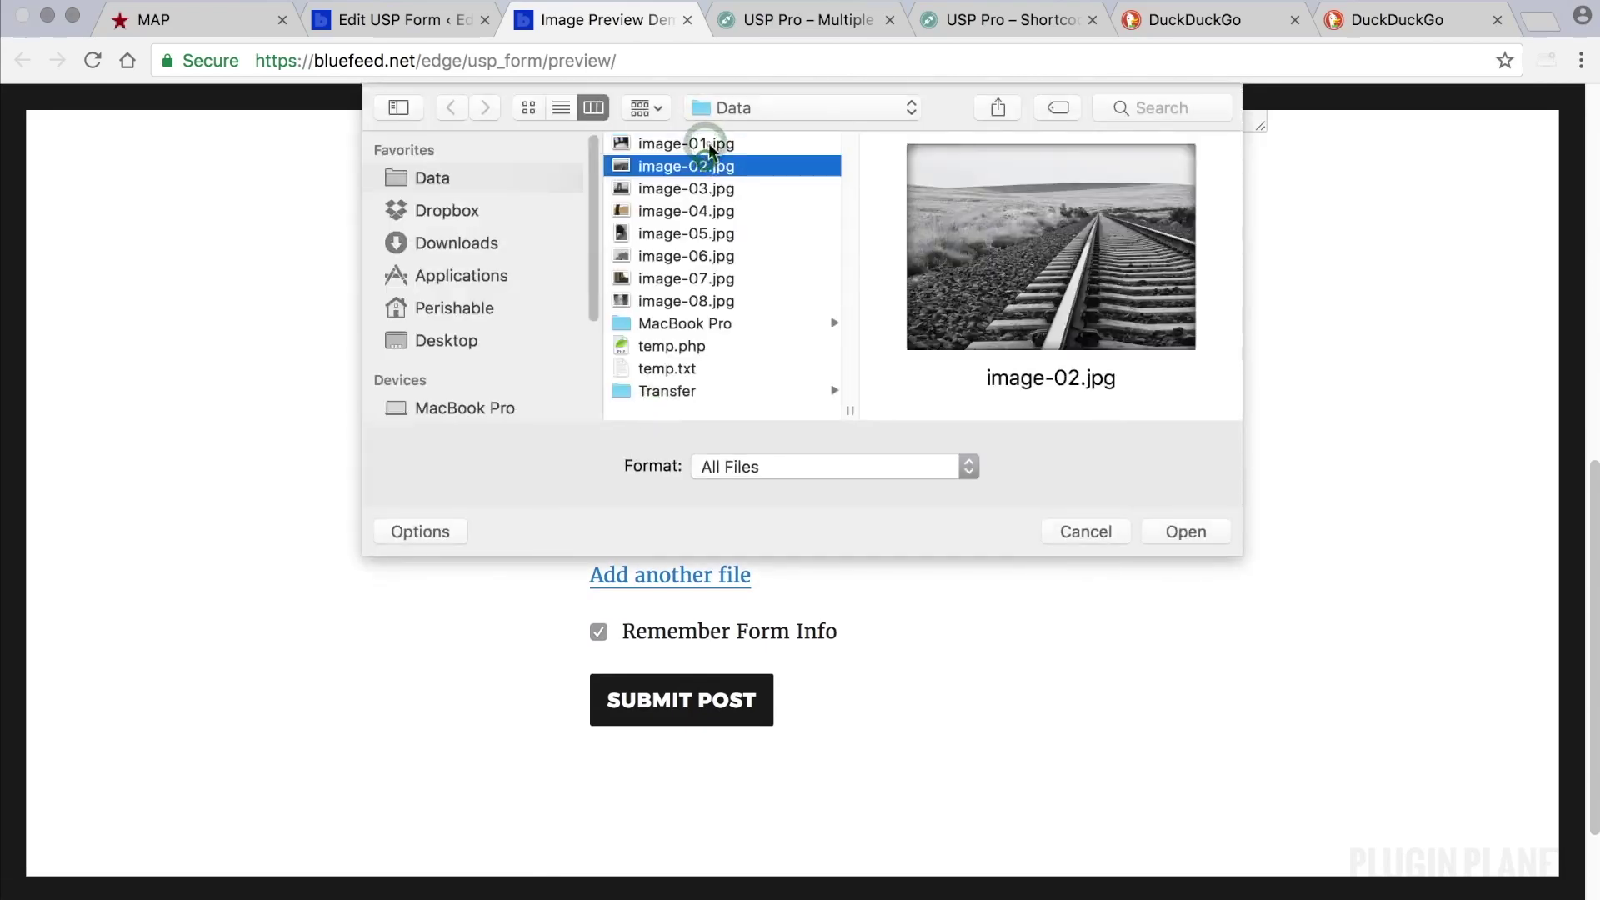
left_click(708, 143)
left_click(1099, 532)
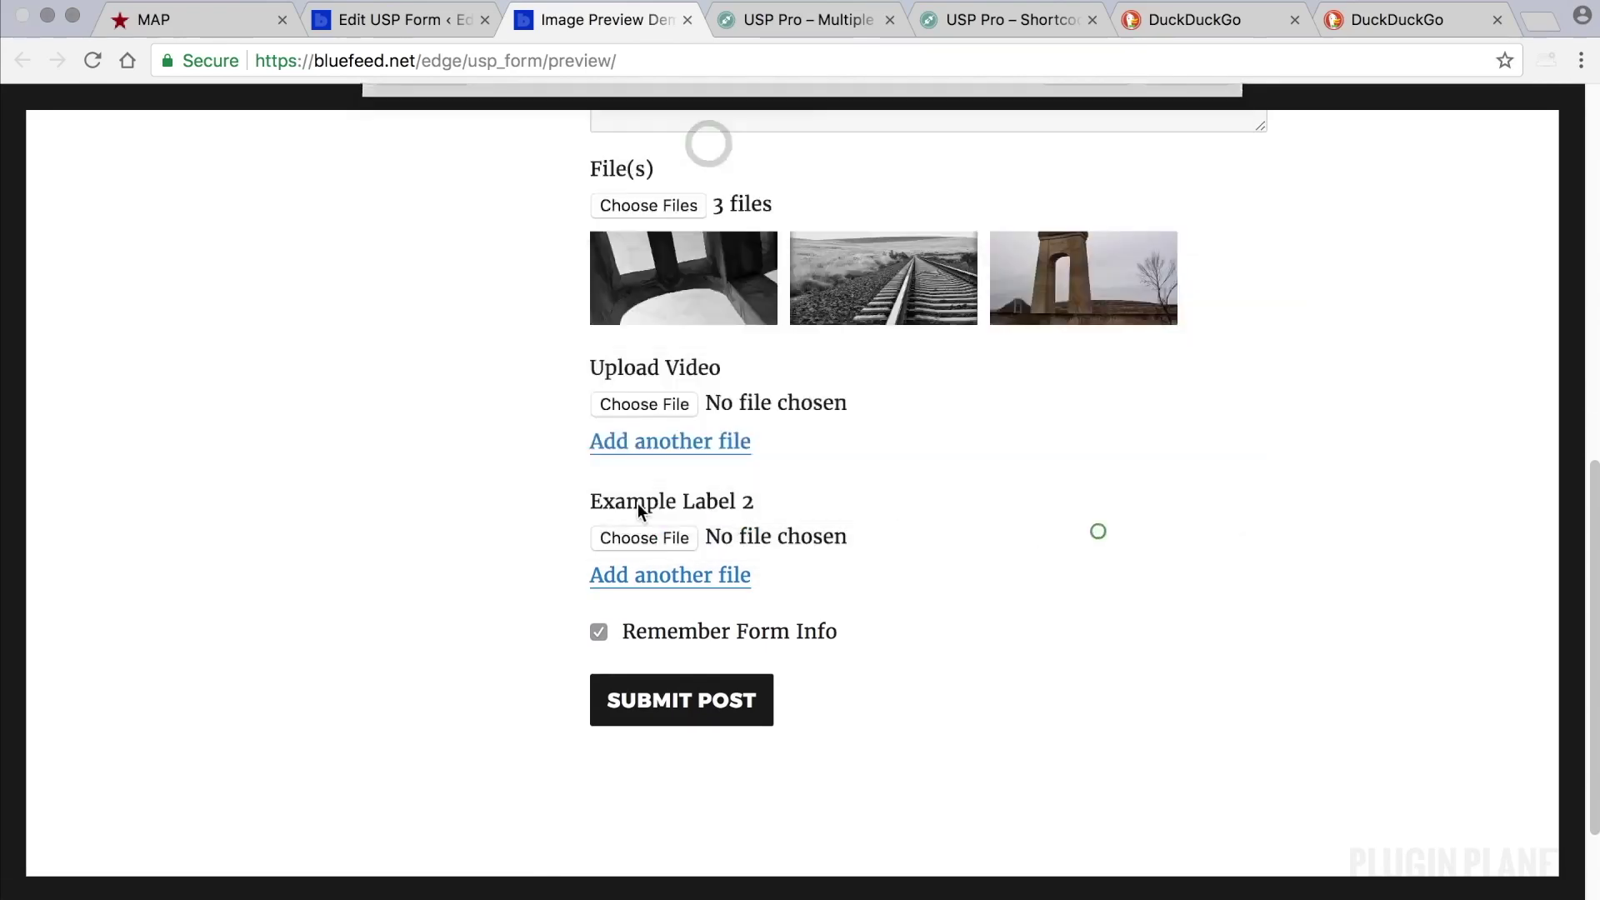
left_click(676, 440)
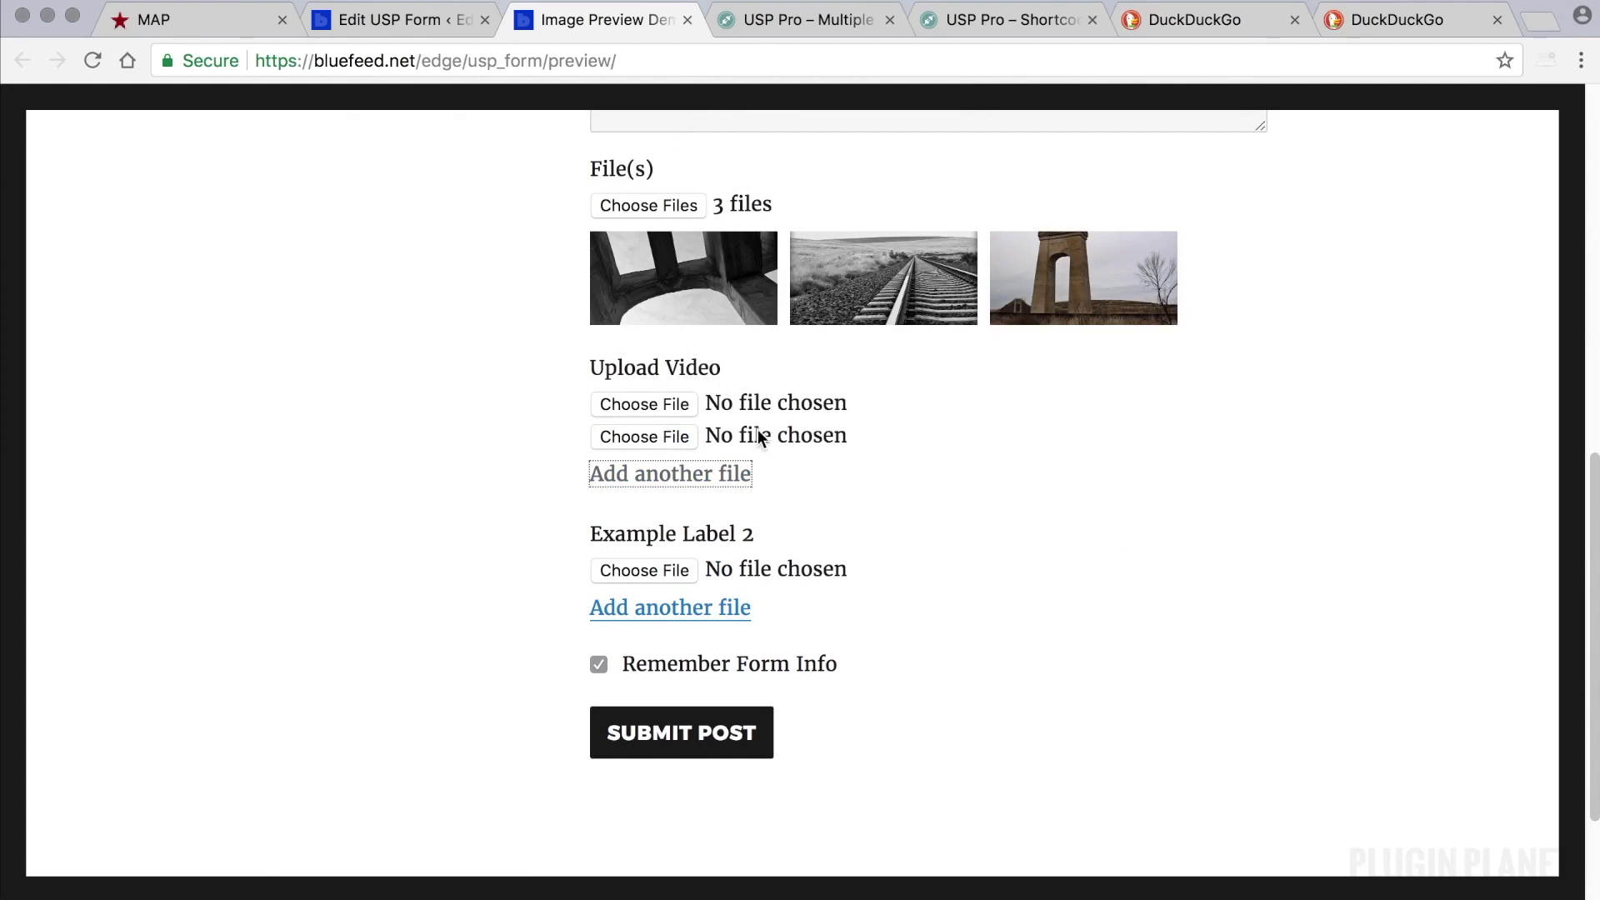
left_click(1007, 20)
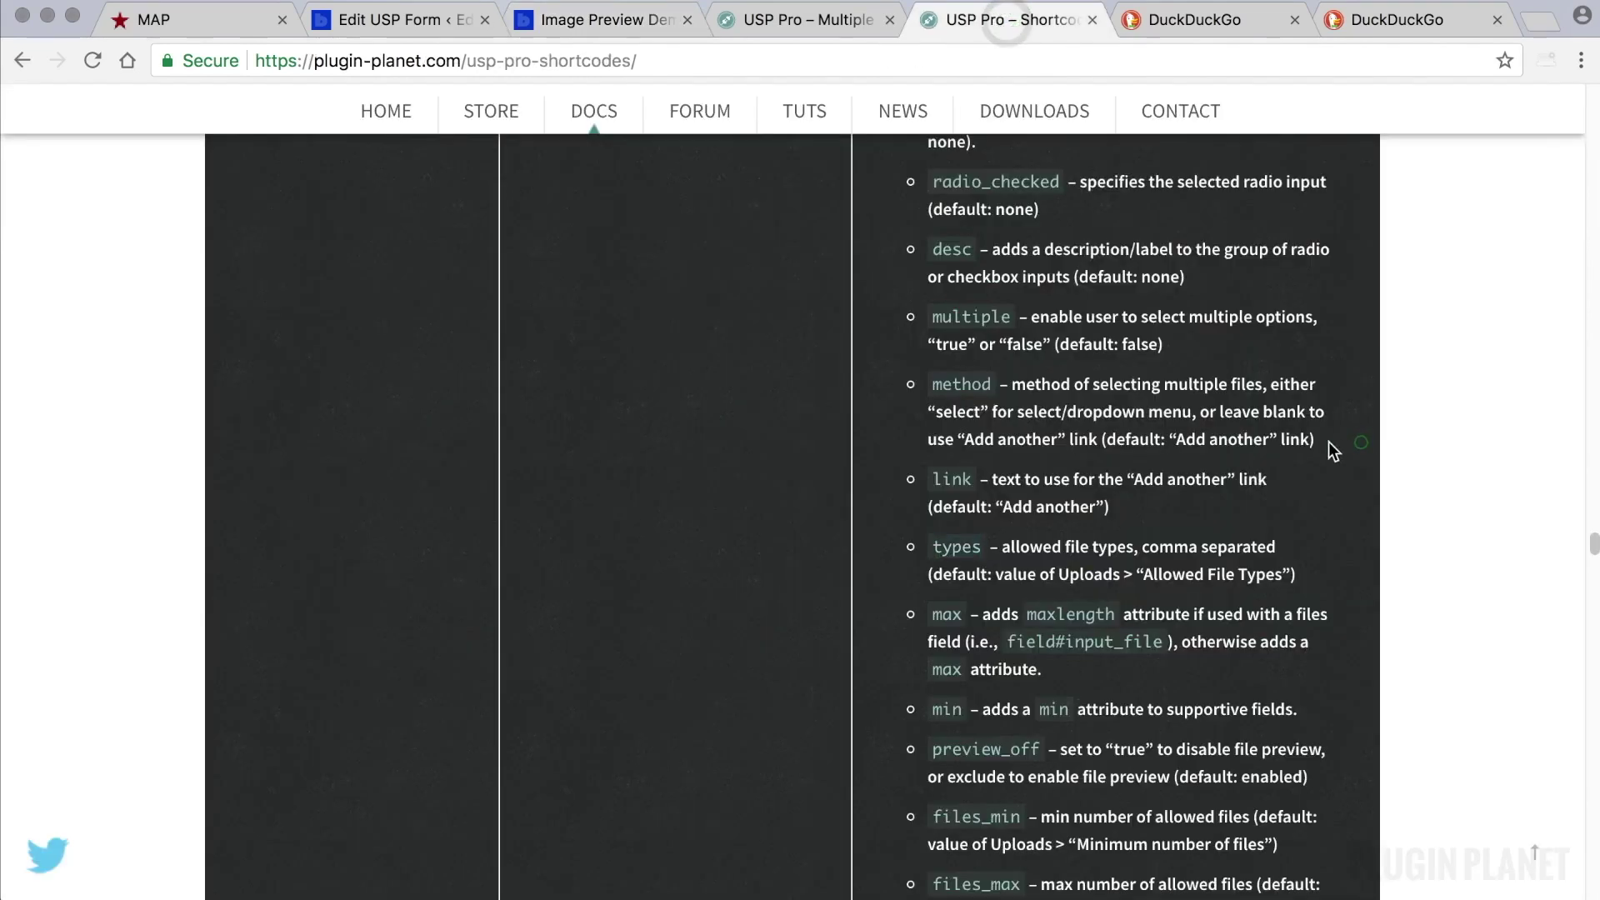
Scroll the USP Pro shortcodes reference to the custom field 'method' attribute and highlight it.
scroll(1328, 442, "up", 3)
scroll(1329, 441, "up", 4)
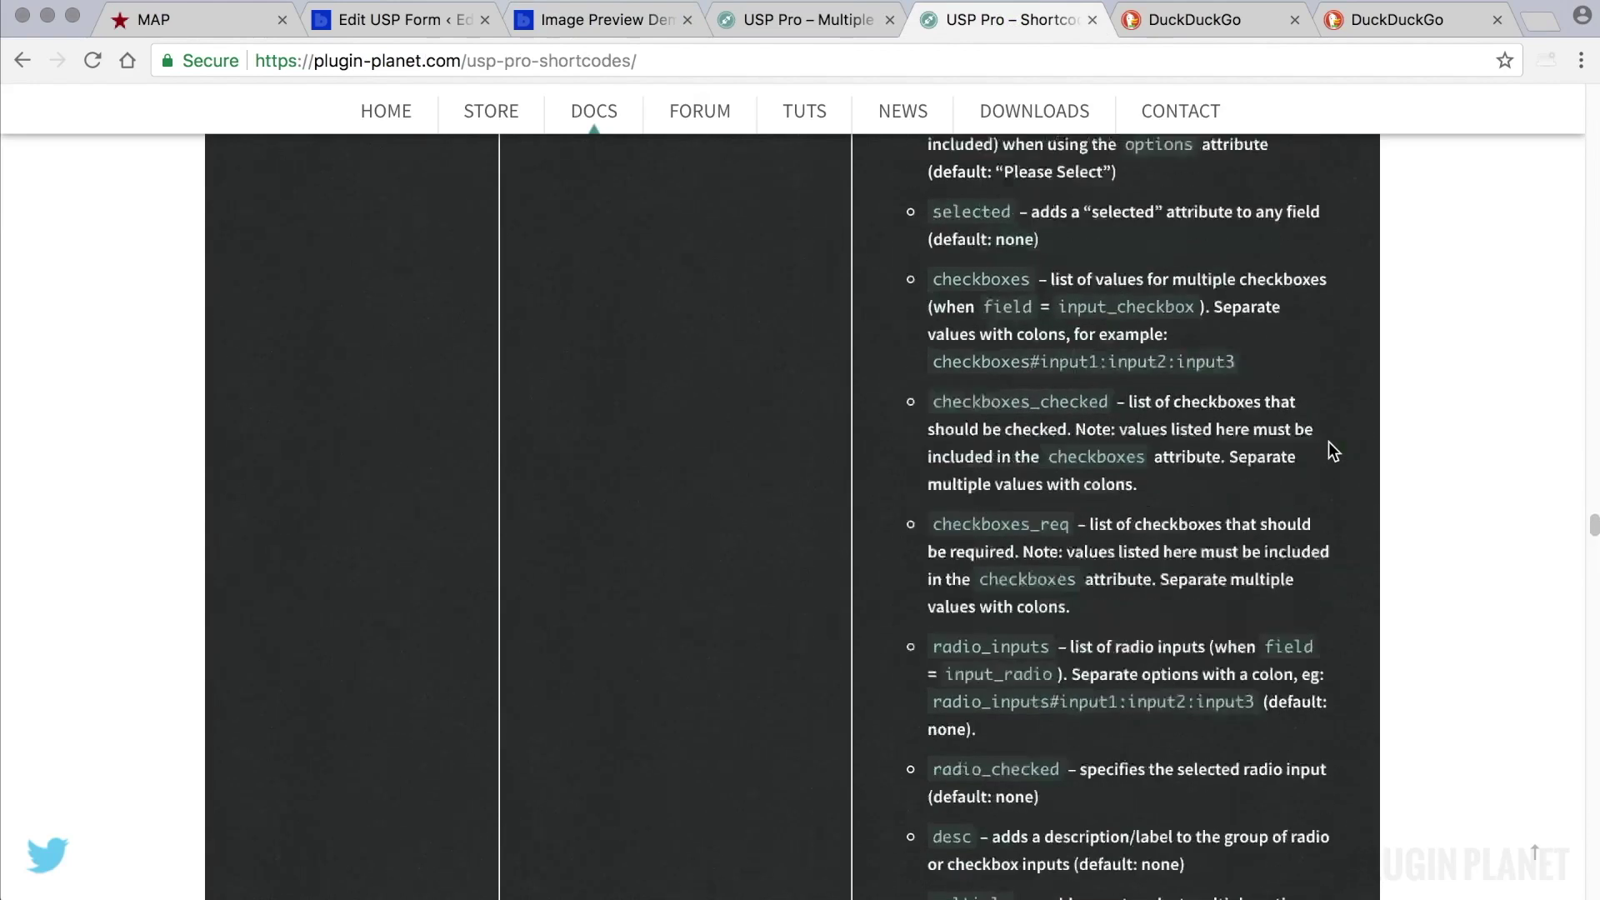
scroll(1328, 442, "down", 5)
scroll(1328, 442, "down", 4)
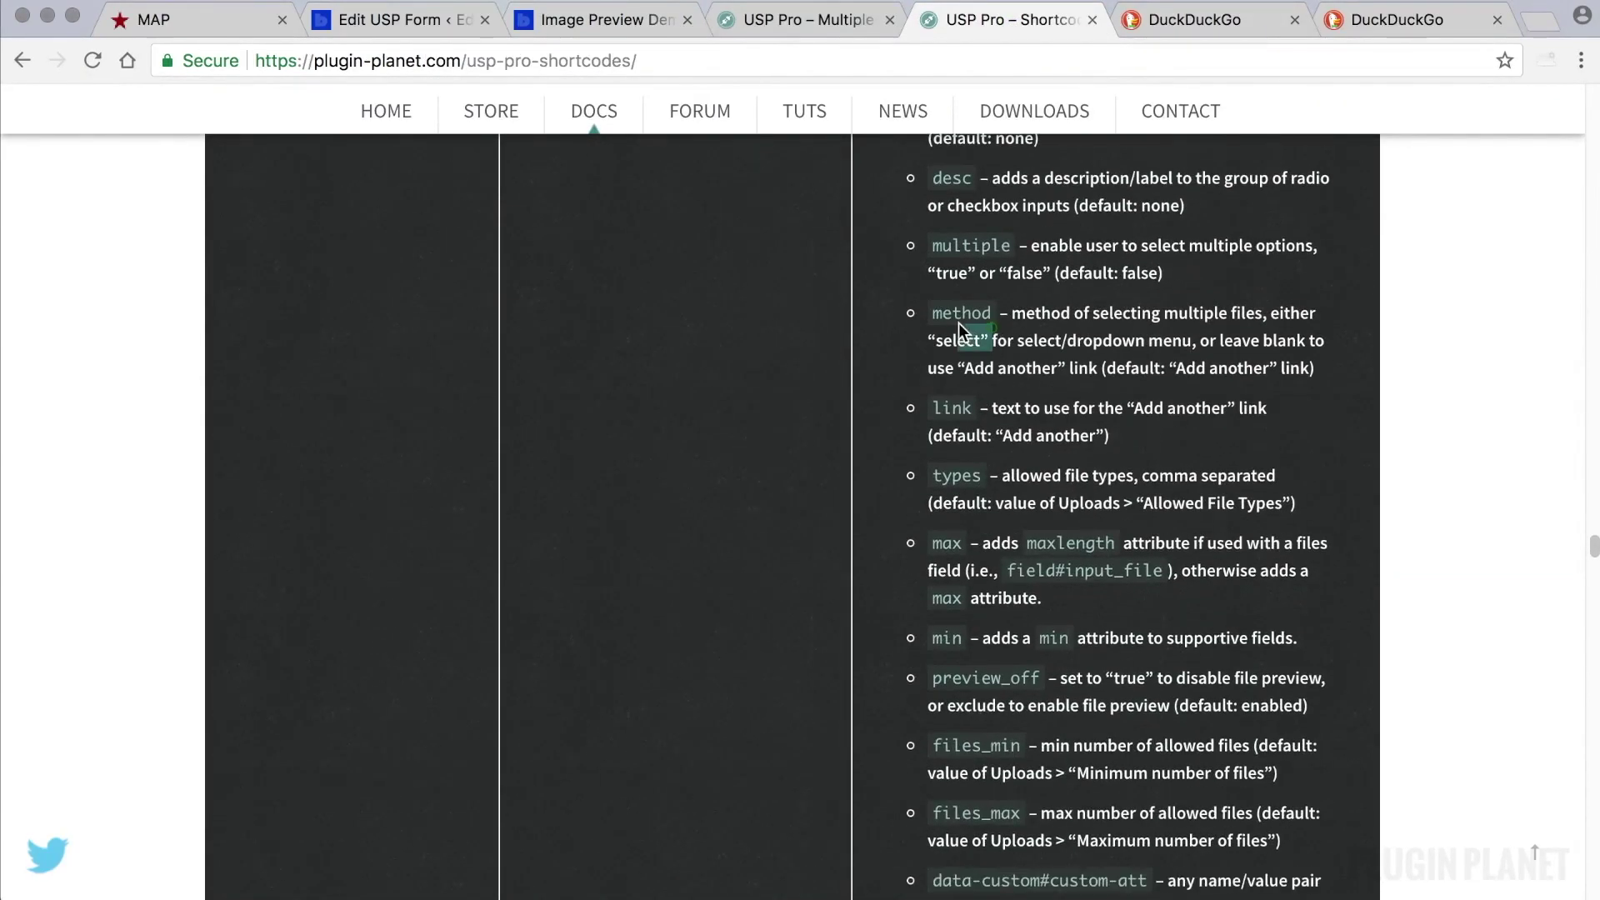
scroll(958, 327, "down", 1)
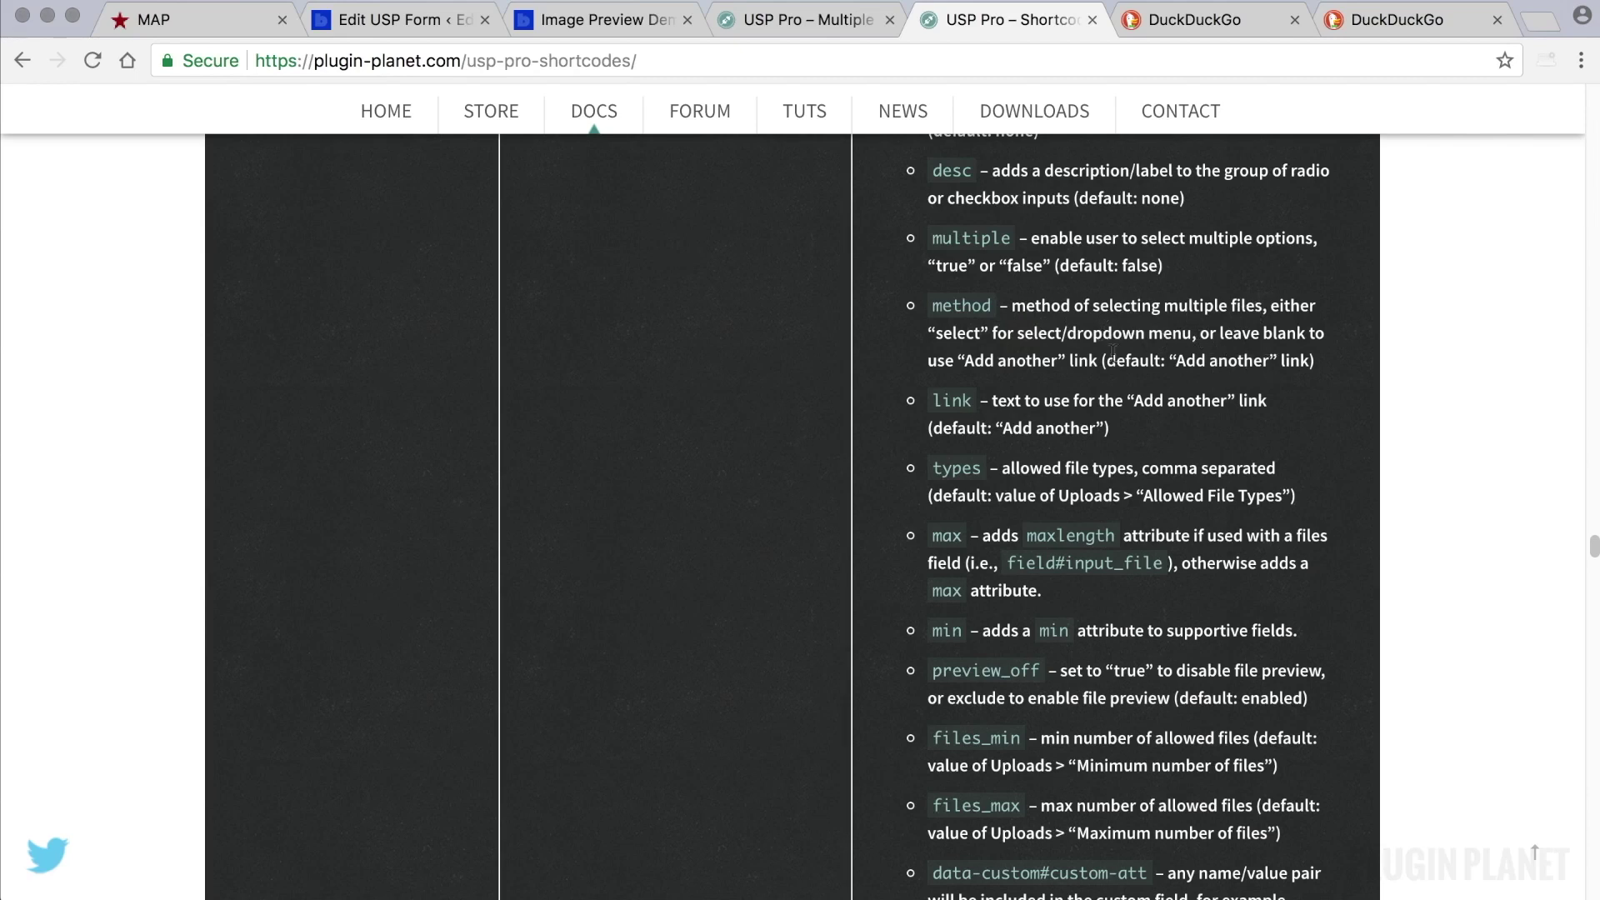
left_click_drag(992, 303, 932, 305)
scroll(949, 305, "down", 1)
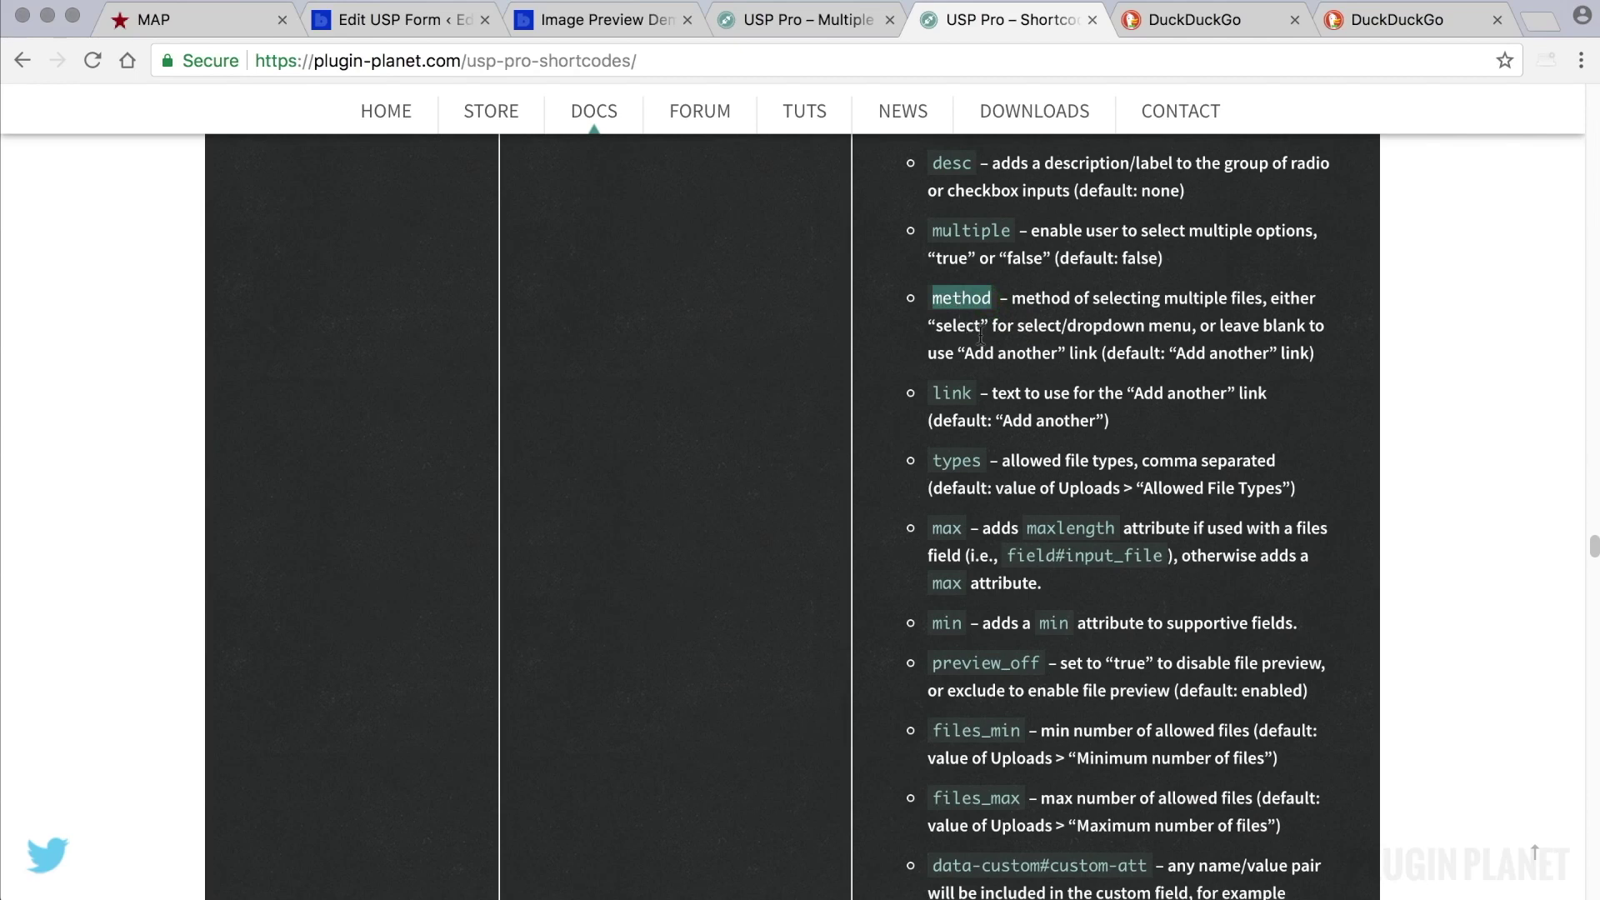
Add |method#select to custom field 1's value and copy the method#select text.
left_click(592, 24)
left_click(425, 24)
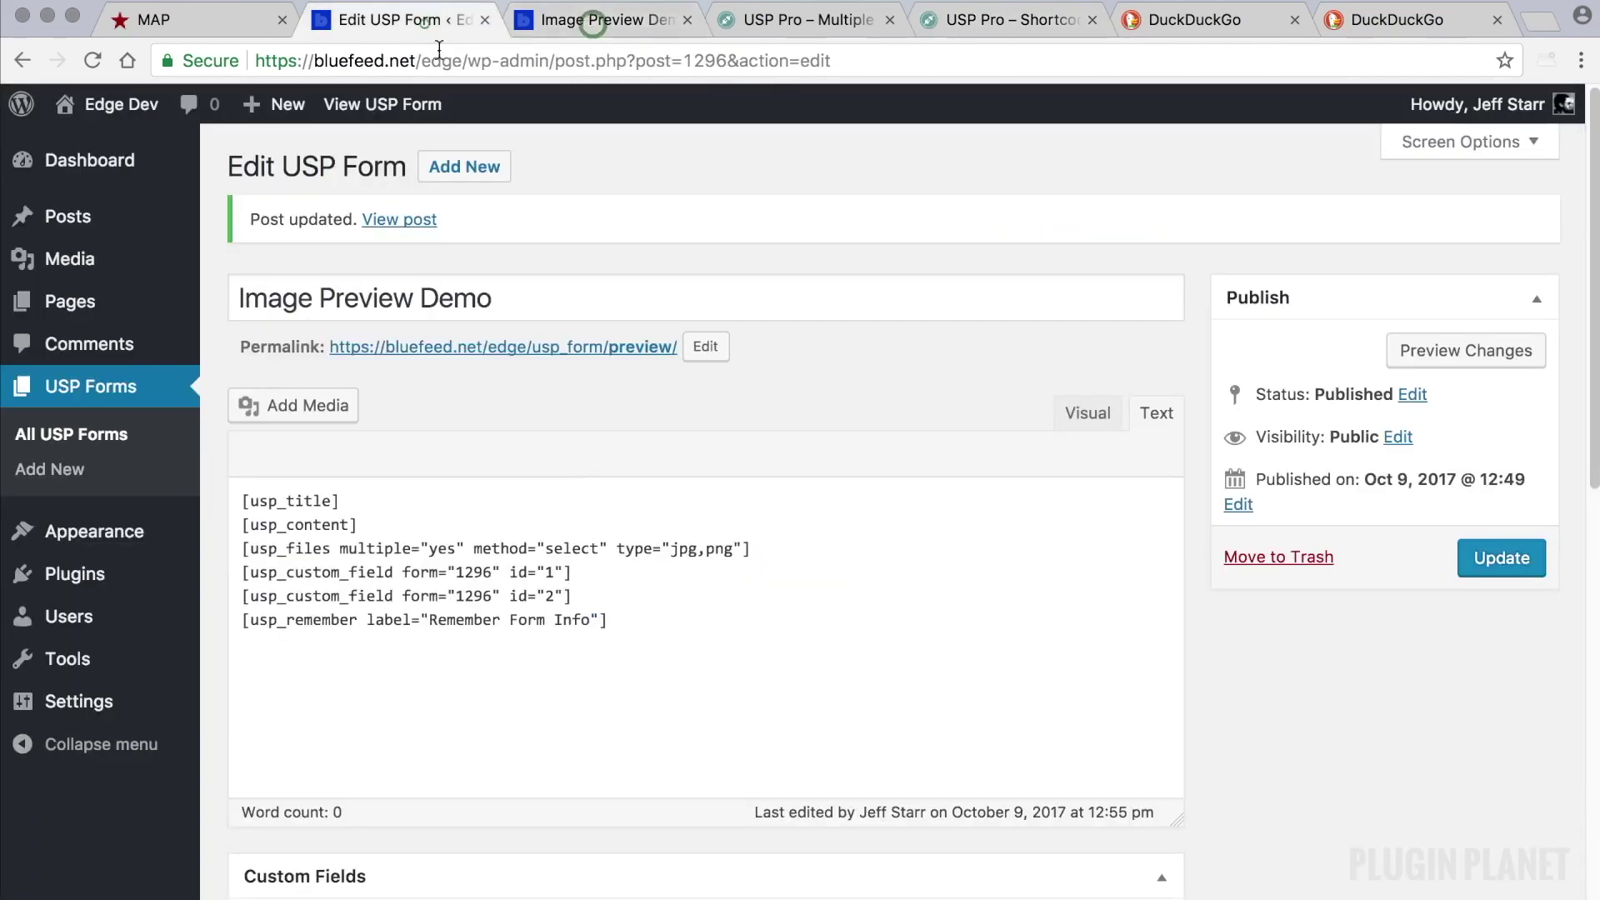
scroll(1037, 756, "down", 5)
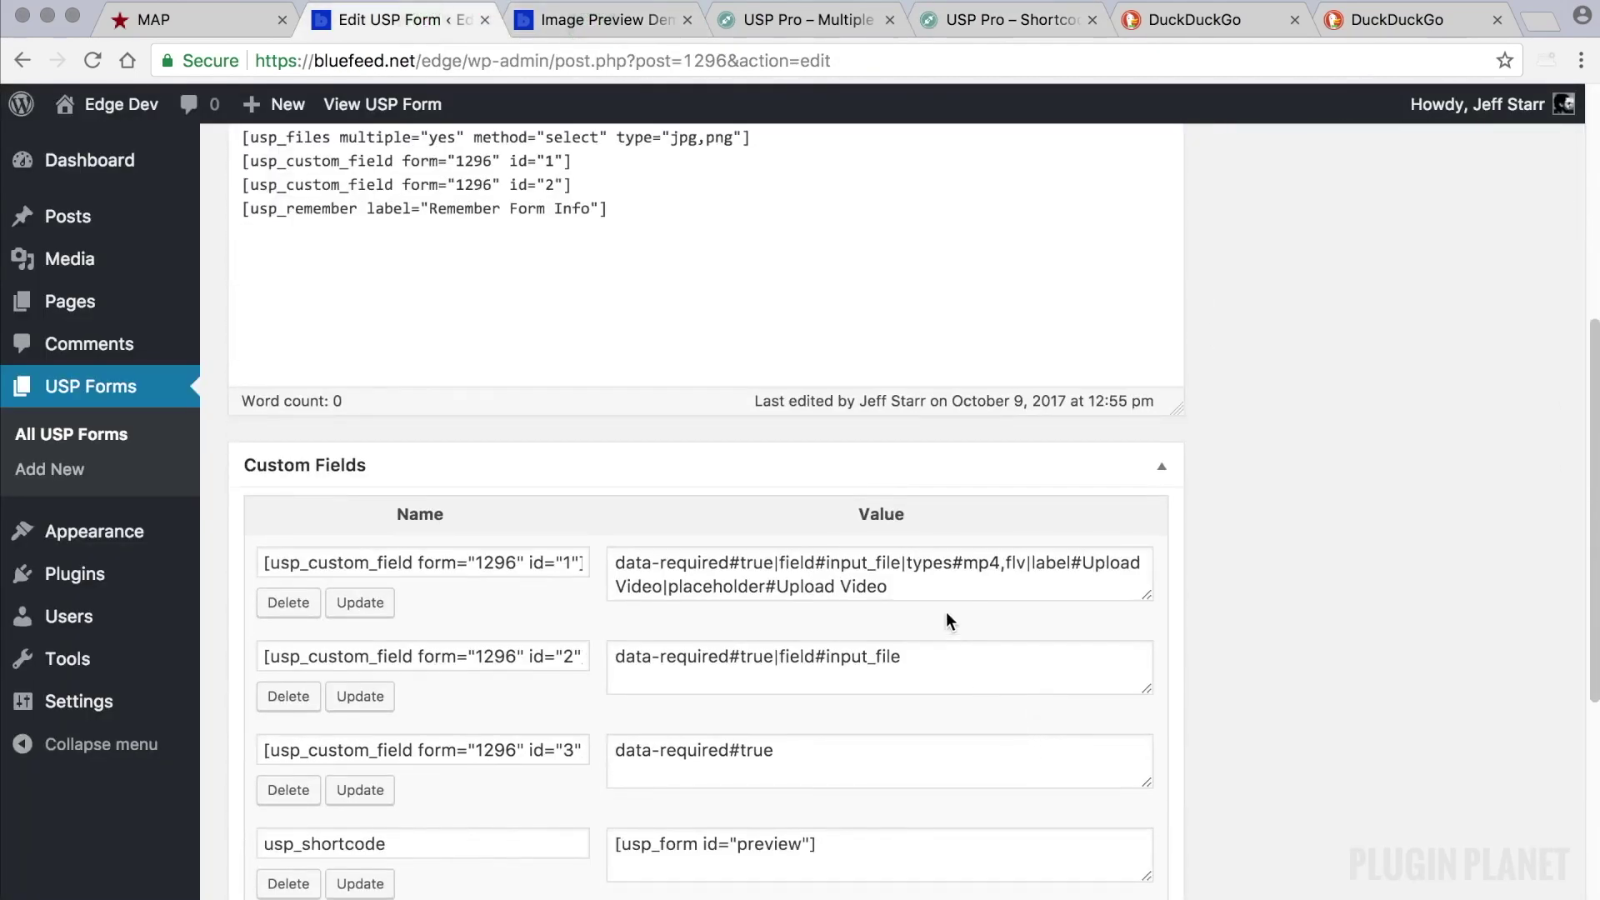
left_click(965, 660)
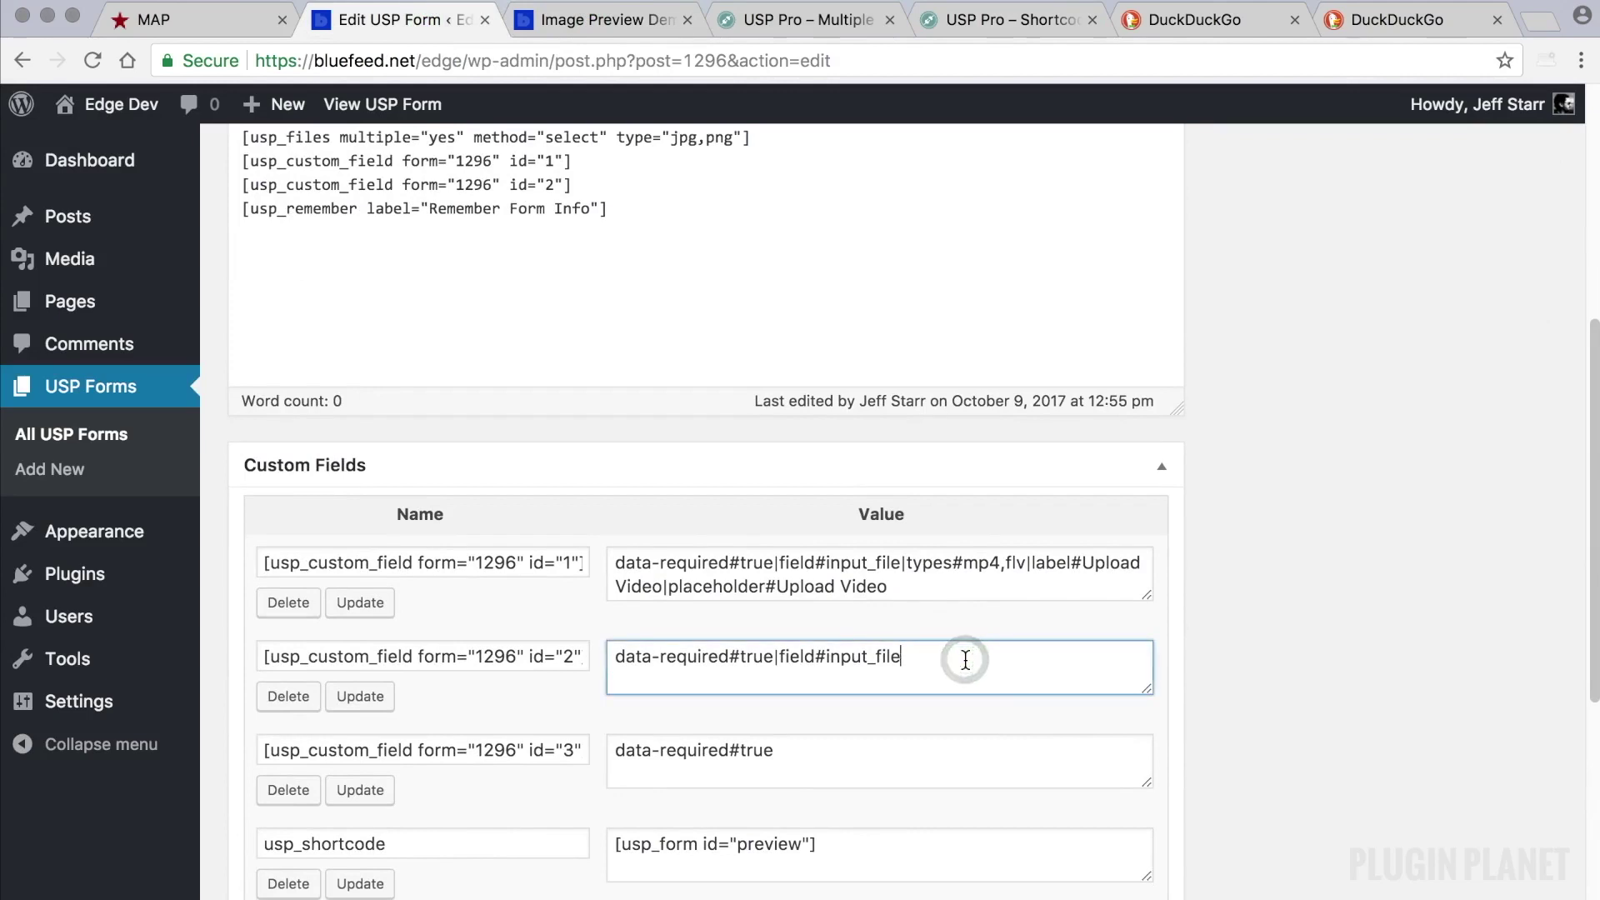
left_click(915, 590)
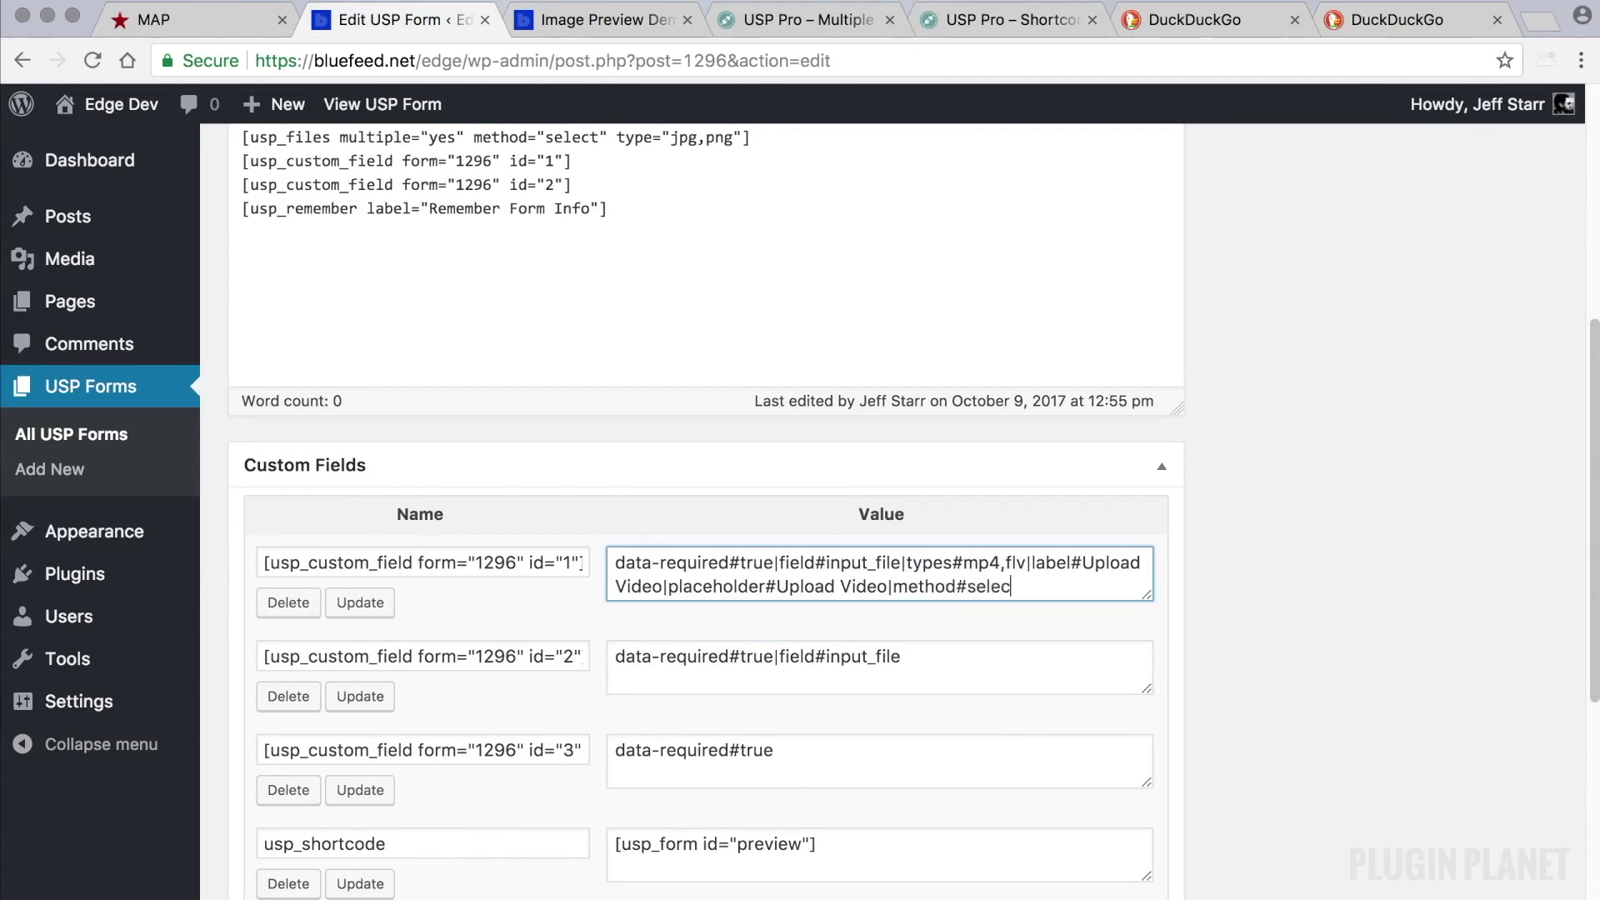
left_click(1041, 591)
key("shift+Left")
key("shift+Left")
key("shift+Left")
key("shift+Left")
key("shift+Left")
key("shift+Left")
key("shift+Left")
key("shift+Left")
key("shift+Left")
key("shift+Left")
key("shift+Left")
key("shift+Left")
key("shift+Left")
key("super+c")
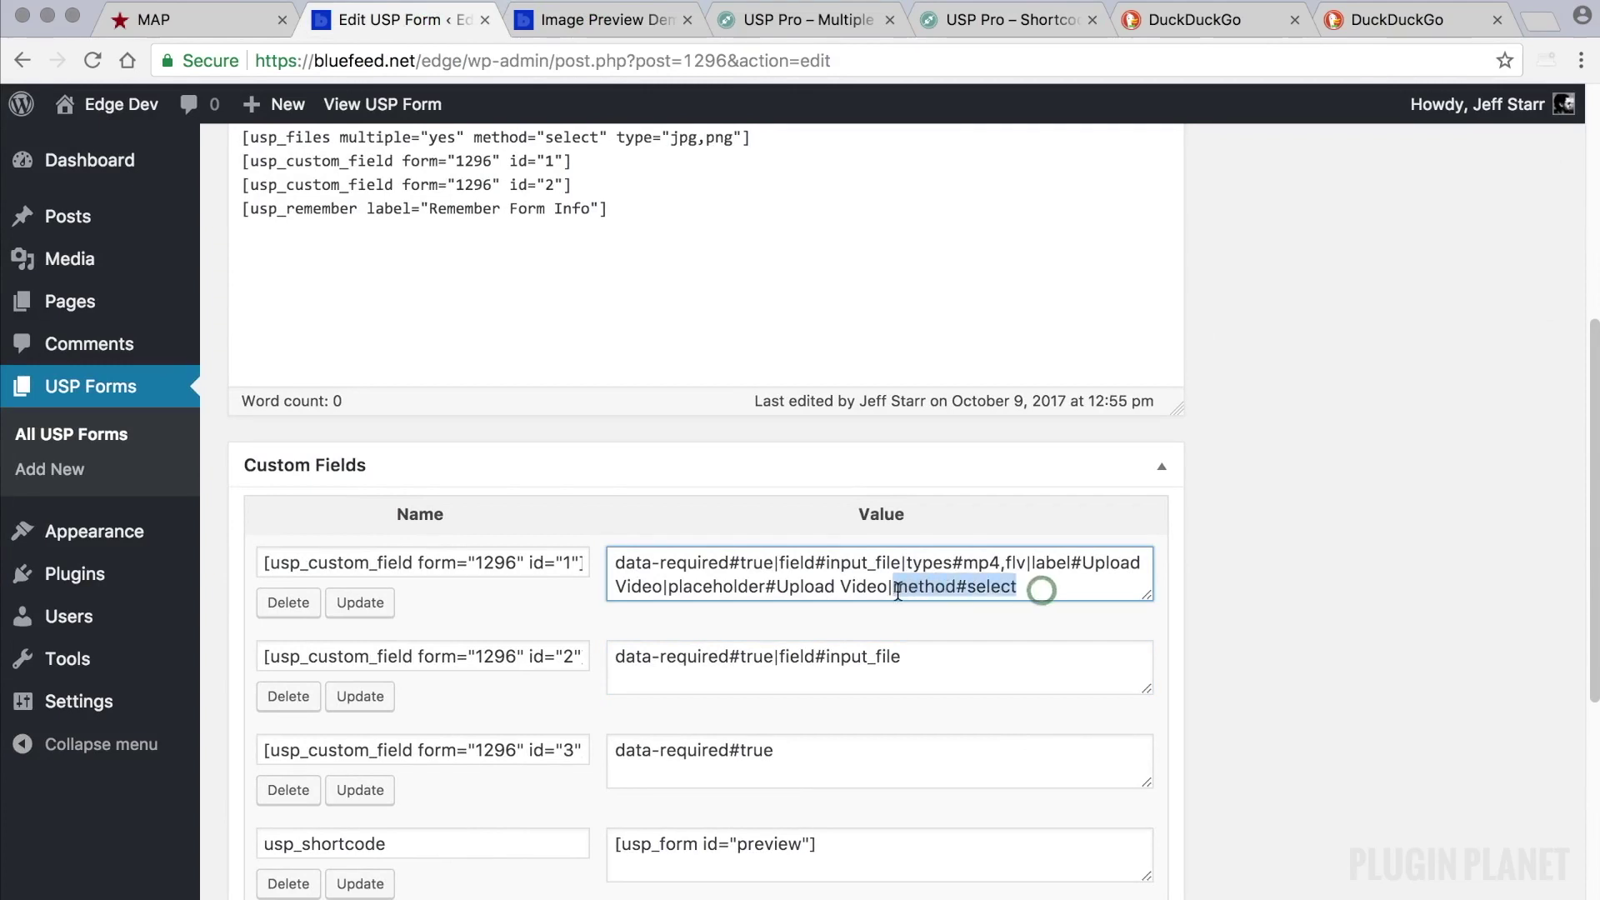
Append |method#select to custom field 2, update both fields, and save the form.
left_click(942, 659)
type("|")
key("super+v")
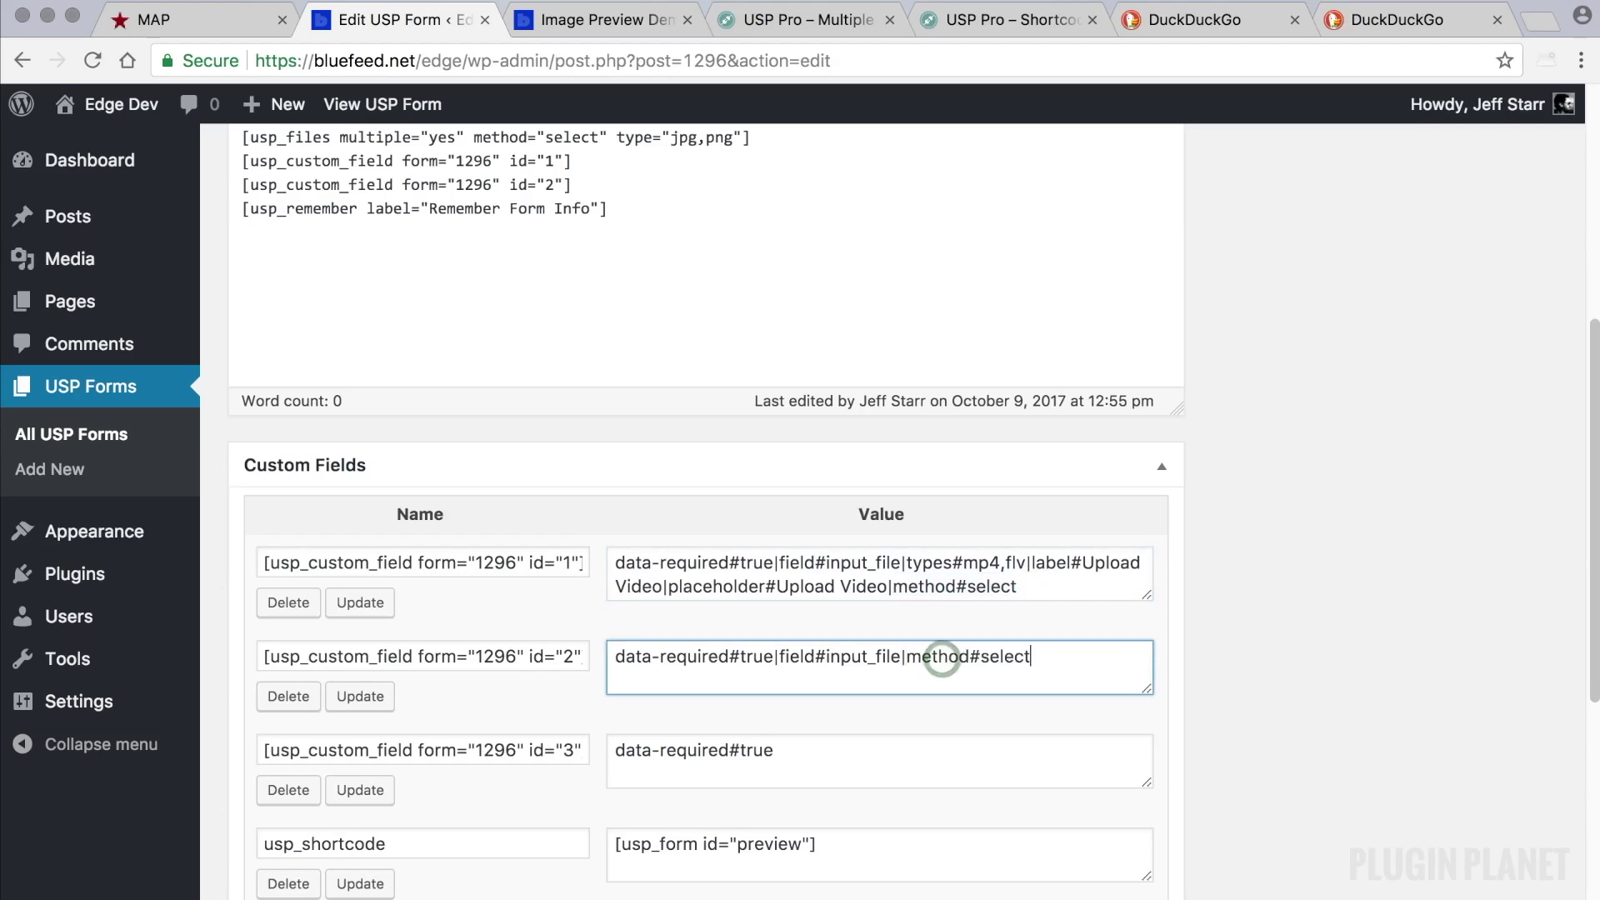
left_click(349, 698)
left_click(373, 605)
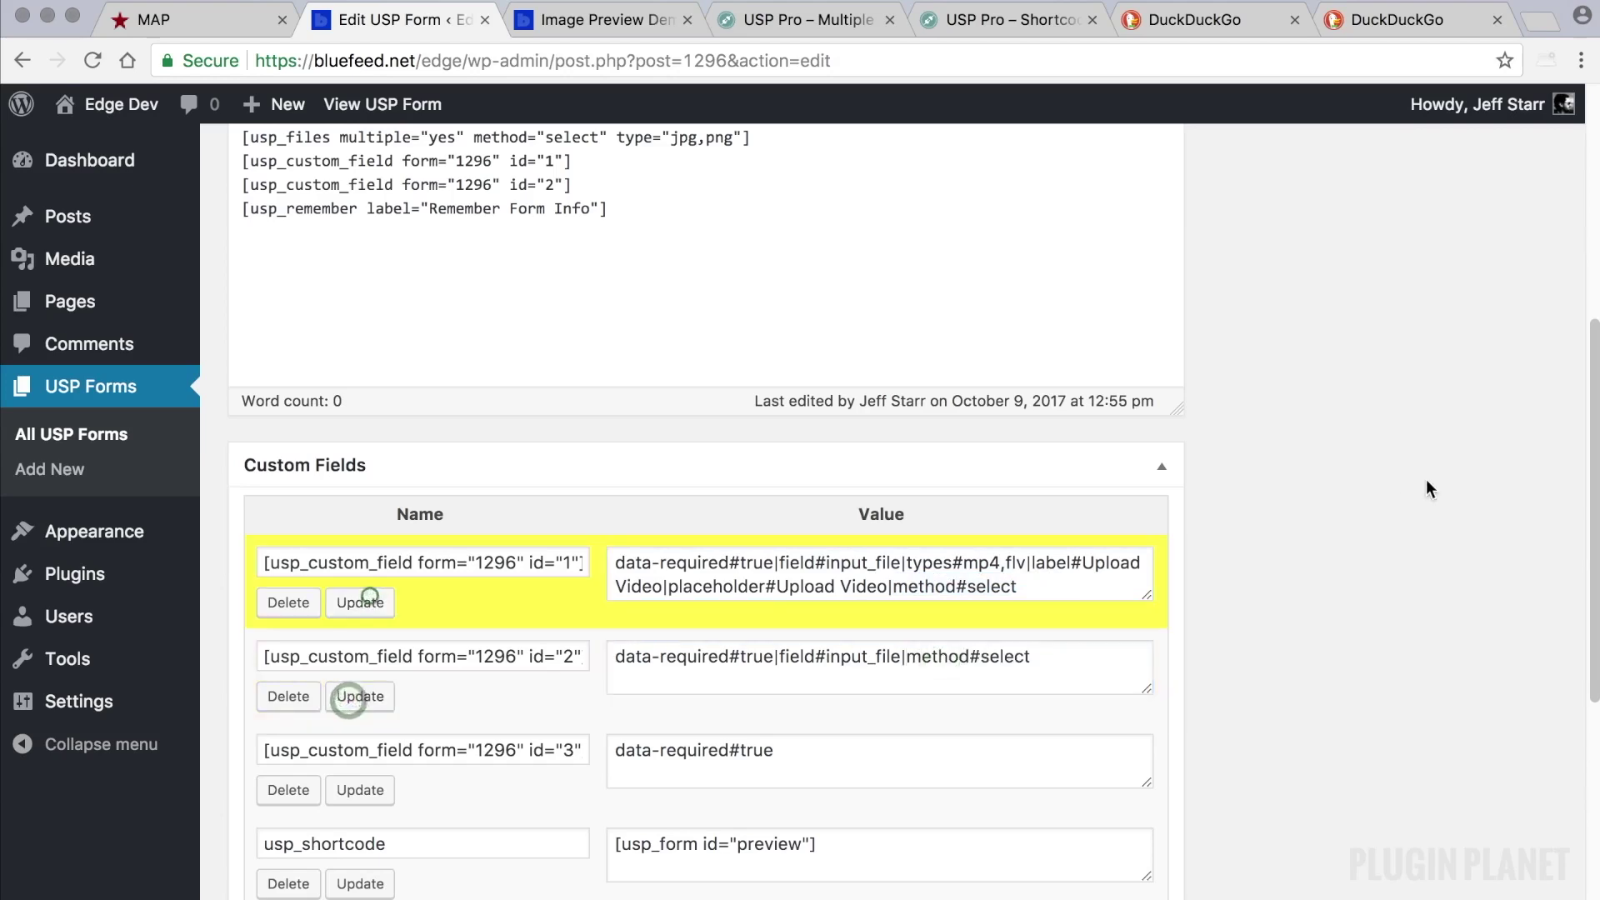
scroll(1502, 547, "up", 2)
left_click(1498, 231)
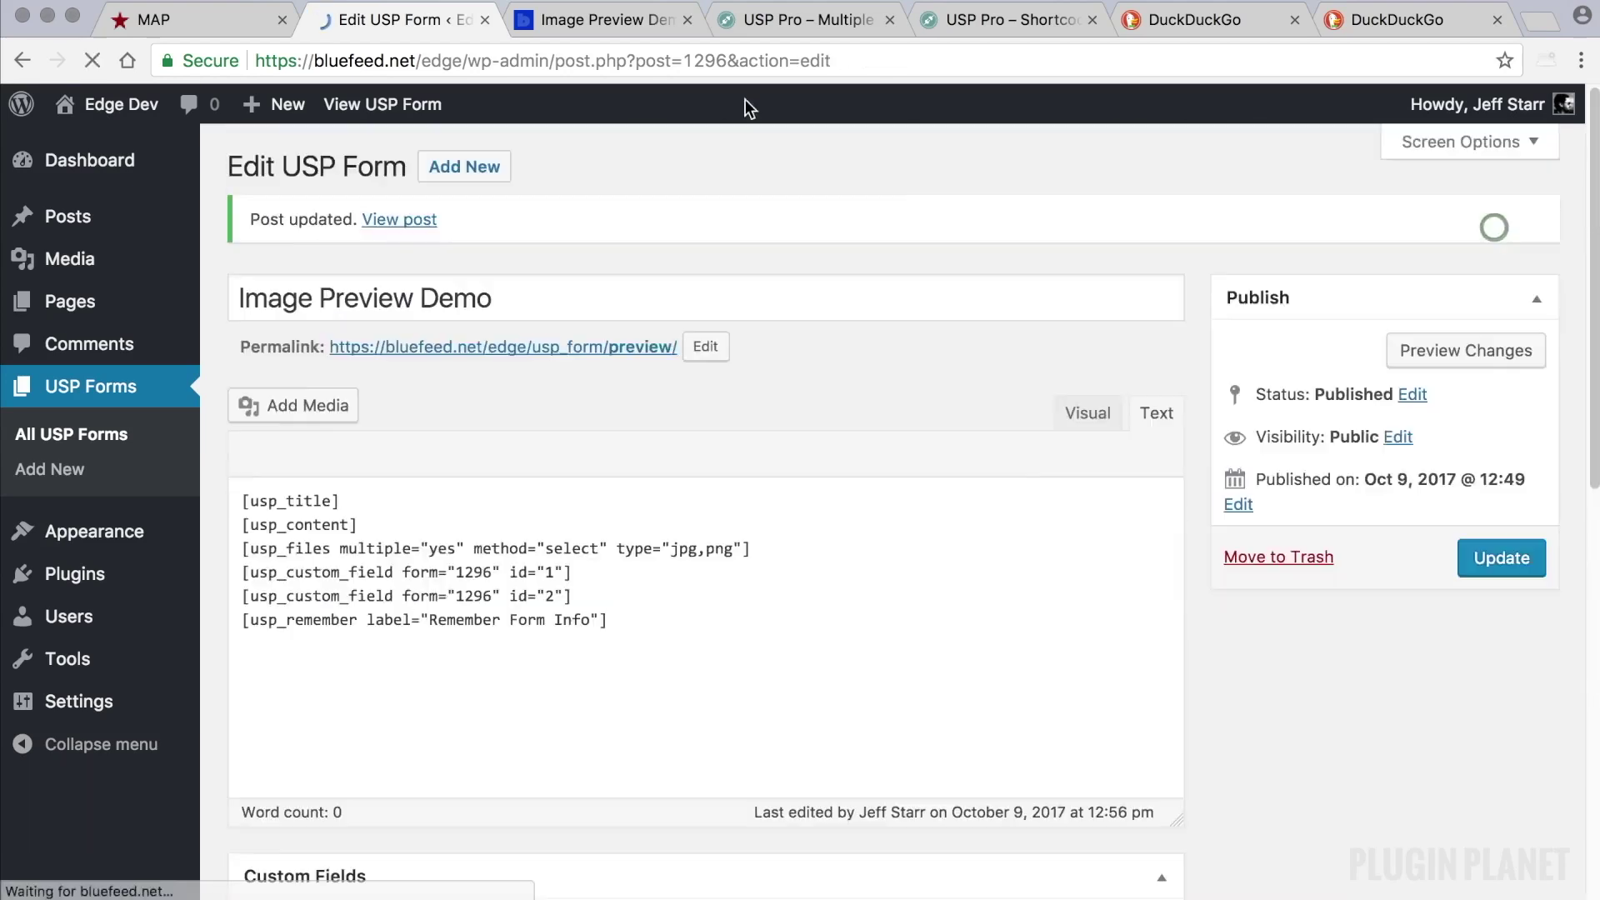
left_click(596, 19)
Reload the preview and shift-select image-01 to image-04 in the File(s) chooser, then cancel.
left_click(92, 60)
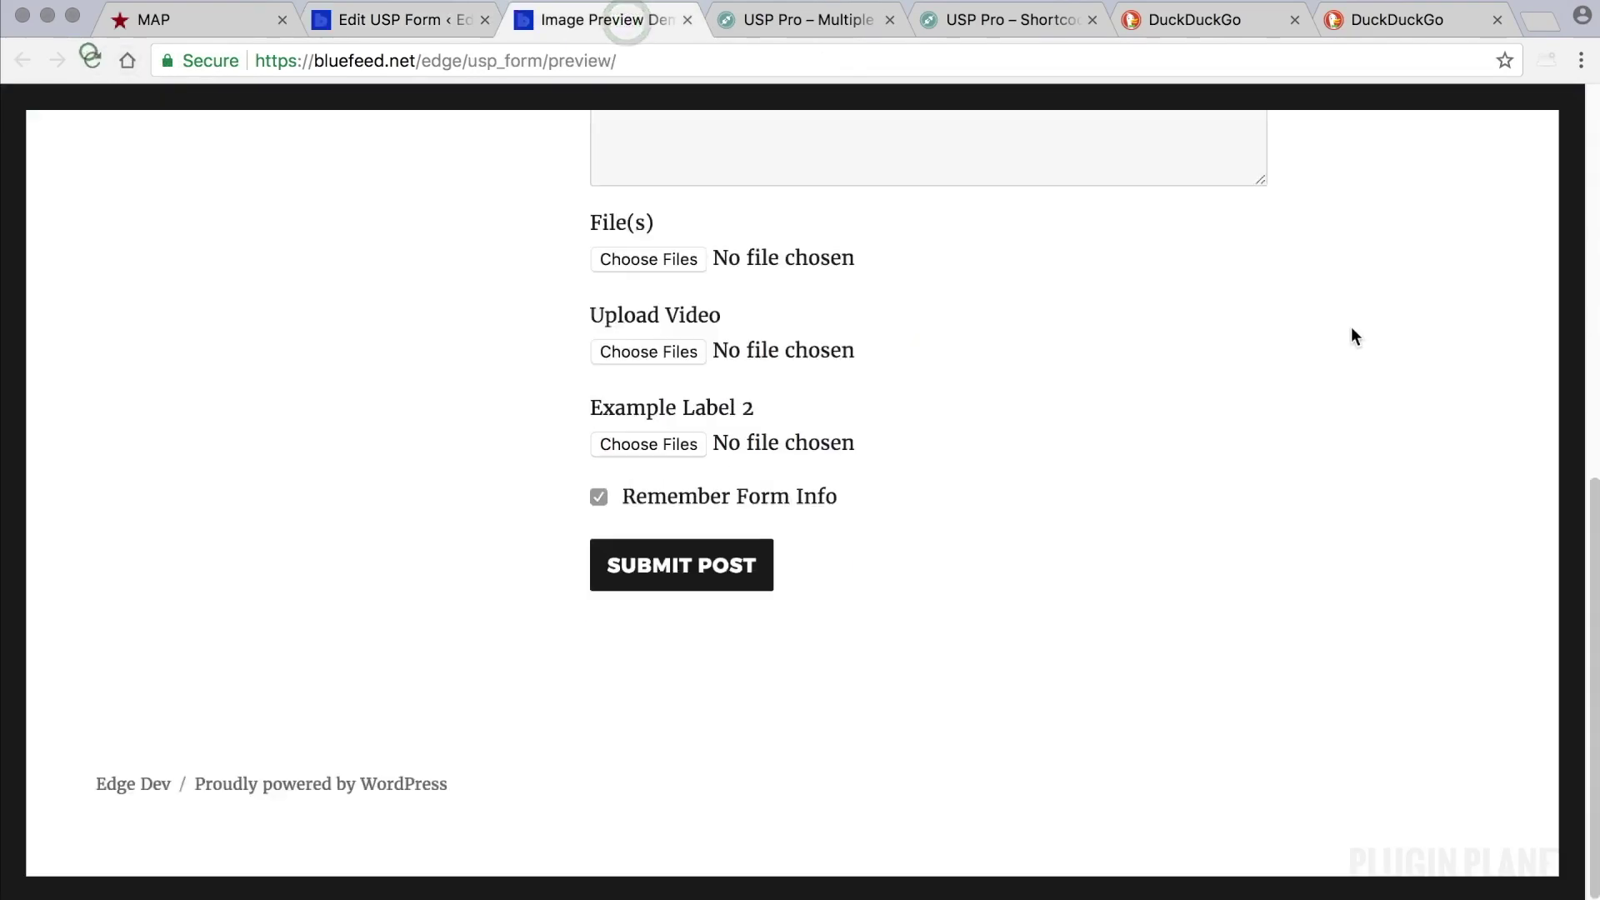
scroll(689, 478, "down", 2)
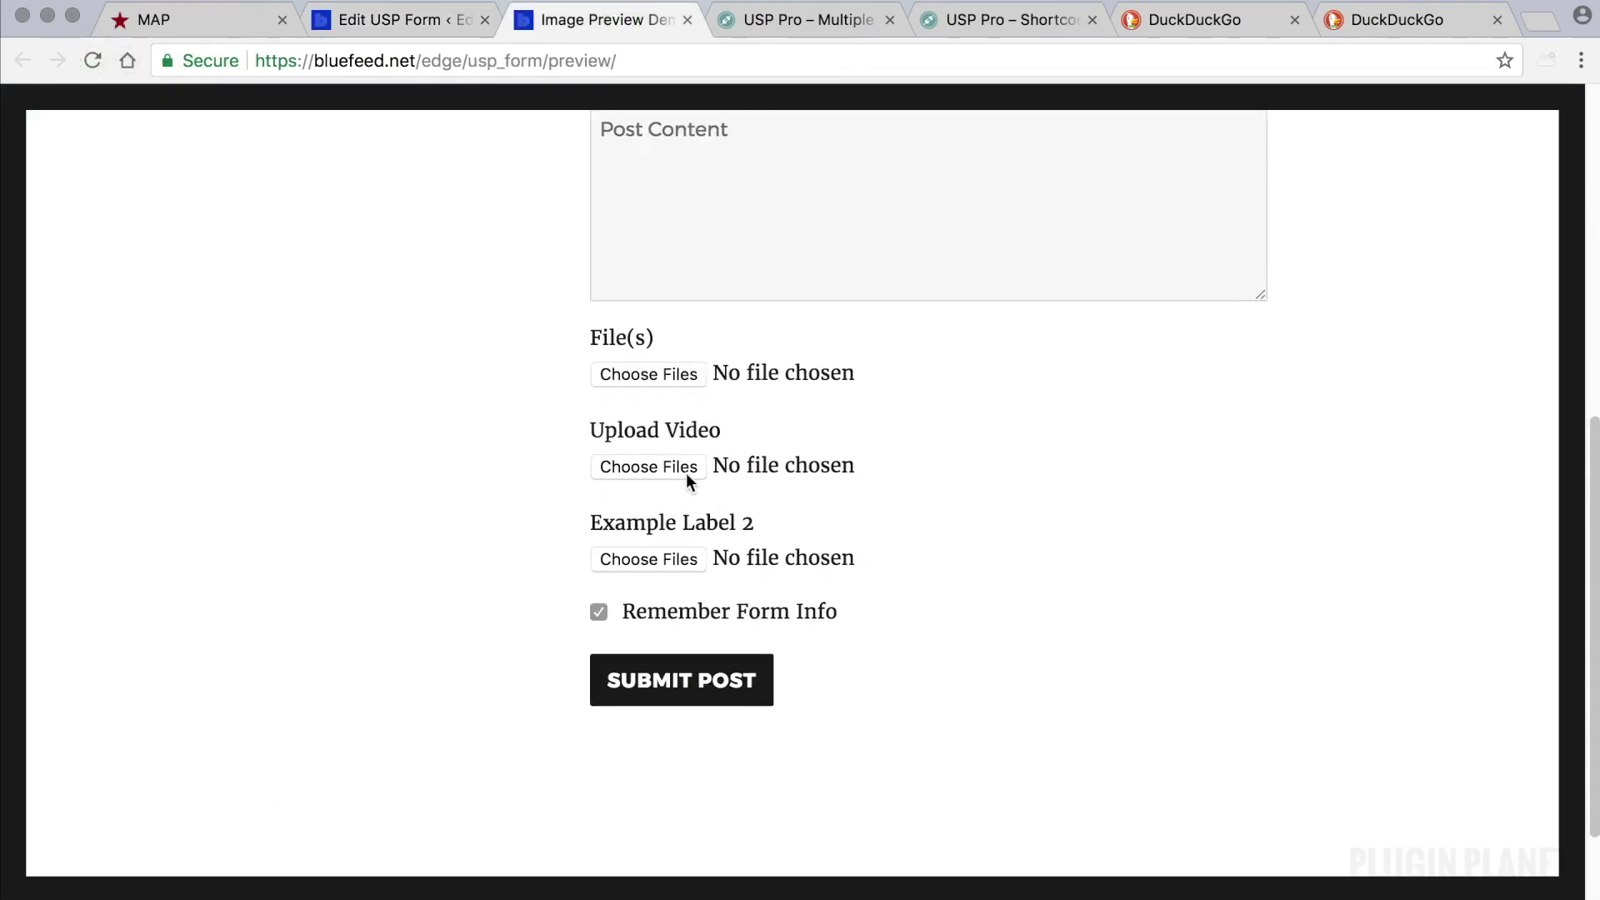
left_click(672, 371)
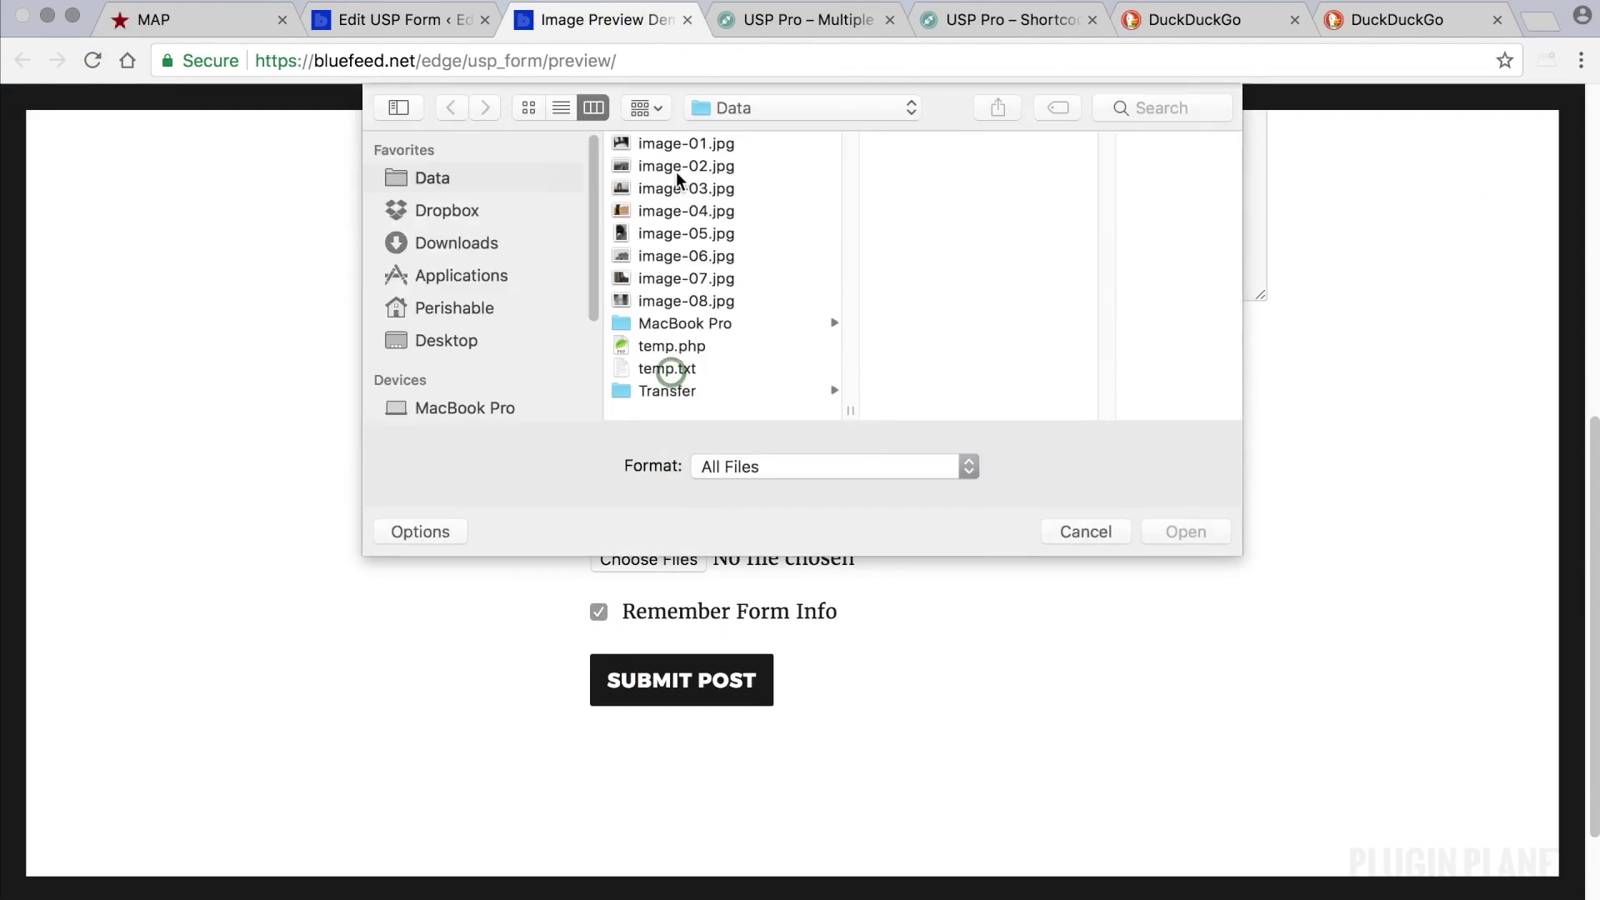
left_click(680, 143)
left_click(696, 211, "shift")
left_click(1085, 532)
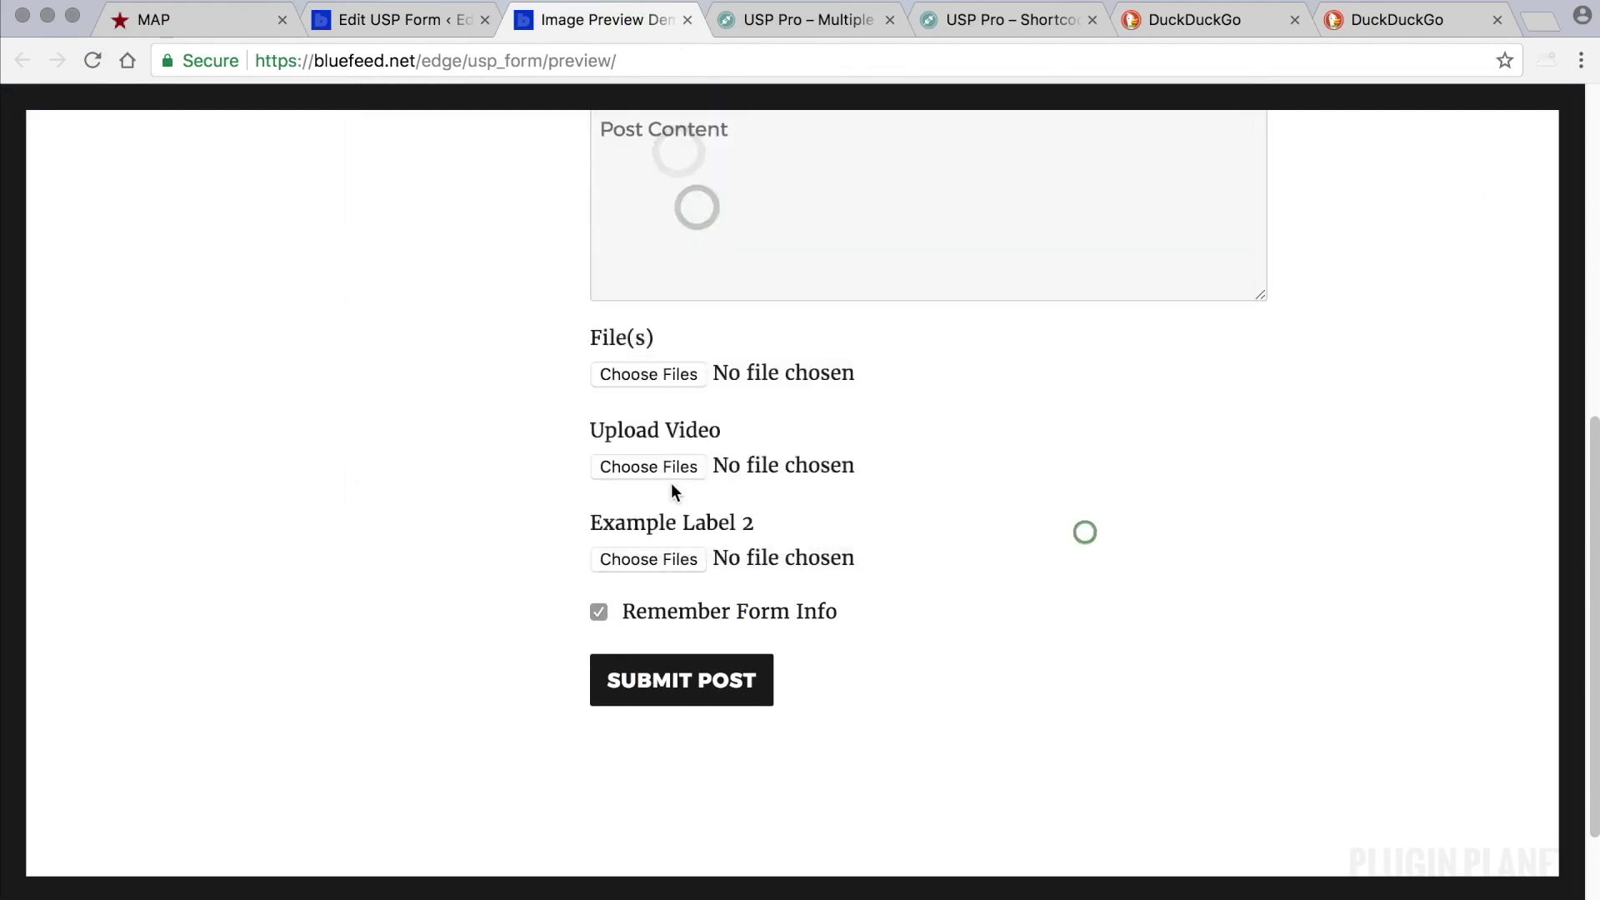
Shift-select several images in the Upload Video and Example Label 2 choosers, cancelling each.
left_click(670, 467)
left_click(686, 166)
left_click(686, 235, "shift")
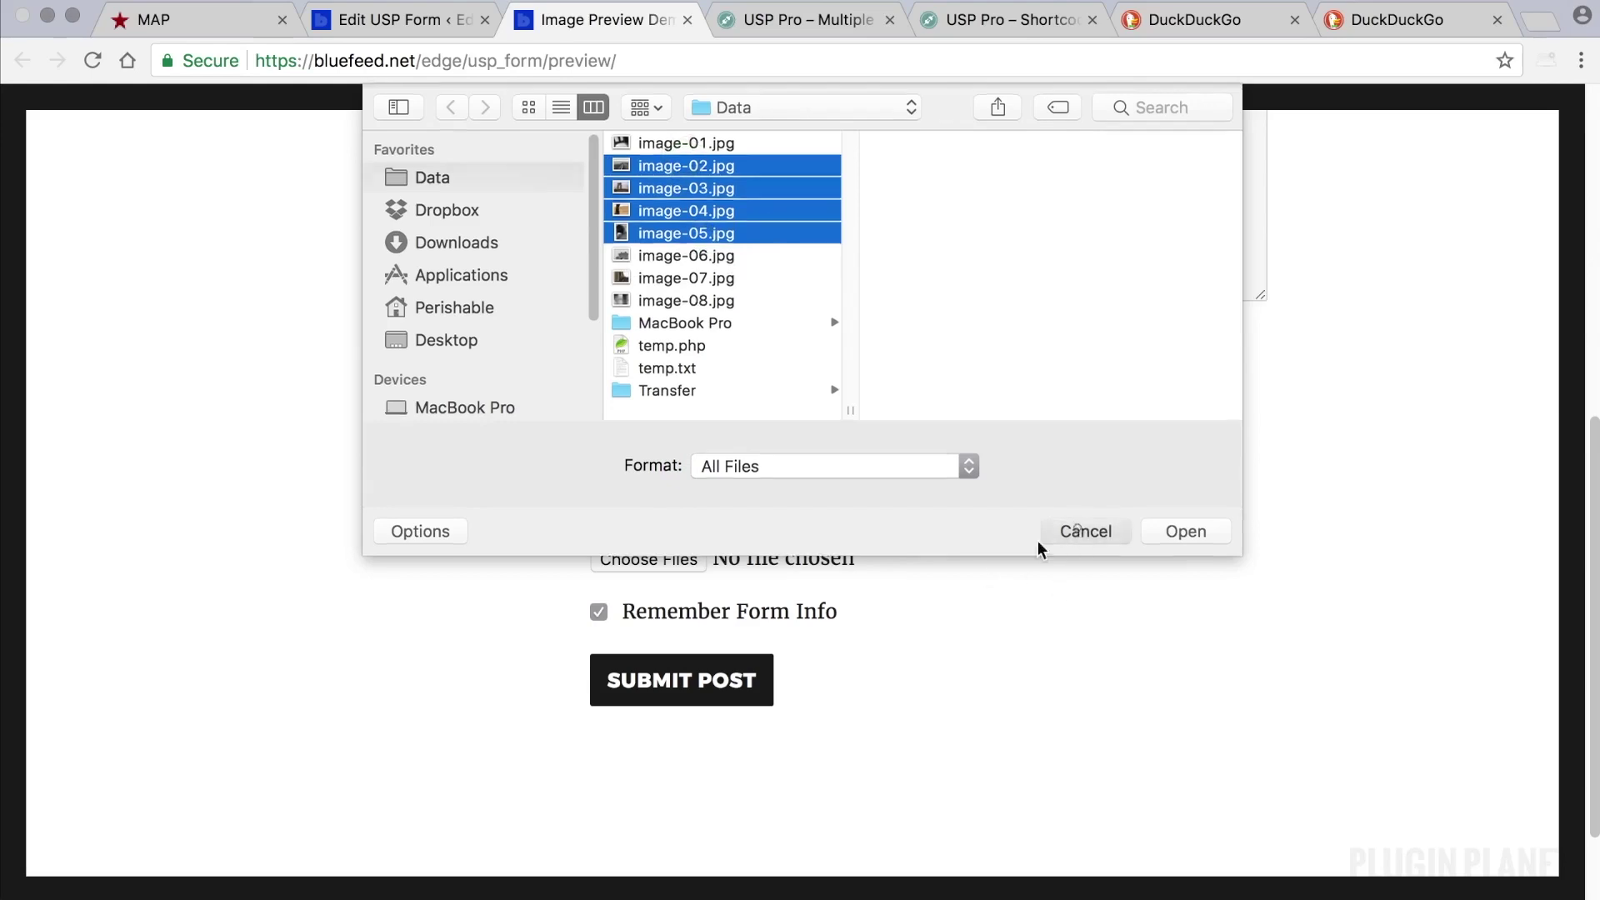
left_click(1079, 532)
left_click(649, 559)
left_click(702, 145)
left_click(703, 212, "shift")
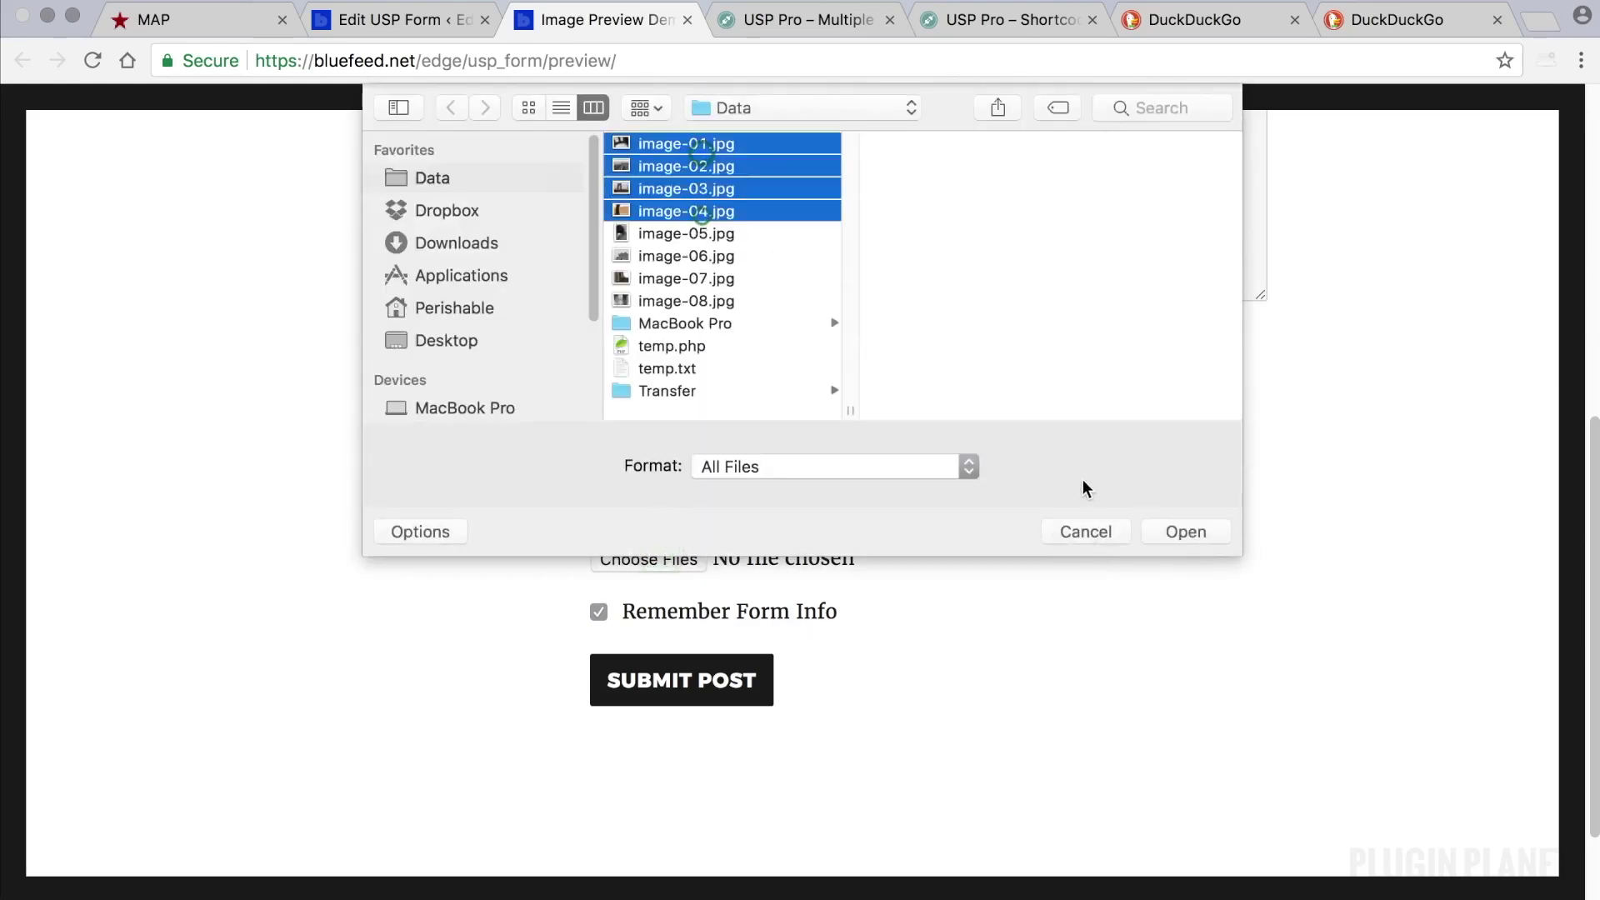
left_click(1079, 532)
left_click(659, 557)
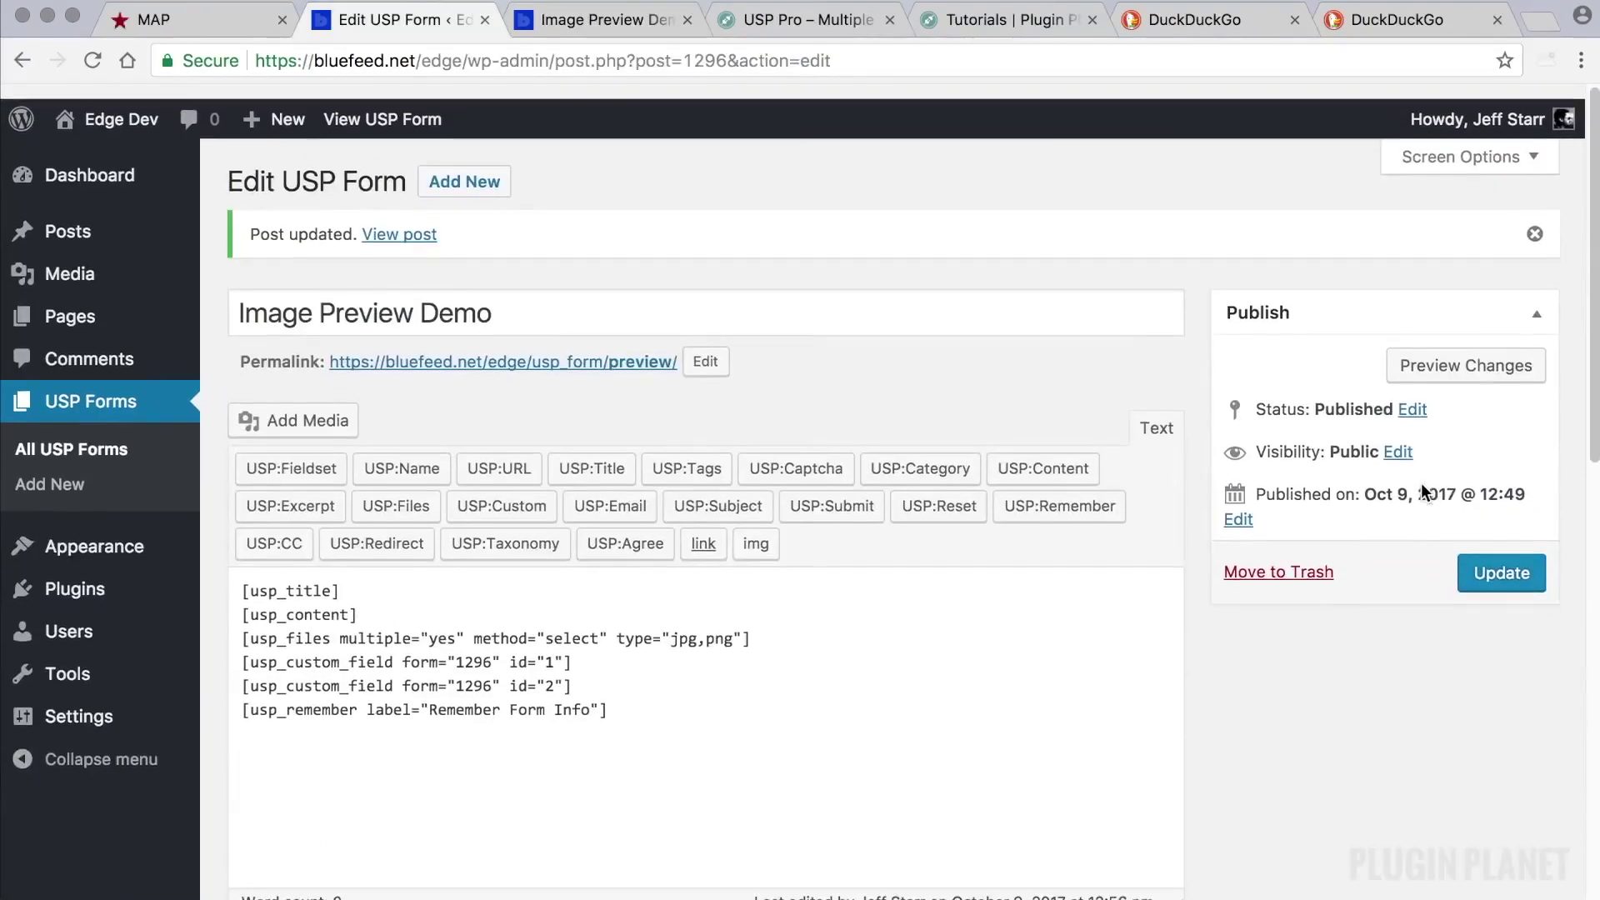